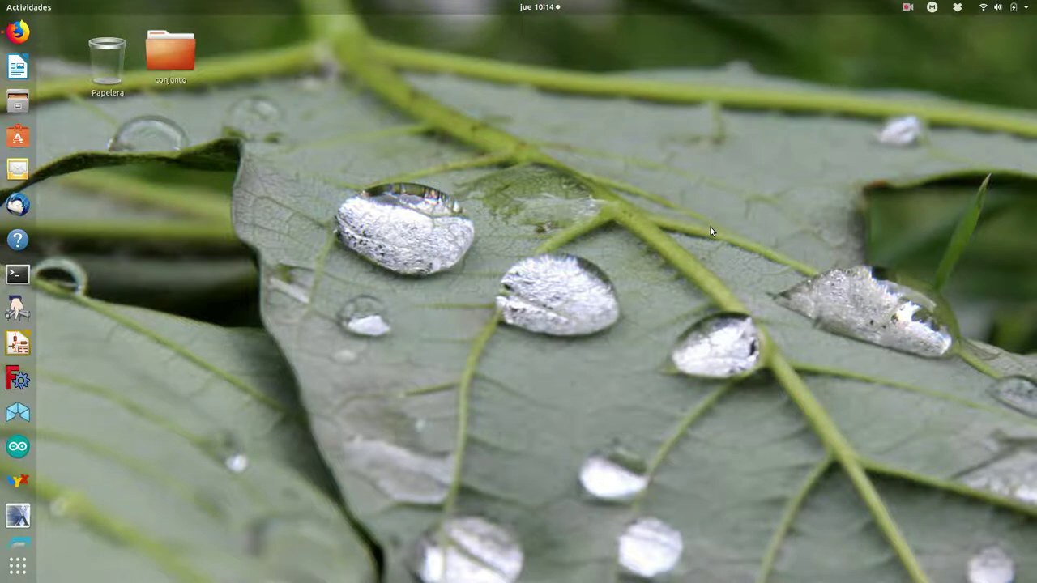
Launch FreeCAD 0.18.3 from the dock so its start page appears
click(19, 379)
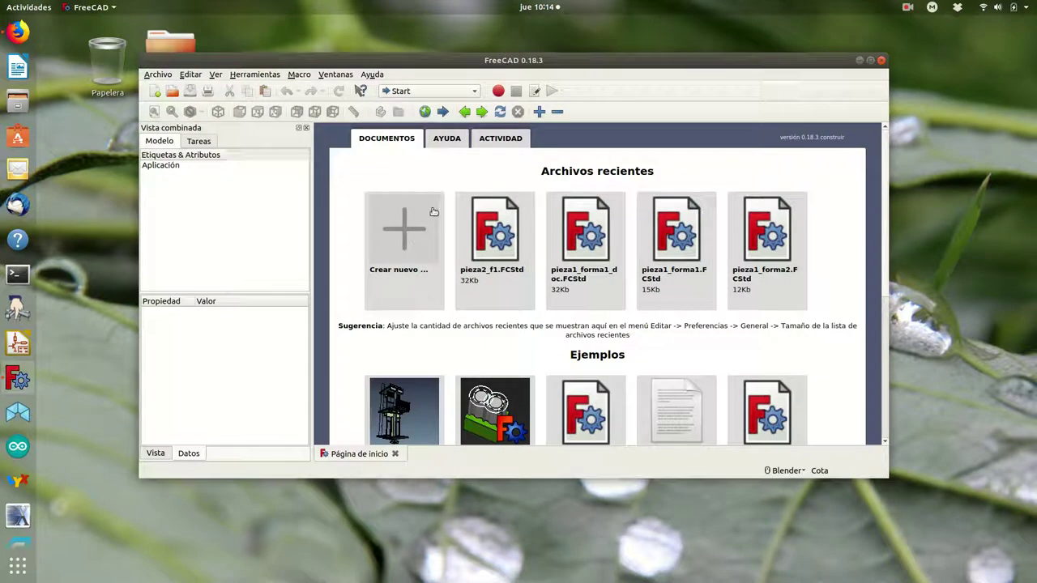
Maximise the window, create a new Unnamed document and switch to Part Design
click(870, 60)
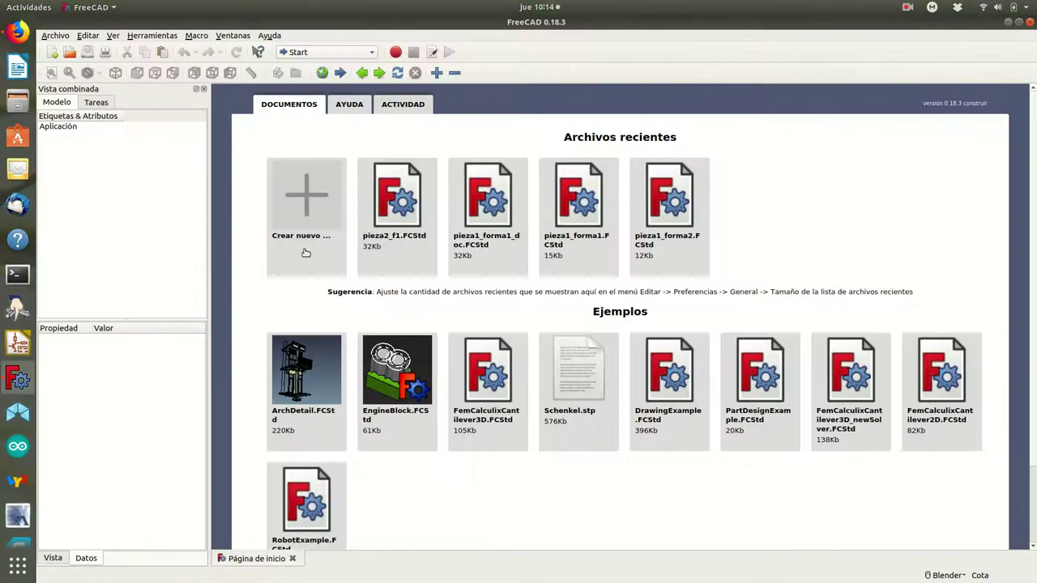
click(306, 202)
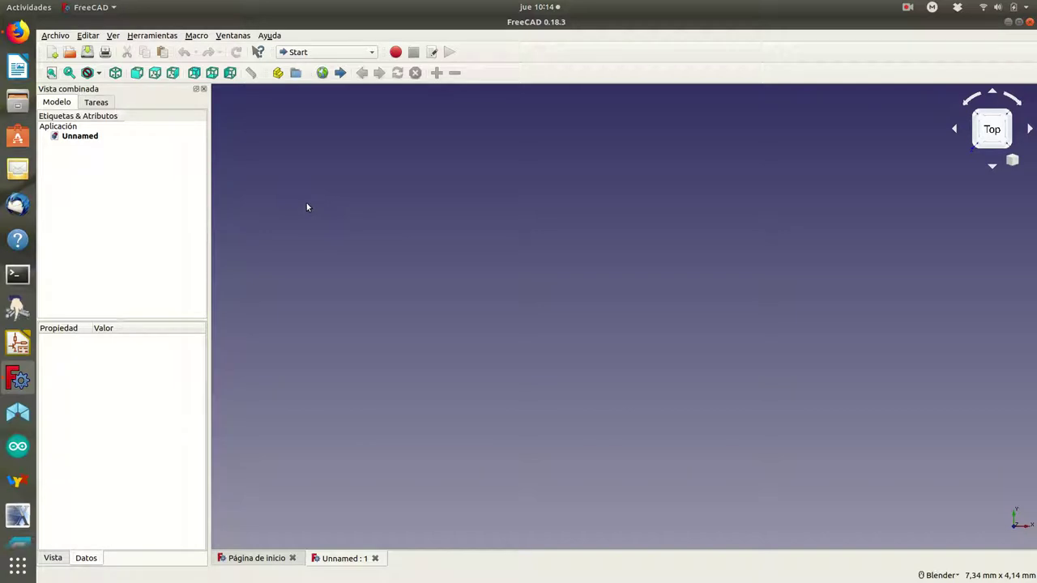
click(373, 53)
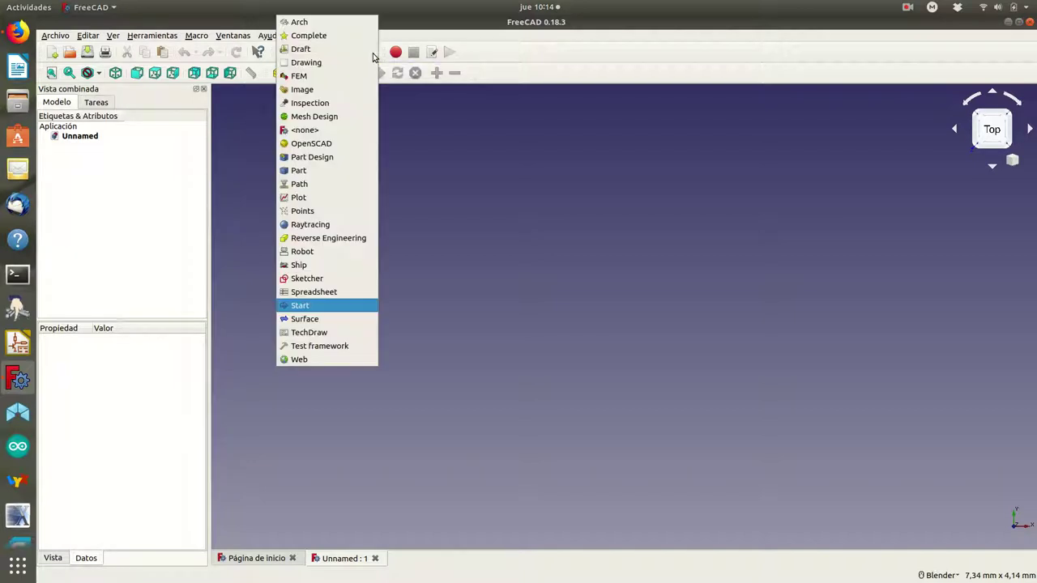
click(343, 157)
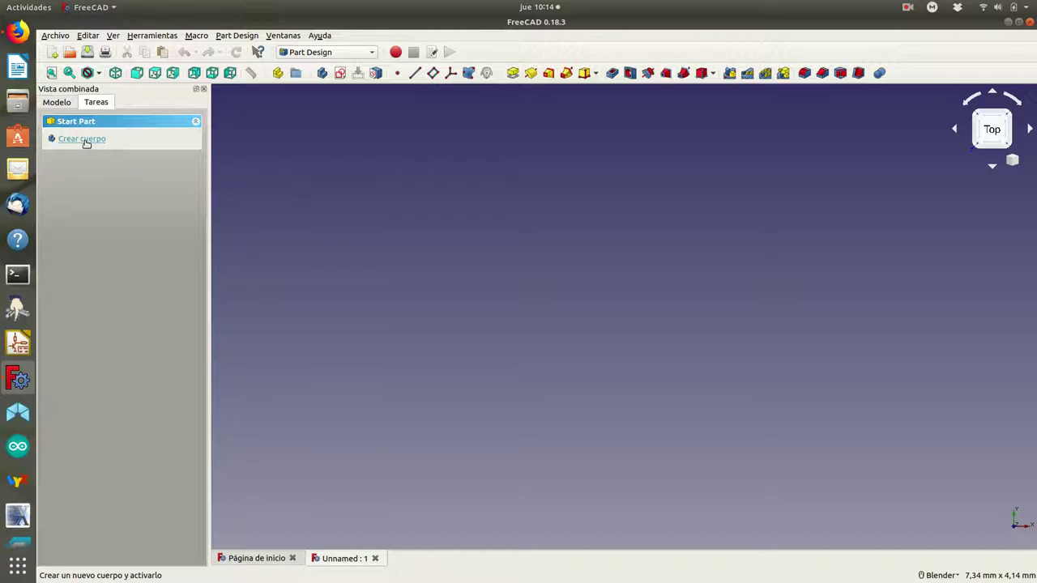
Create a body and start a new sketch on its XZ_Plane
click(87, 141)
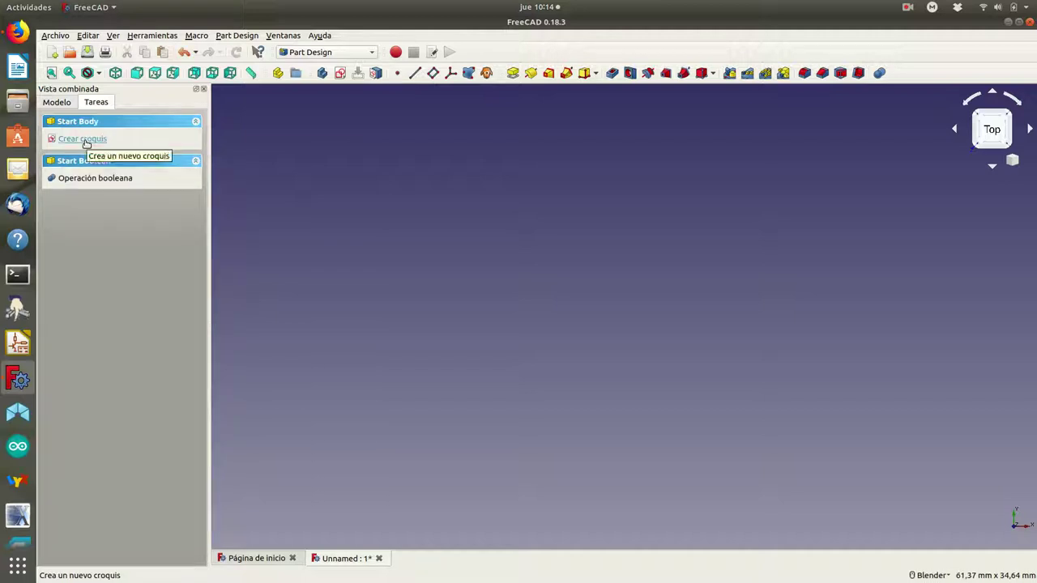
click(87, 139)
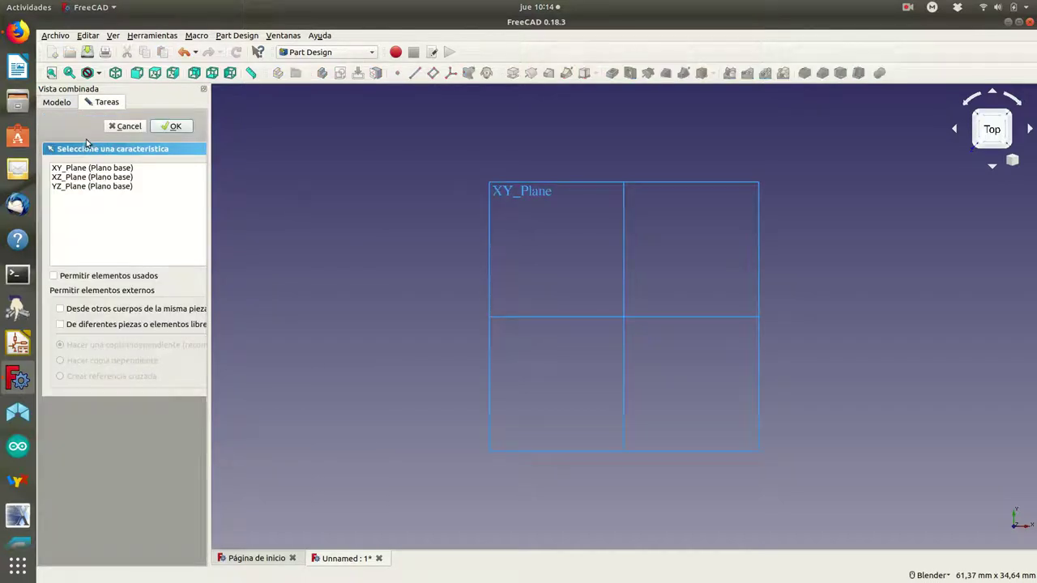
click(115, 73)
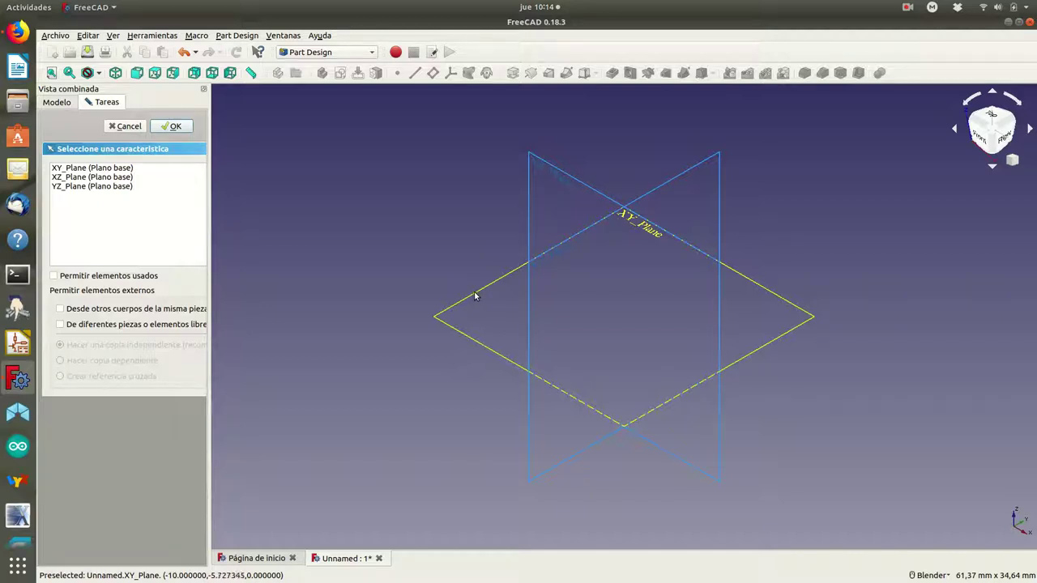
click(530, 192)
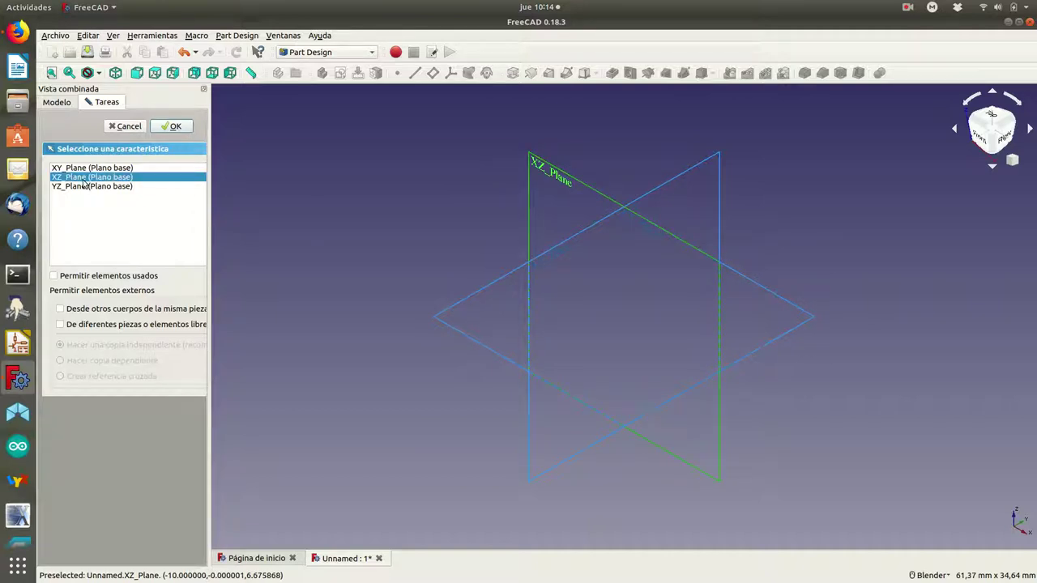
click(172, 127)
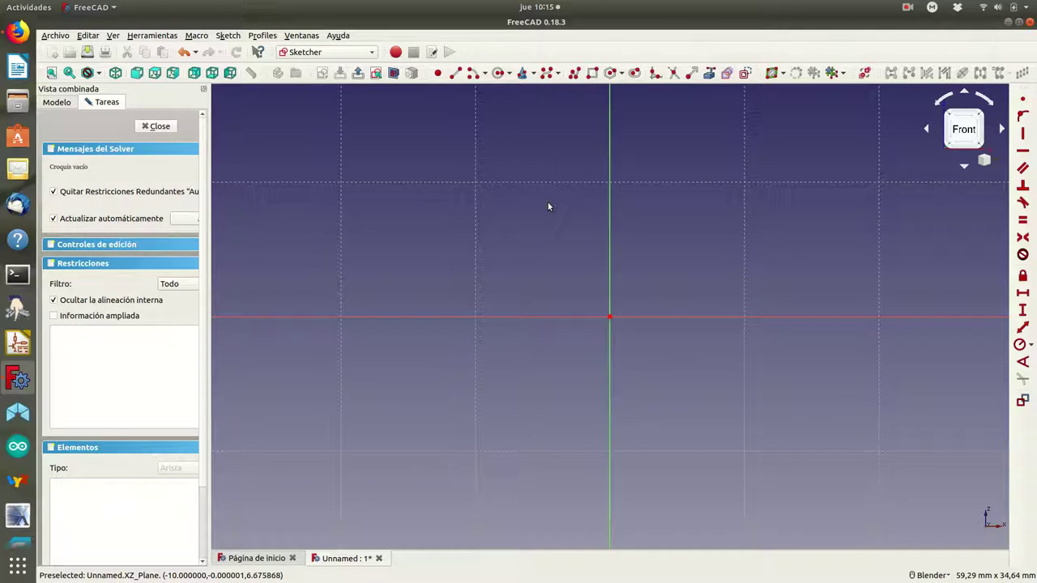
scroll(554, 231, down, 2)
scroll(553, 231, down, 2)
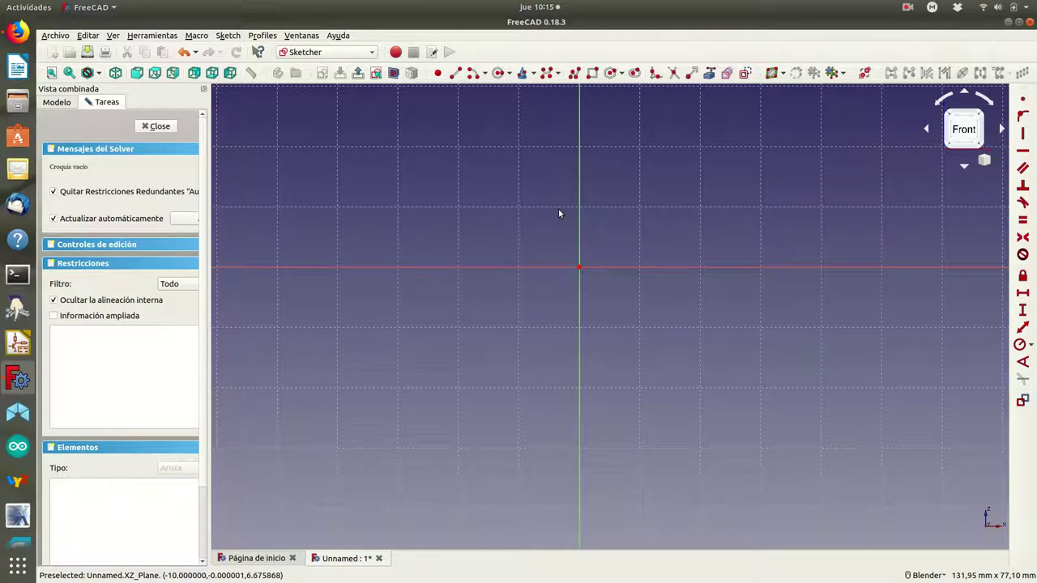
shift+middle_drag(550, 234, 545, 388)
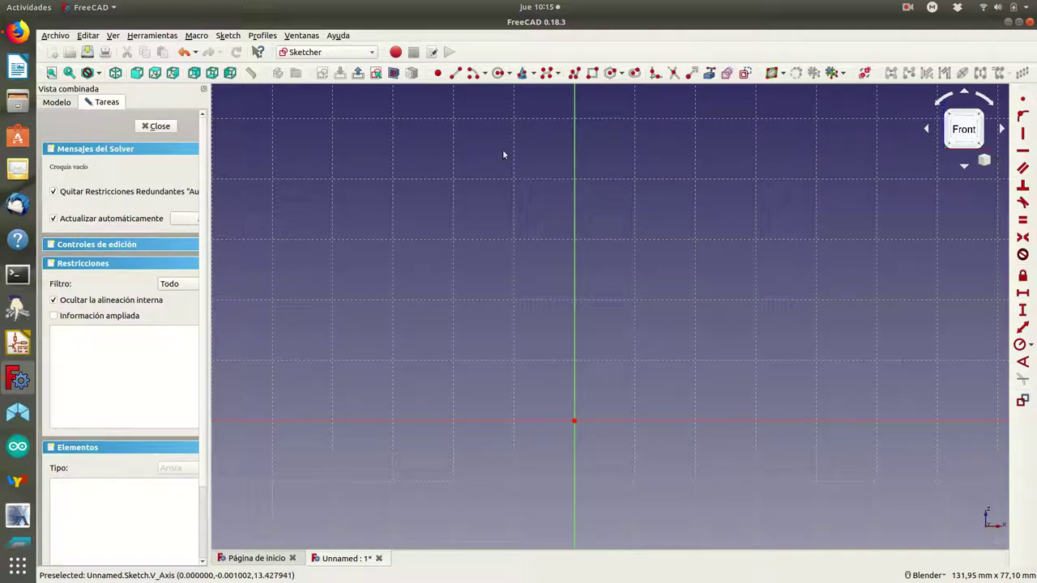
Draw a vertical line up from the origin and constrain its length to 50 mm
click(454, 74)
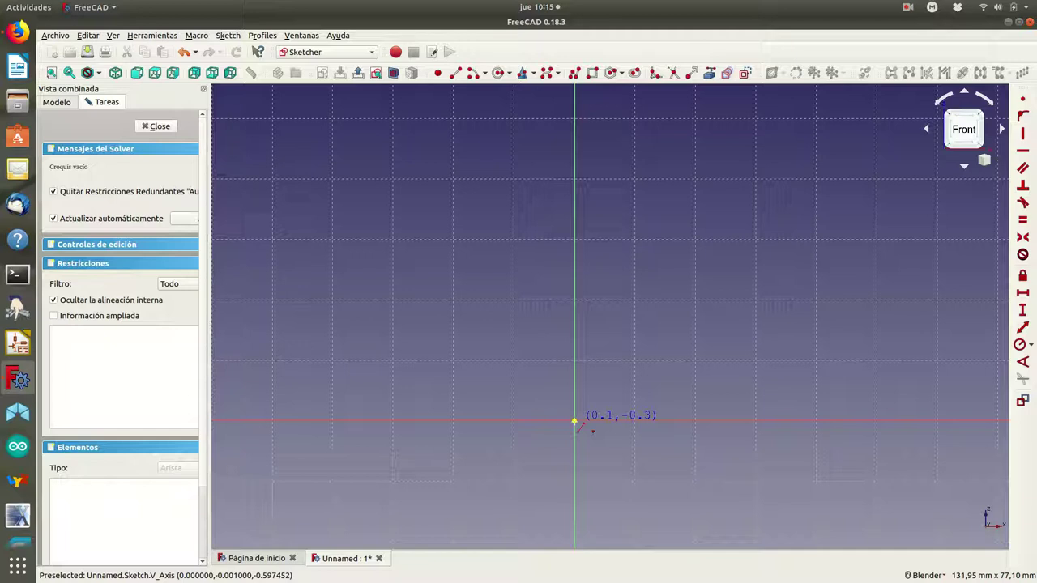
click(573, 421)
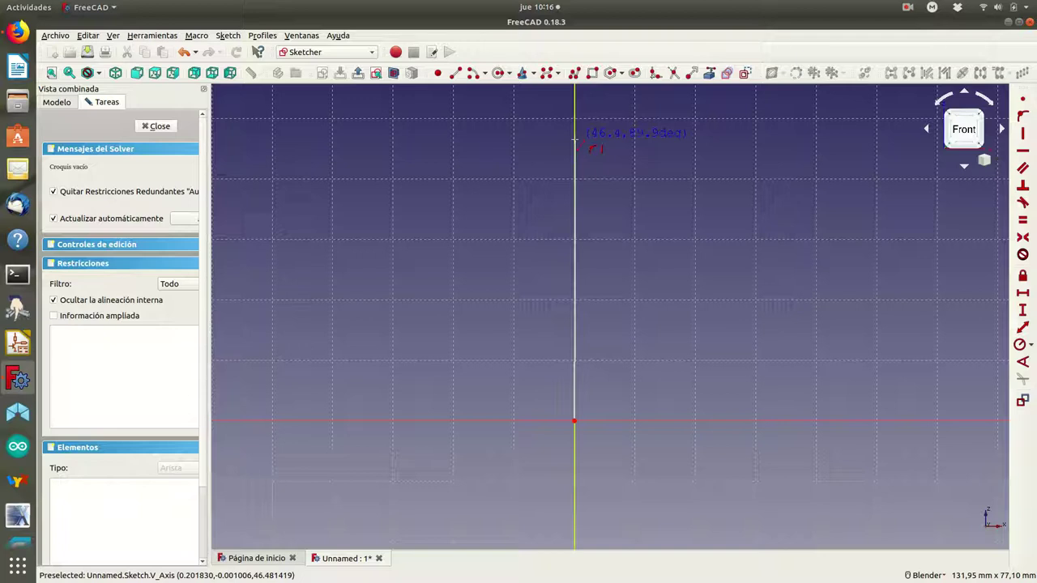
click(575, 140)
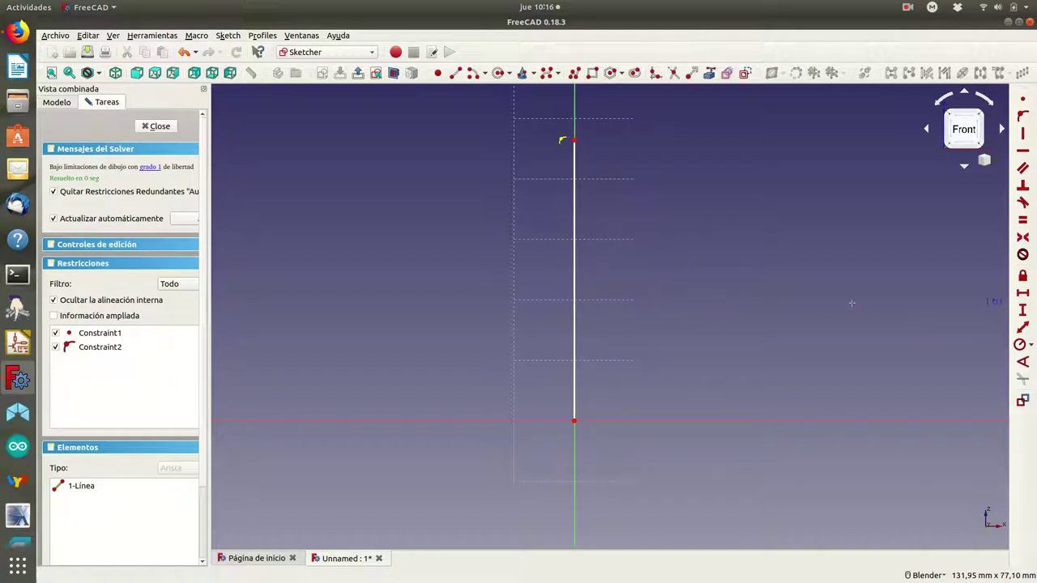
click(575, 265)
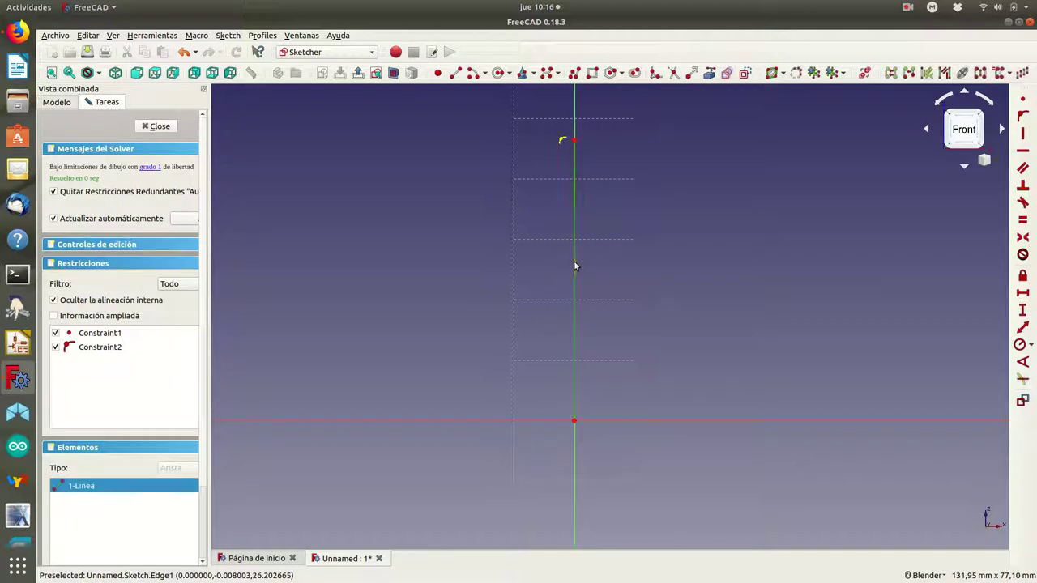
click(1020, 317)
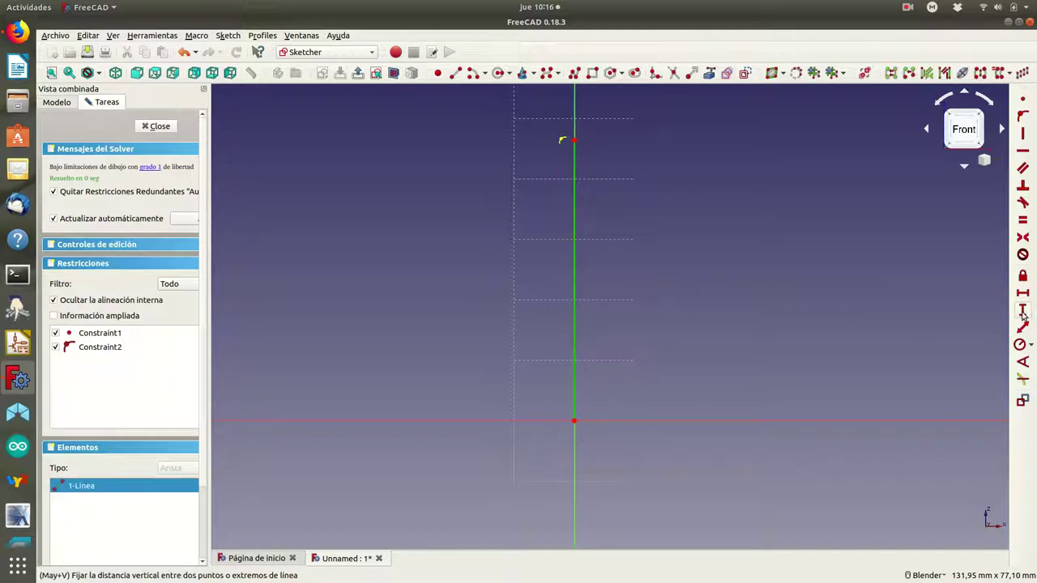
text(50)
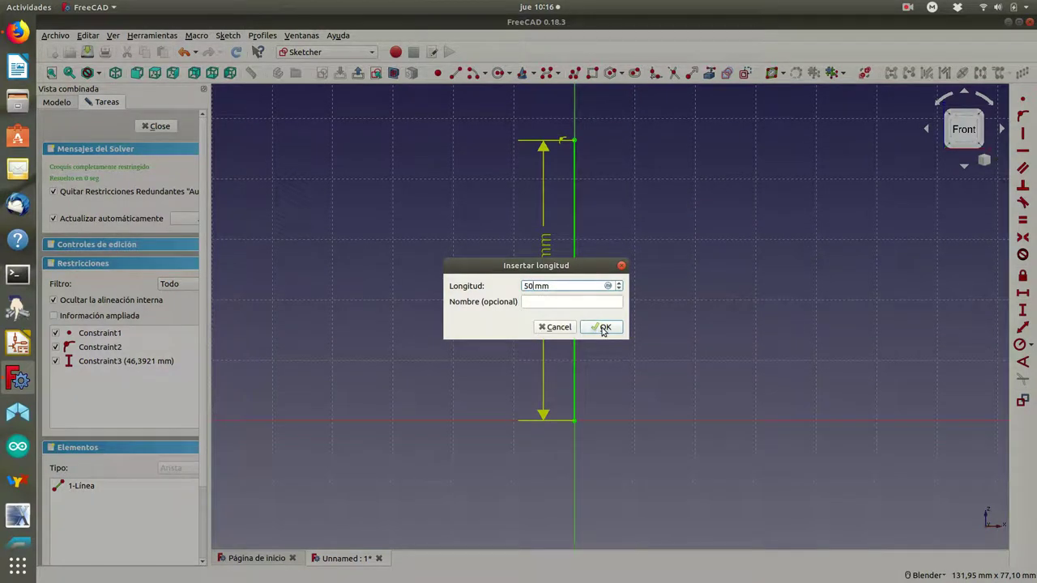
click(601, 327)
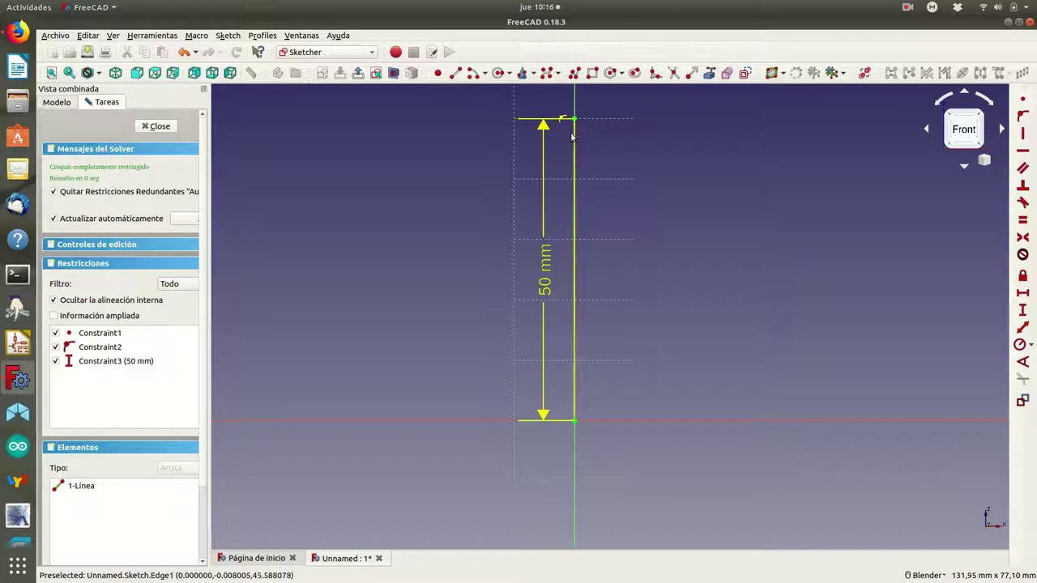
drag(545, 281, 523, 281)
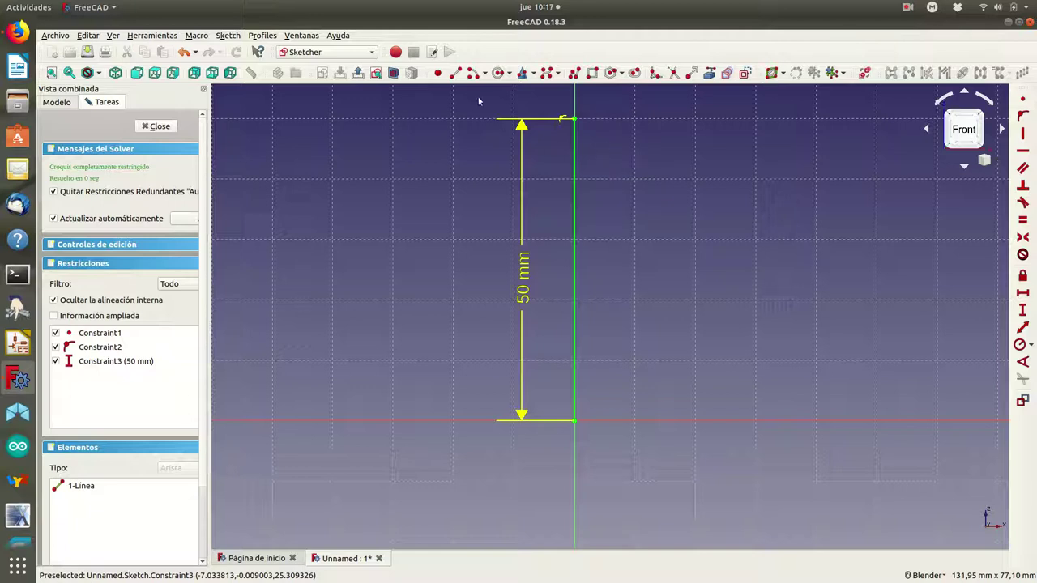
Draw a horizontal line right from the vertical line's top, constrained to 7 mm
click(455, 74)
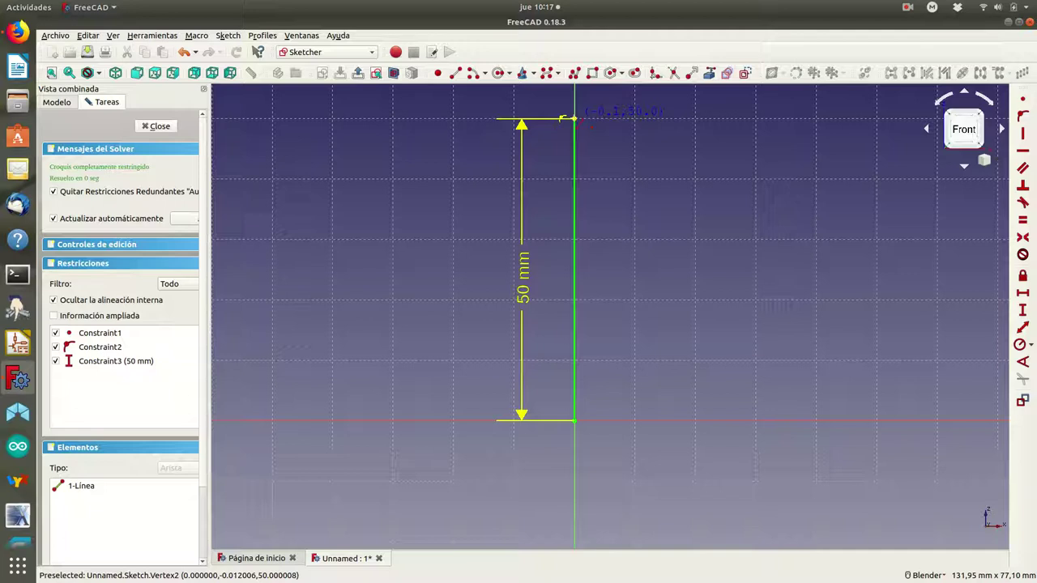
click(574, 119)
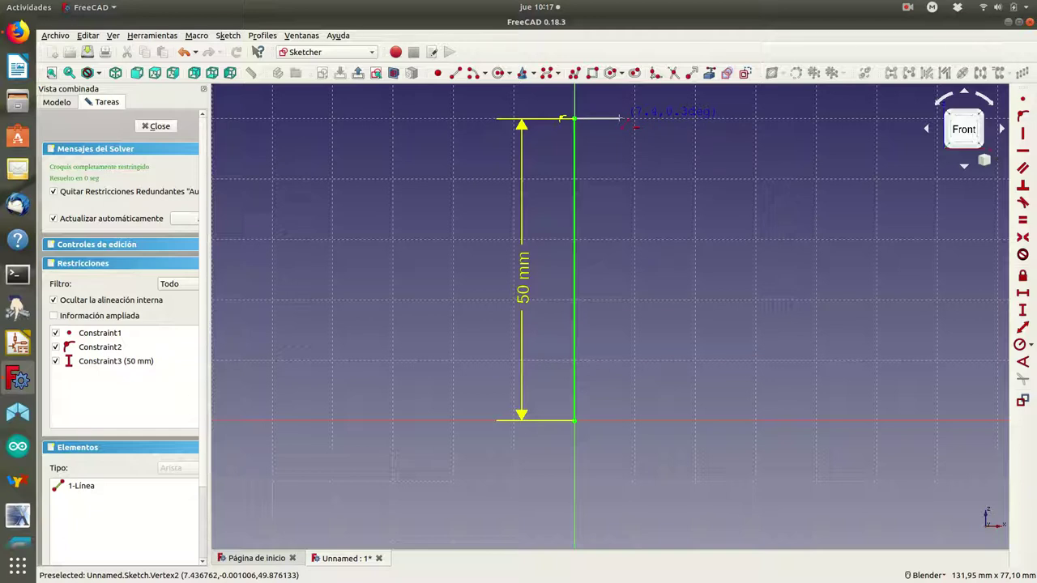
click(620, 119)
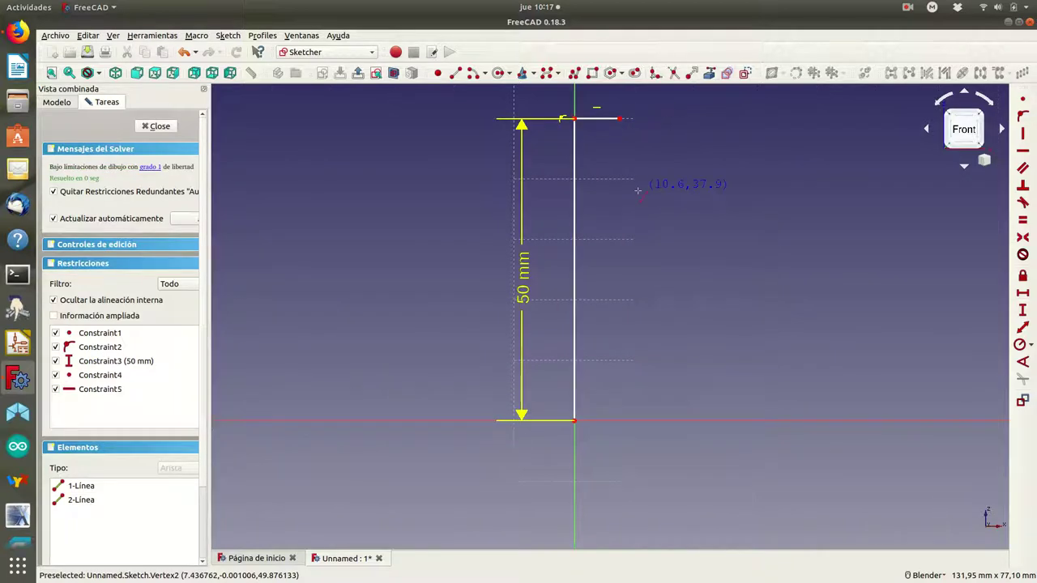
key(Escape)
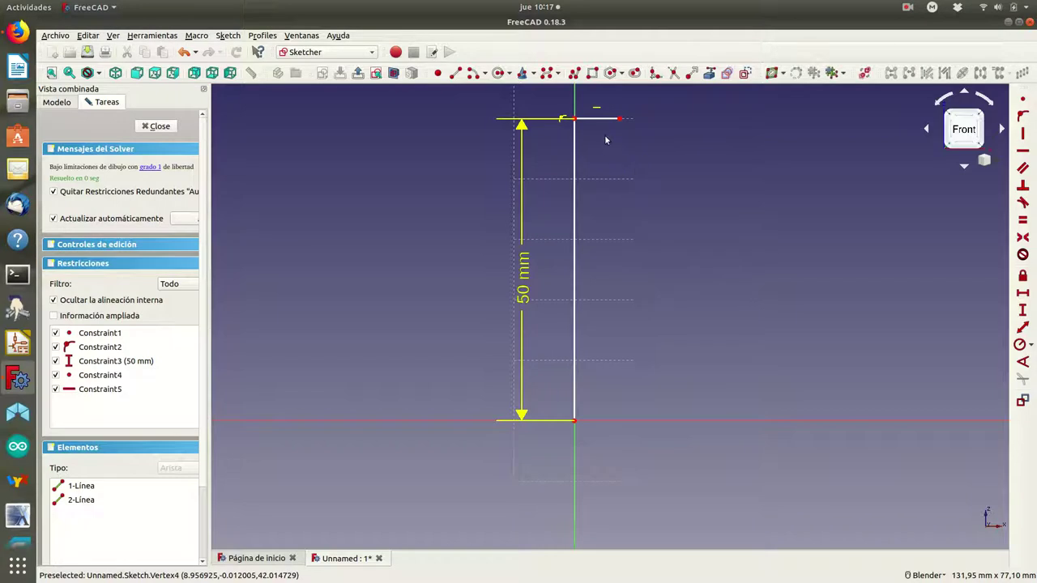
click(601, 119)
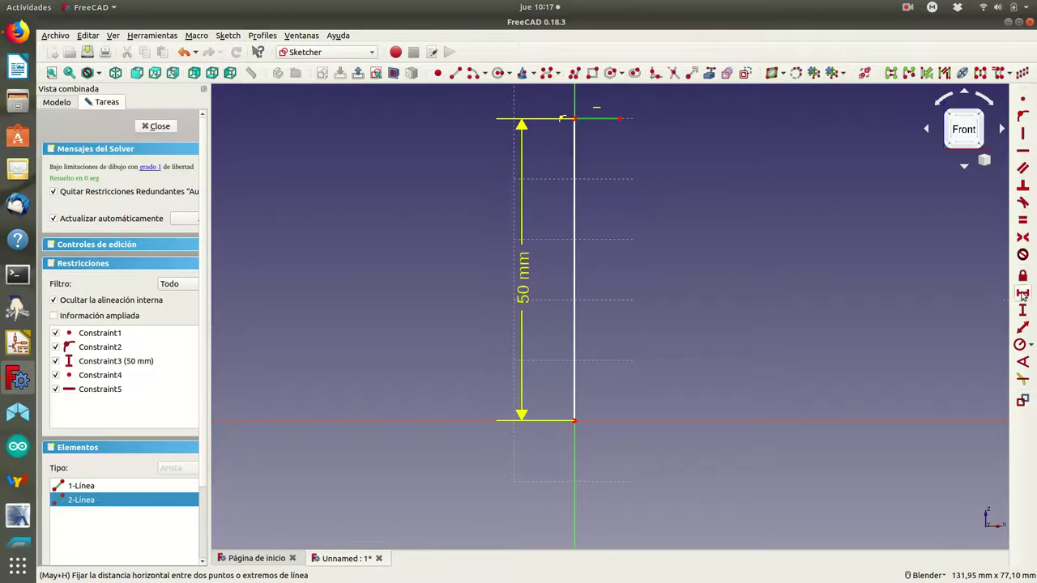
click(1022, 295)
text(7)
click(605, 327)
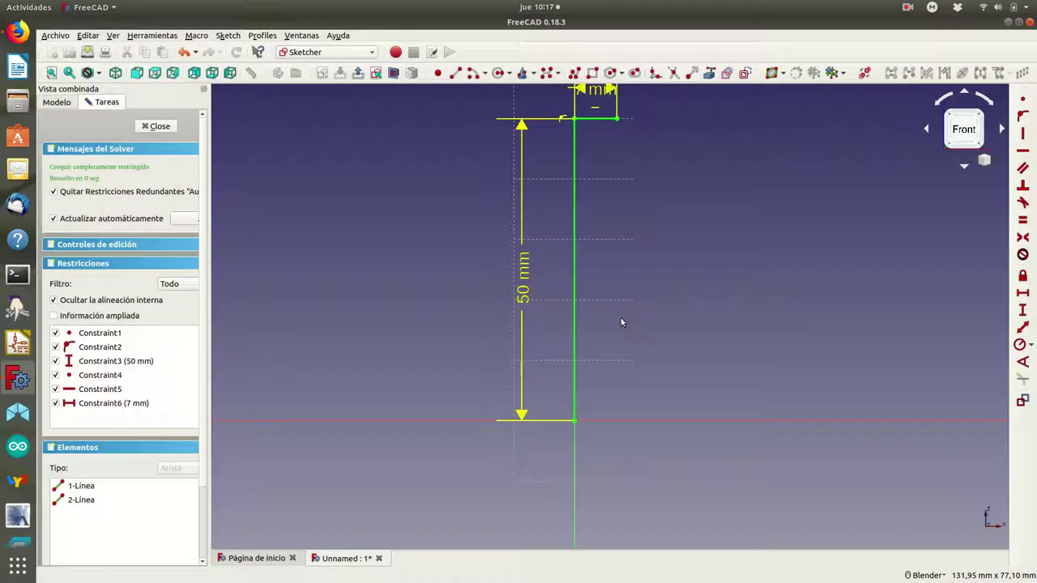
drag(597, 91, 520, 98)
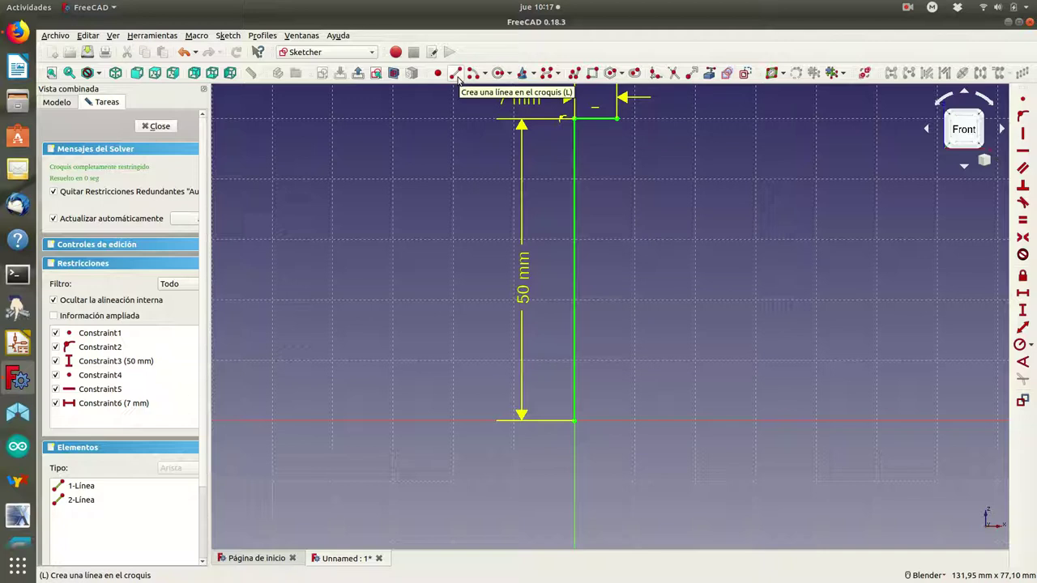
Draw a vertical line down from the 7 mm line's end, constrained to 40 mm
click(456, 73)
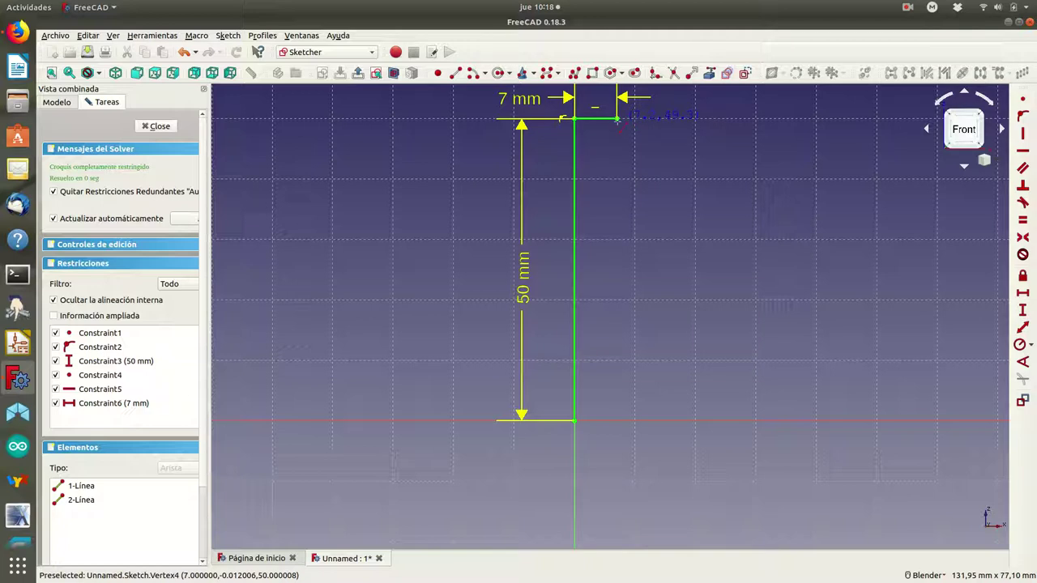
click(616, 118)
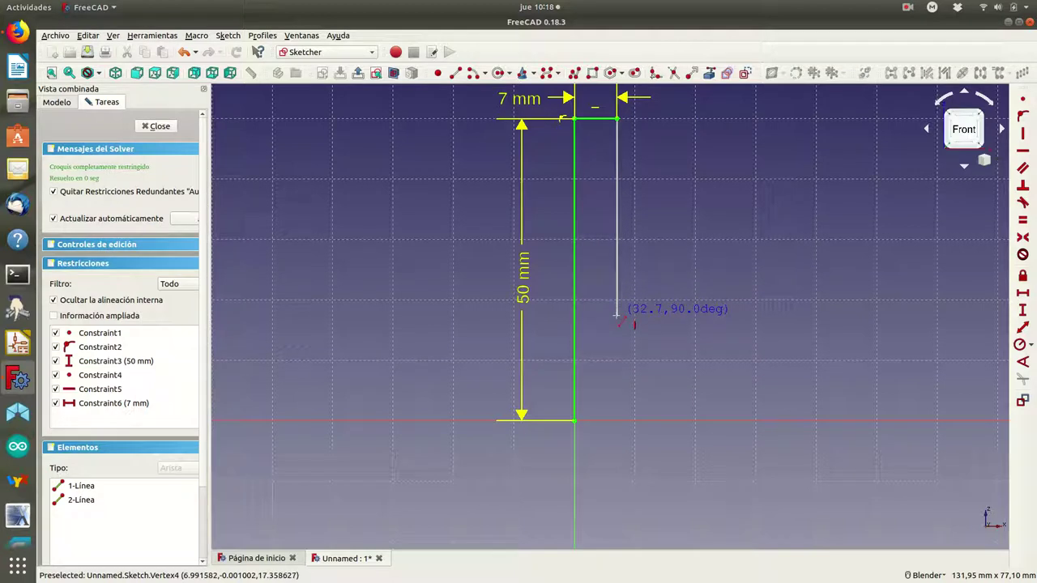
click(617, 322)
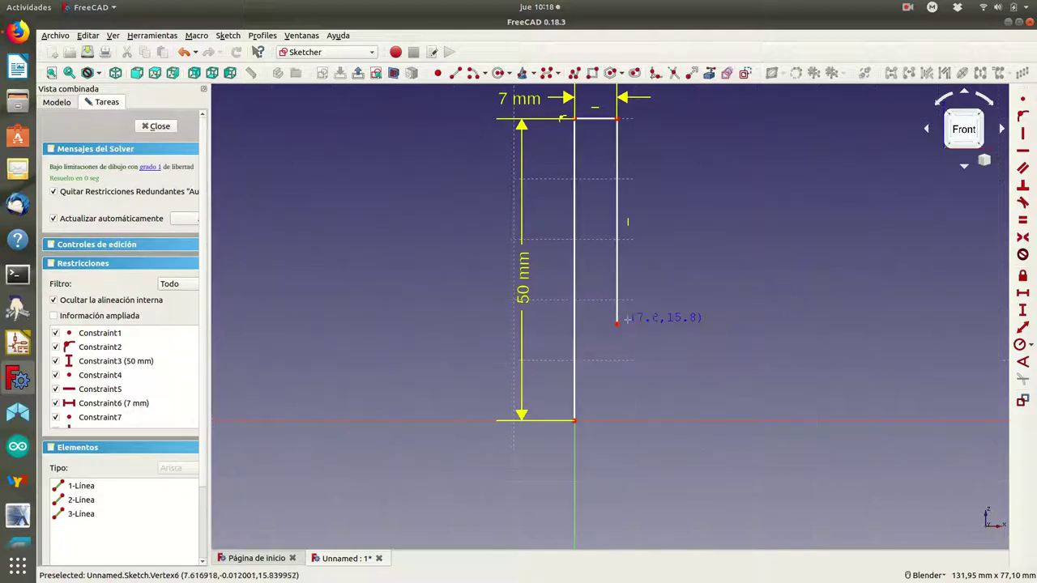
right_click(687, 263)
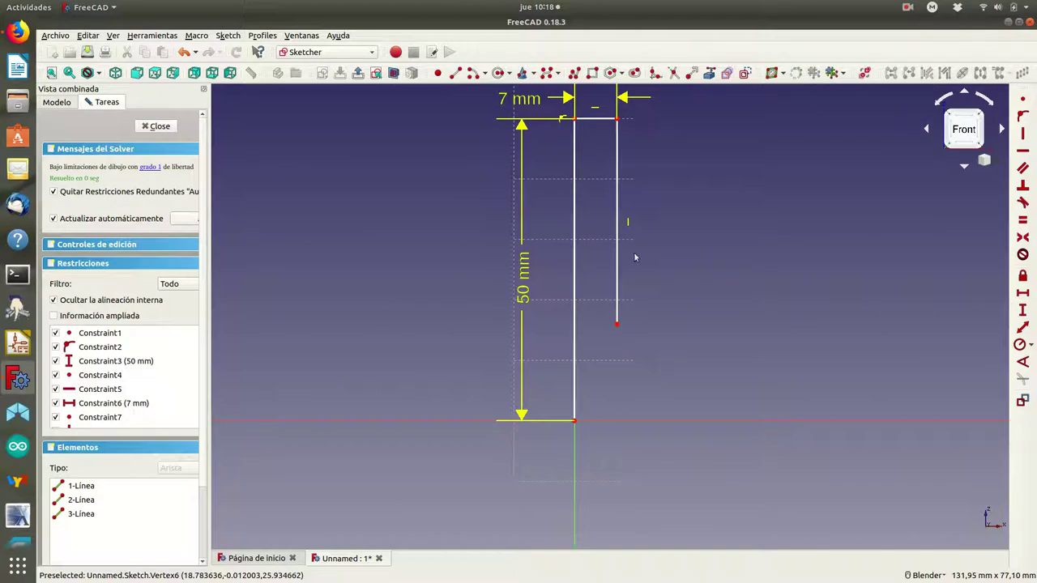
click(617, 179)
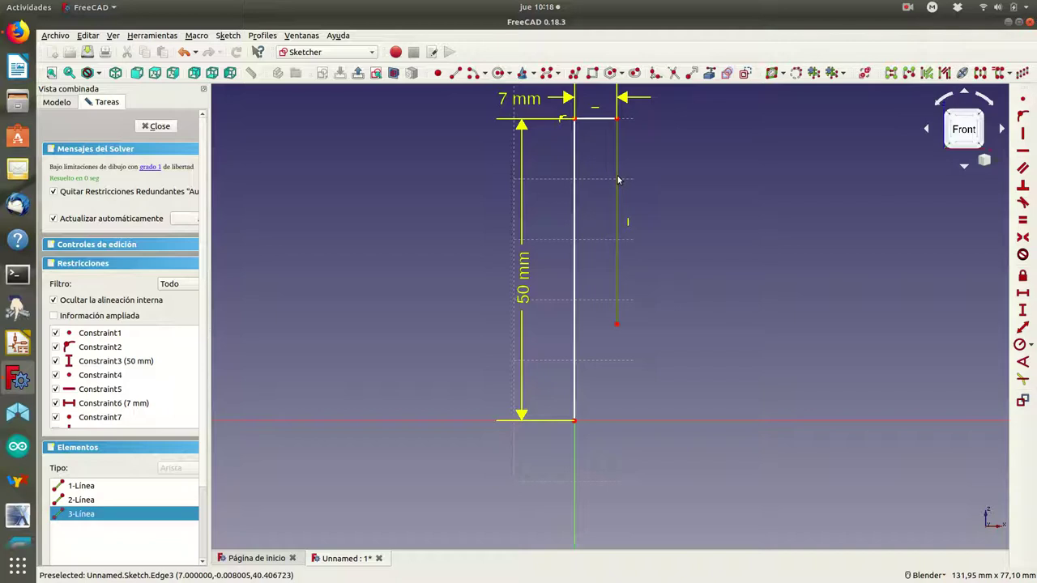
click(1022, 310)
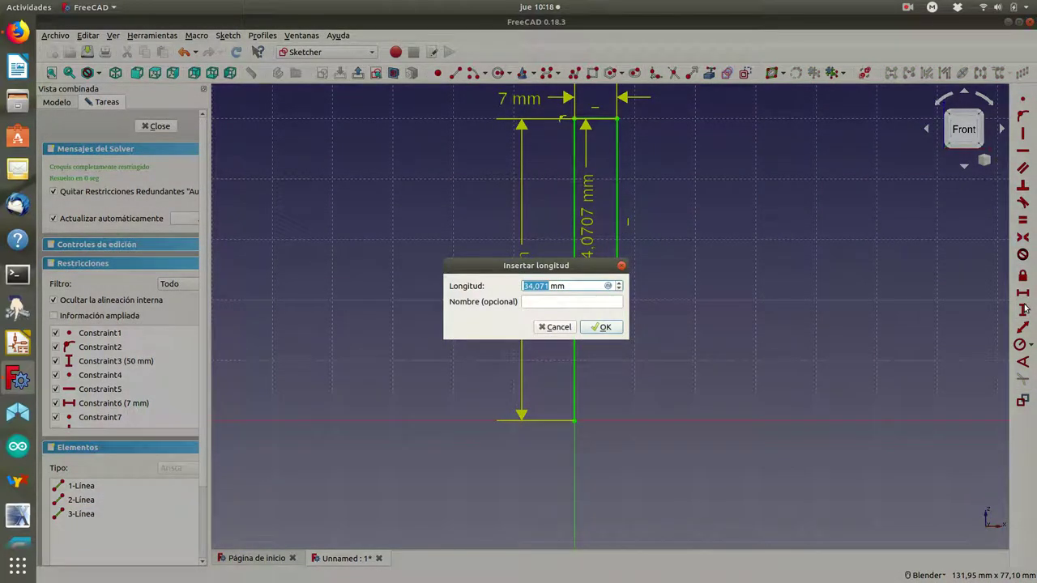
text(40)
click(604, 328)
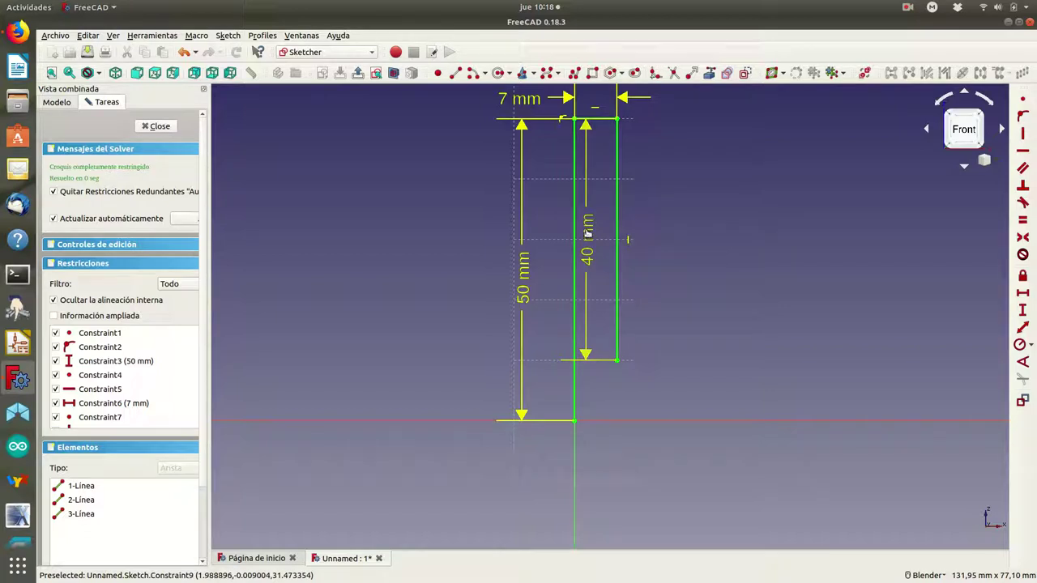
drag(587, 232, 671, 234)
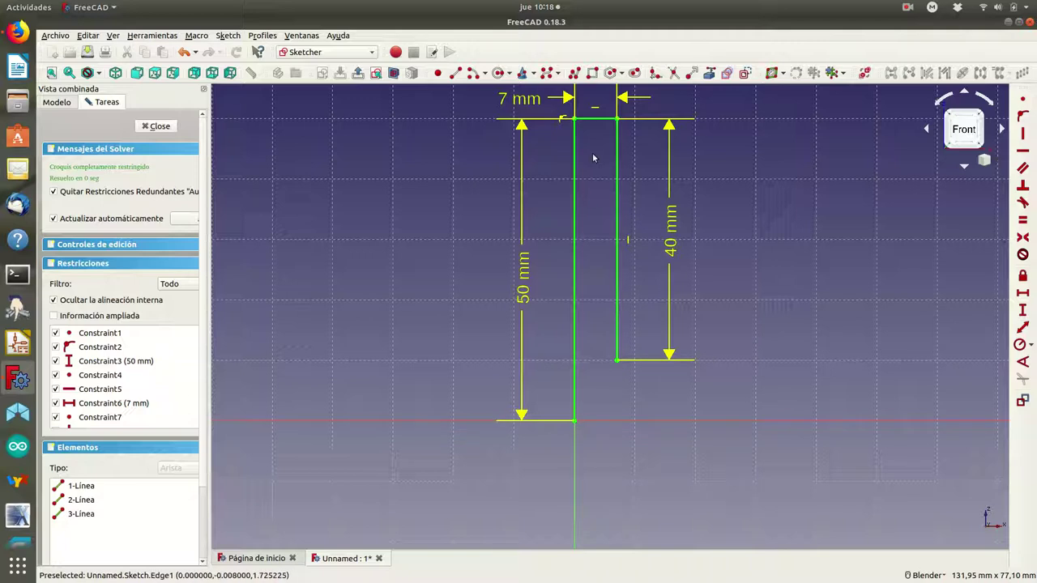
Draw a 14 mm horizontal line from the origin, placing its dimension below the sketch
click(456, 73)
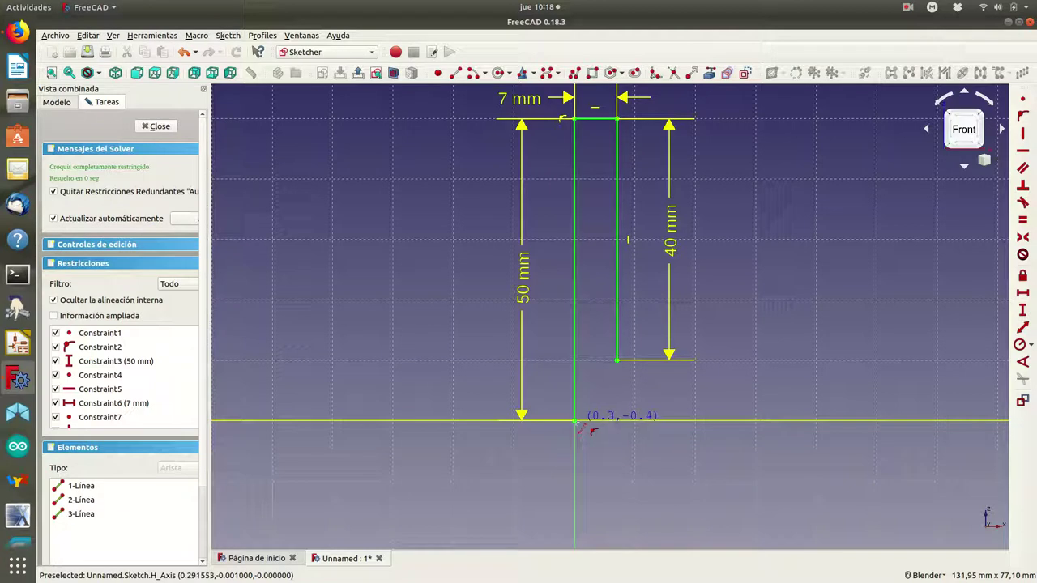
click(575, 420)
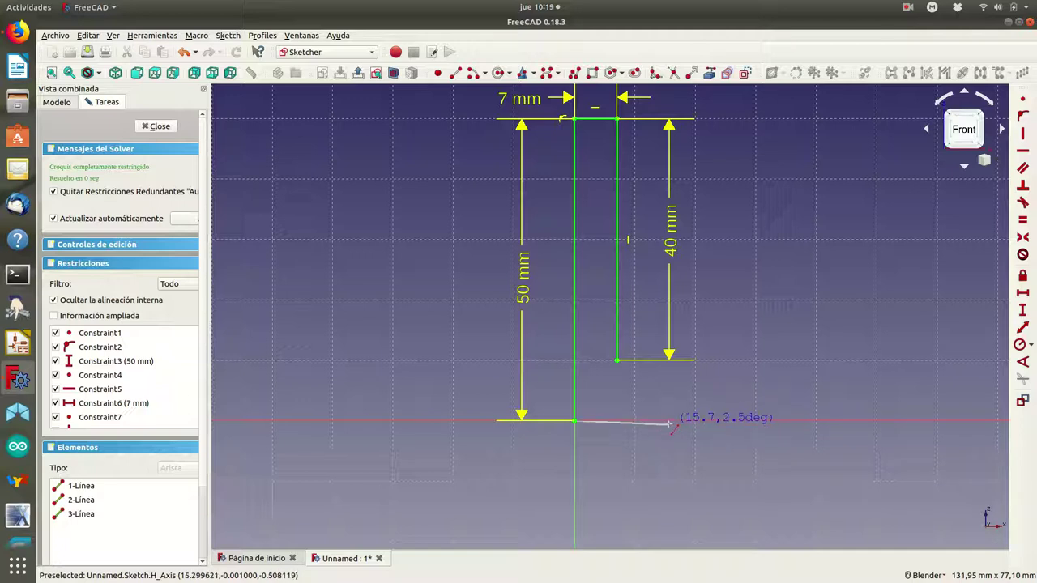
click(664, 420)
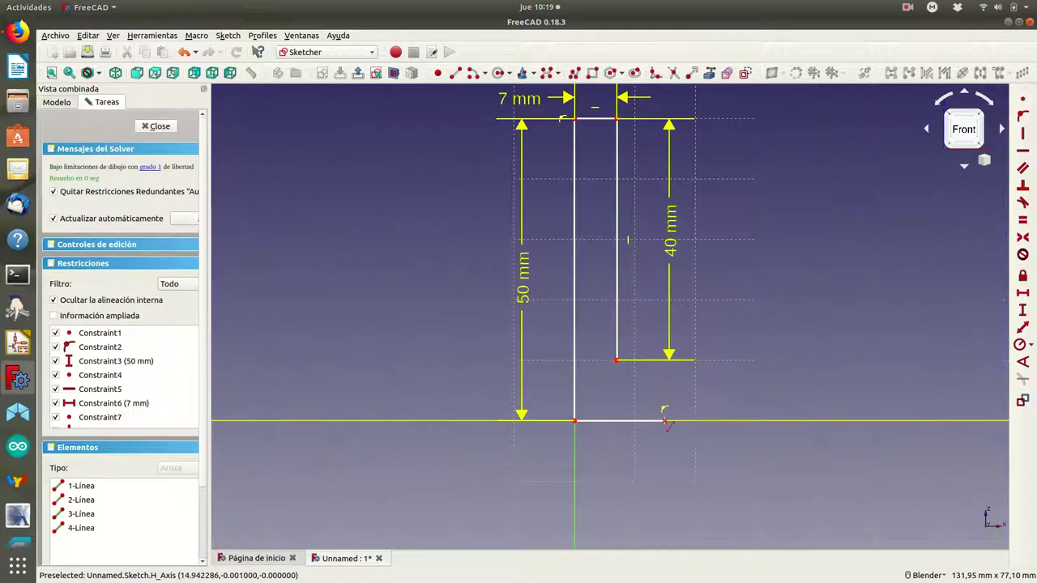
right_click(660, 446)
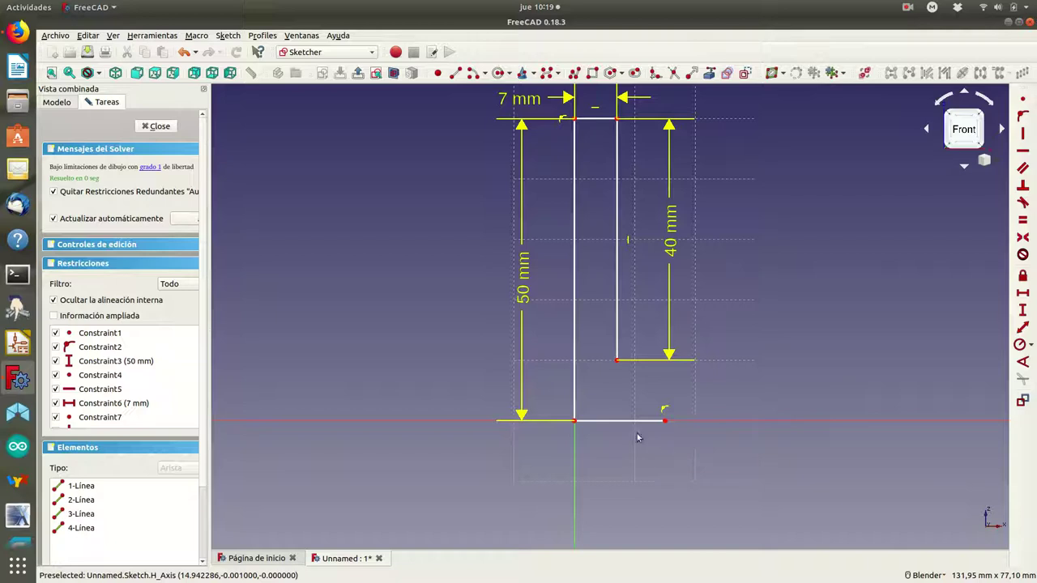
click(628, 421)
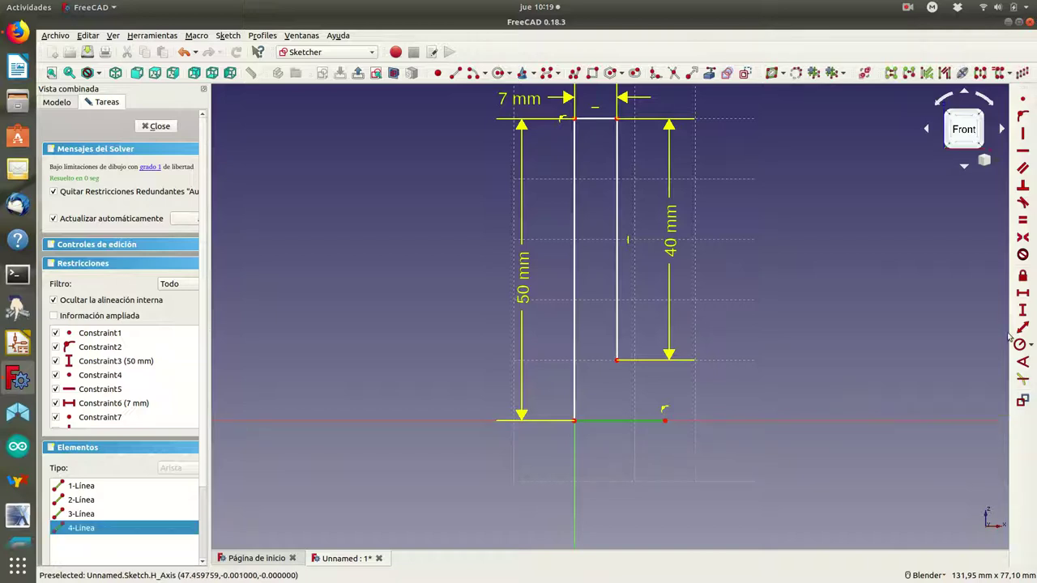
click(1021, 295)
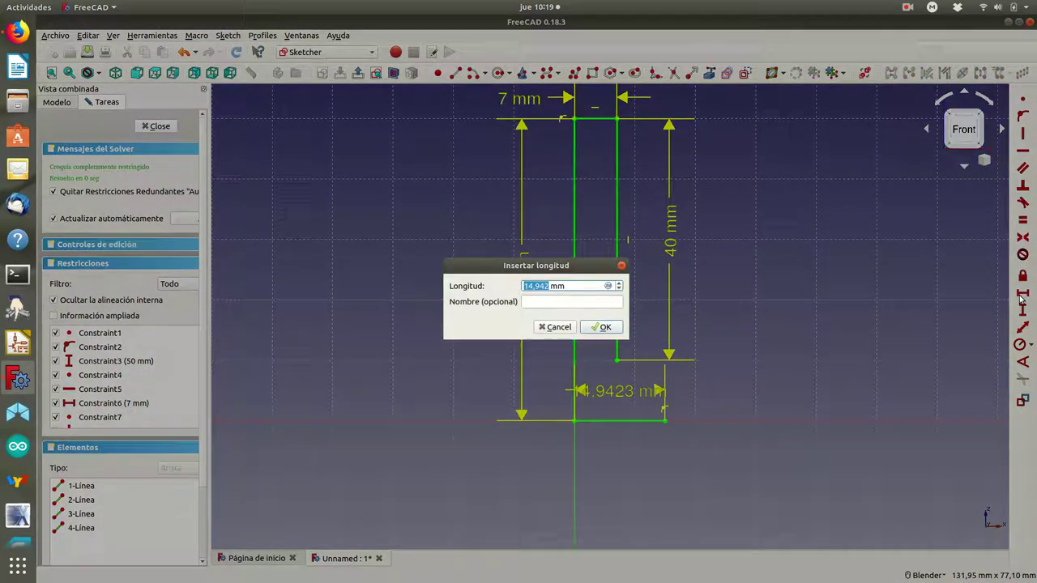
text(14)
click(600, 328)
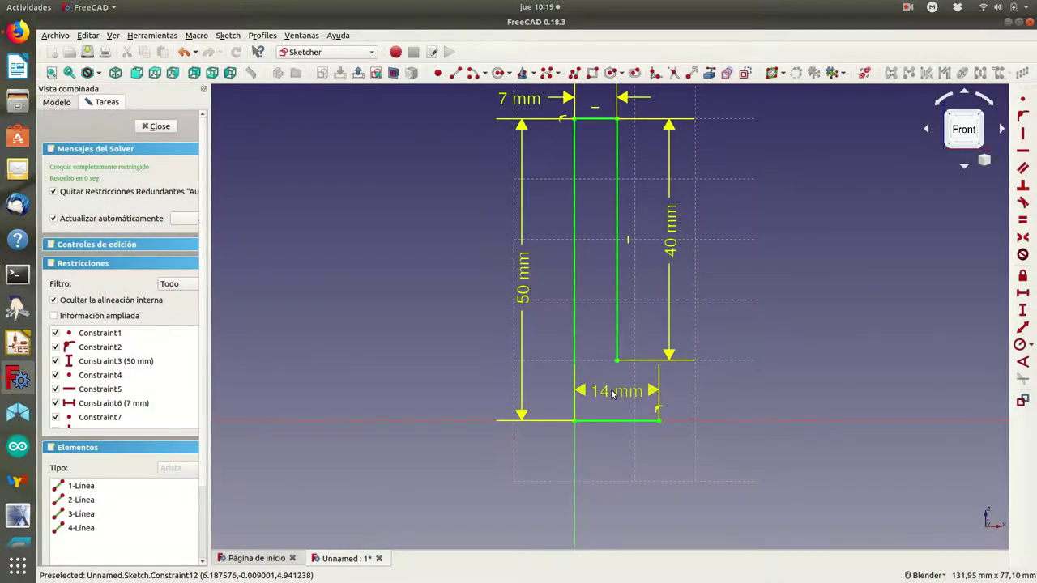
drag(613, 393, 618, 467)
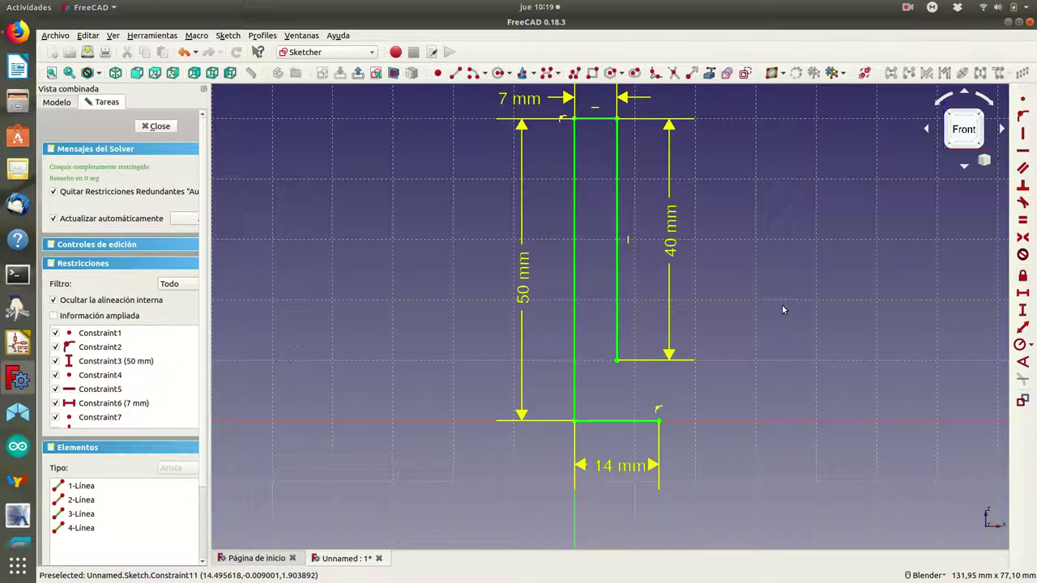
Draw a 5 mm vertical line up from the 14 mm line's right end
click(456, 72)
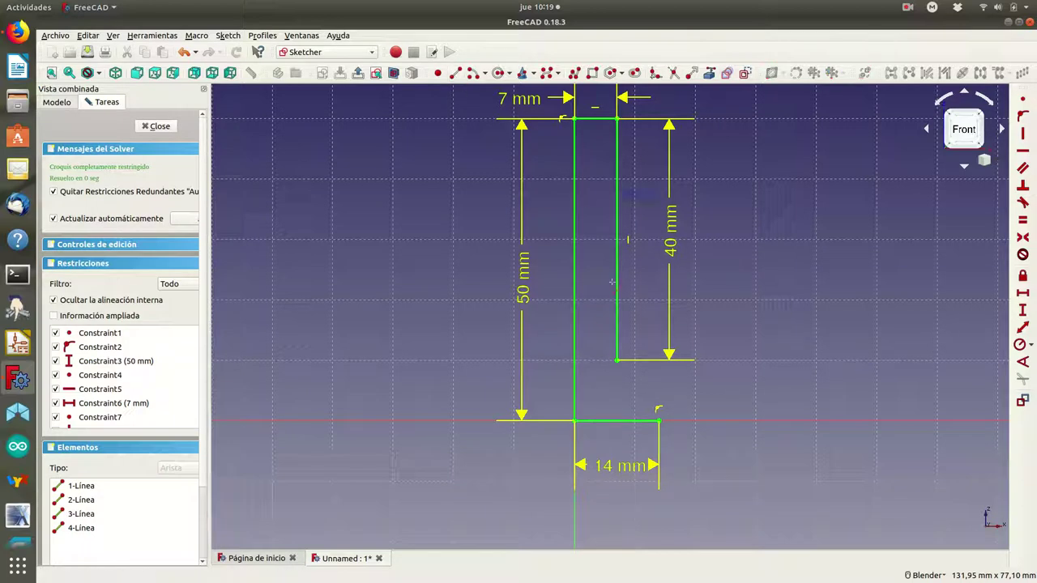
click(658, 418)
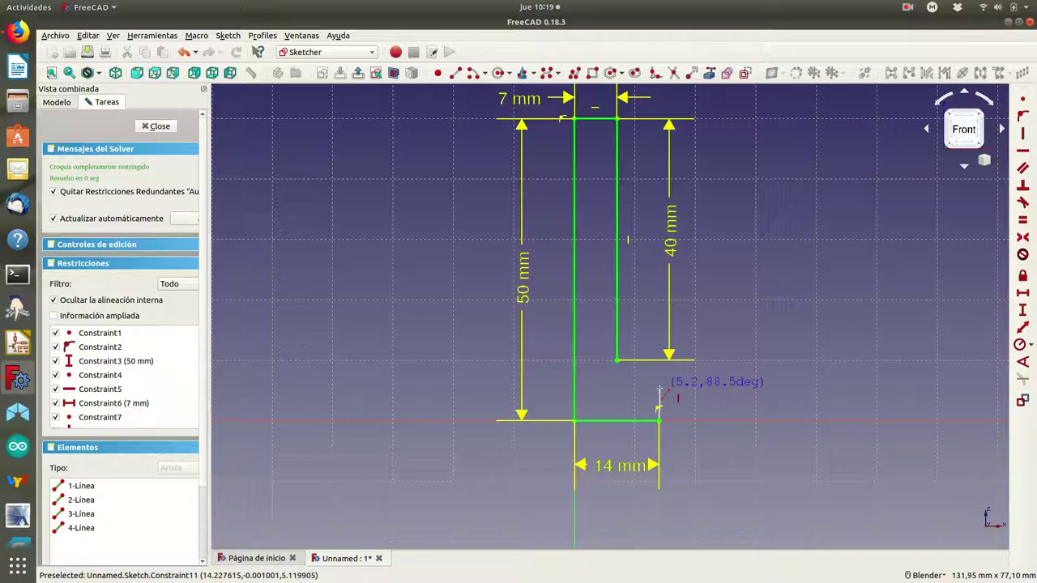
click(658, 391)
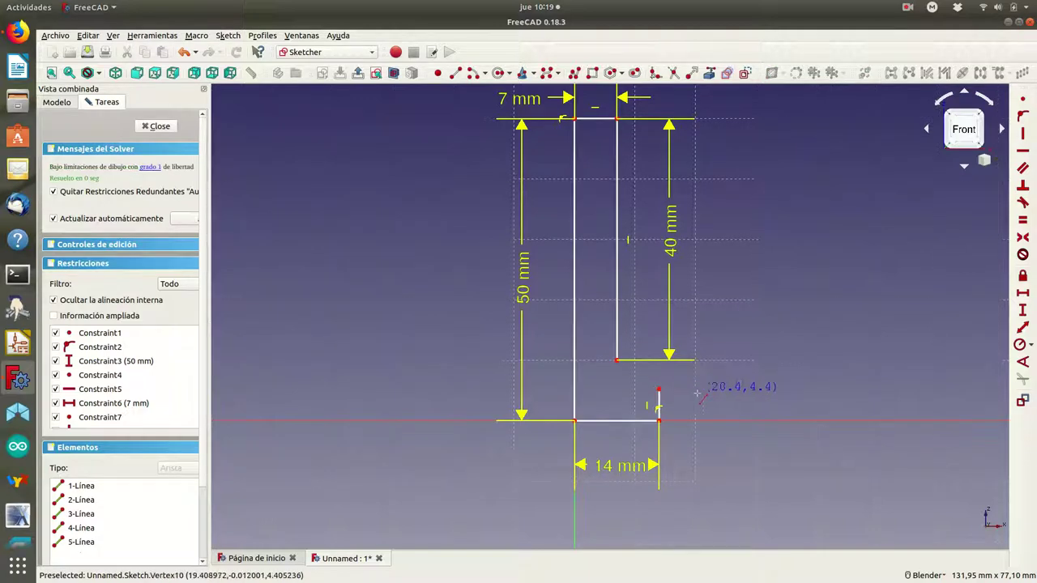
click(659, 402)
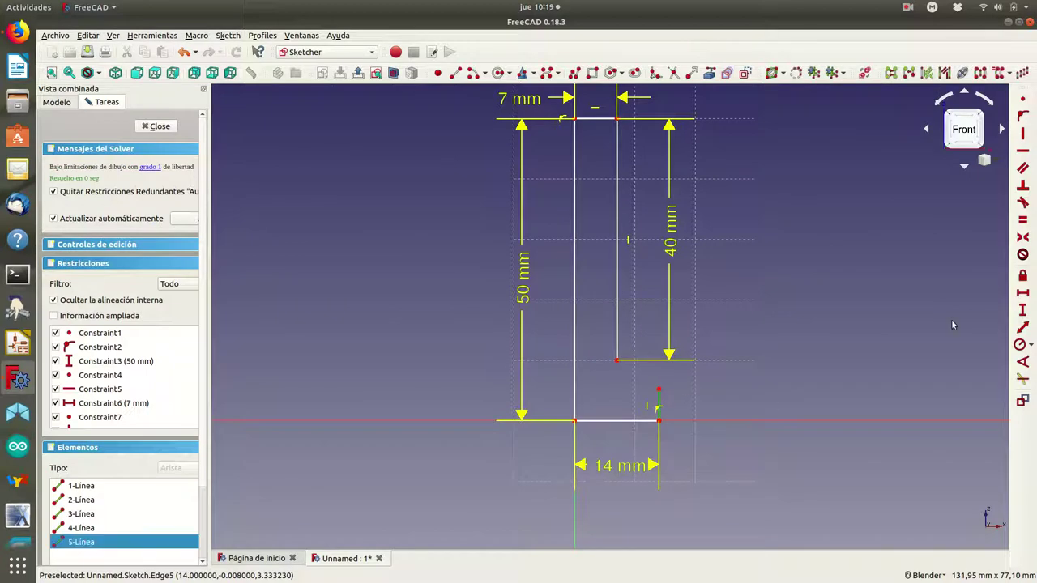
click(1022, 310)
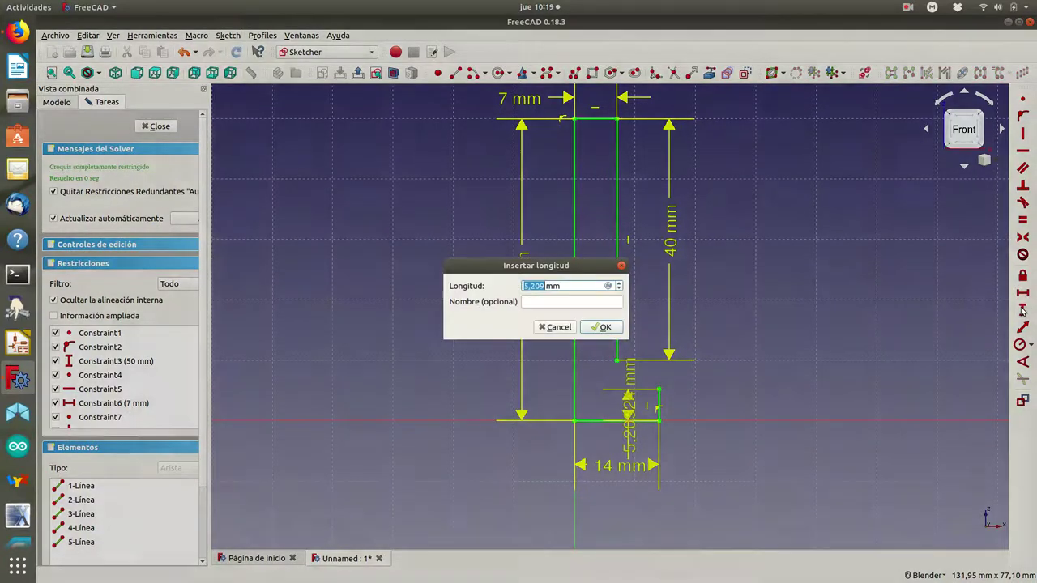
text(5)
click(601, 326)
mouse_move(628, 405)
mouse_down()
mouse_move(706, 414)
mouse_move(762, 348)
mouse_move(761, 330)
mouse_up()
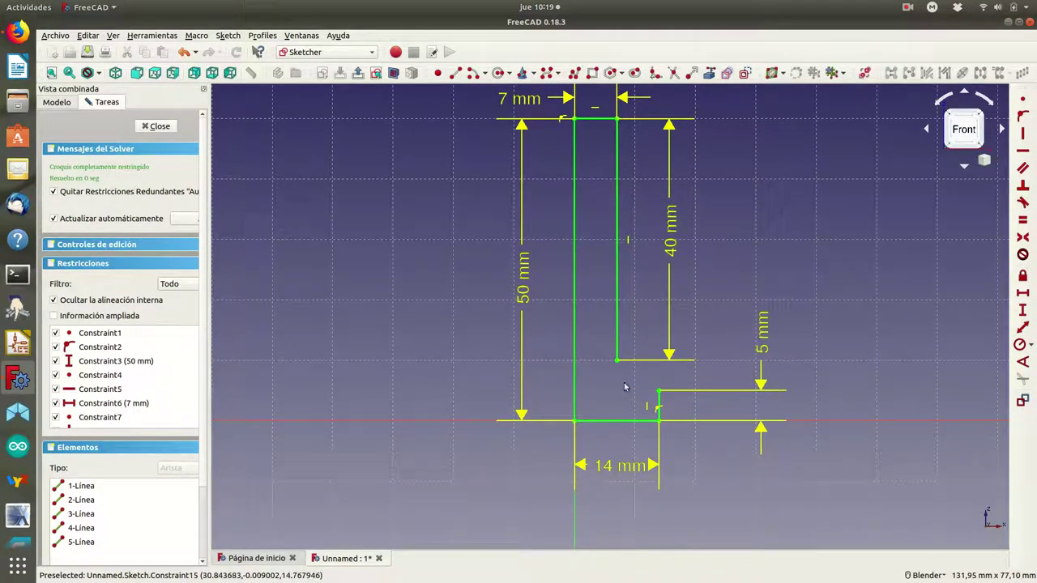
Close the profile with a slanted line to the 40 mm line's lower end
click(455, 73)
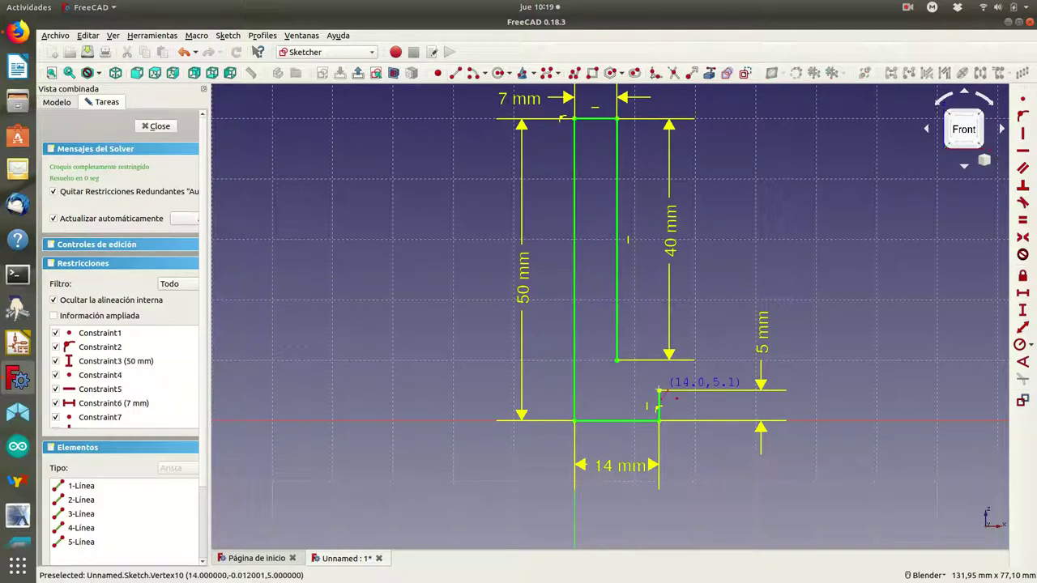
click(659, 391)
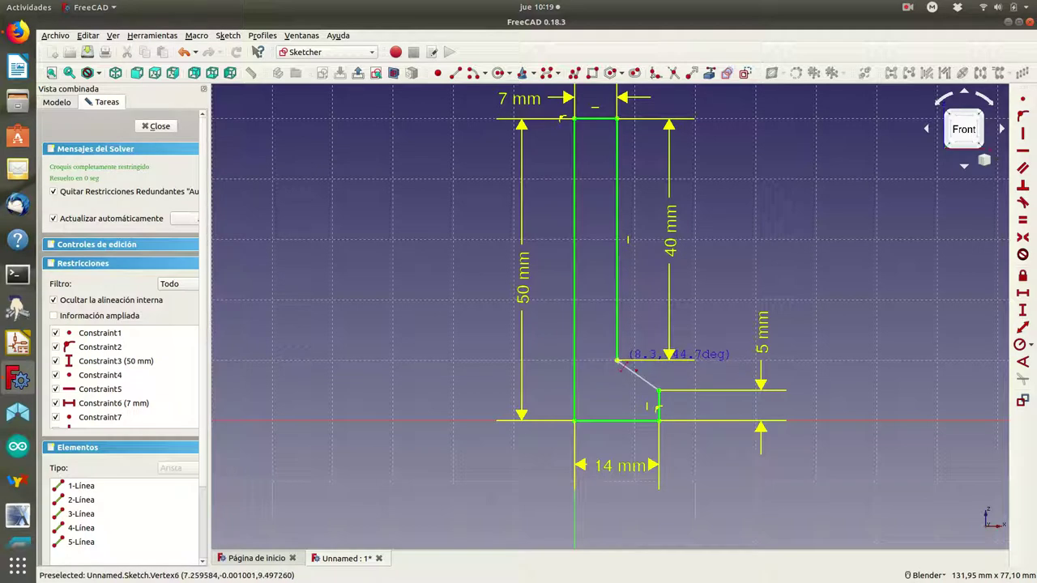
click(617, 361)
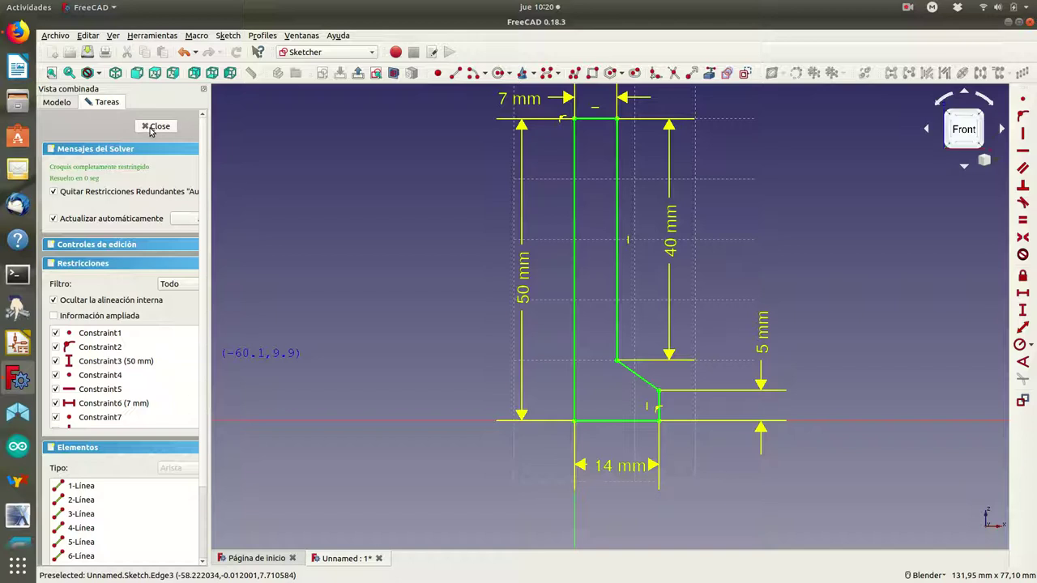
Close the sketch and revolve it 360° about the sketch's vertical axis
click(156, 126)
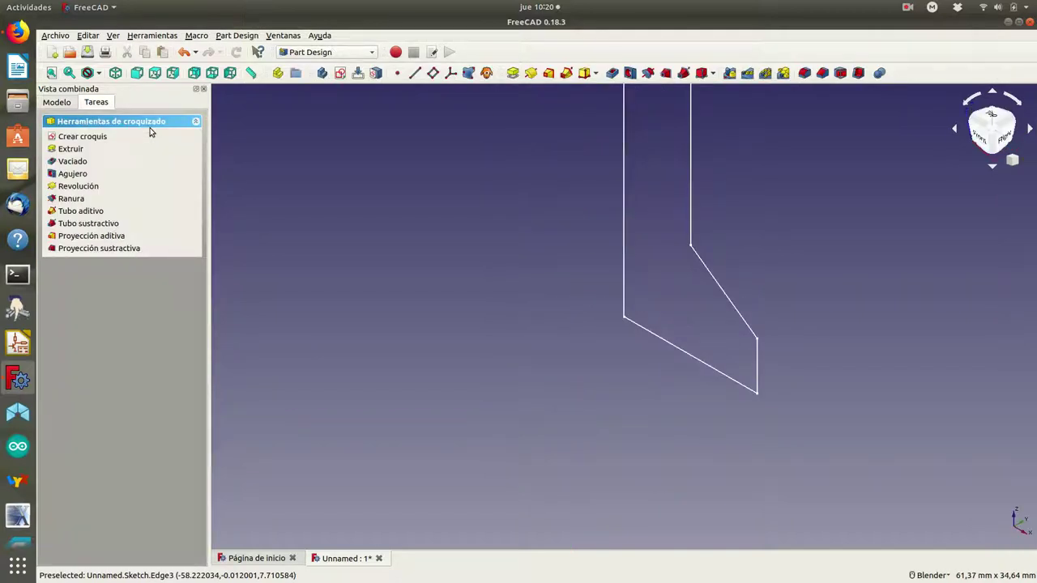
click(81, 190)
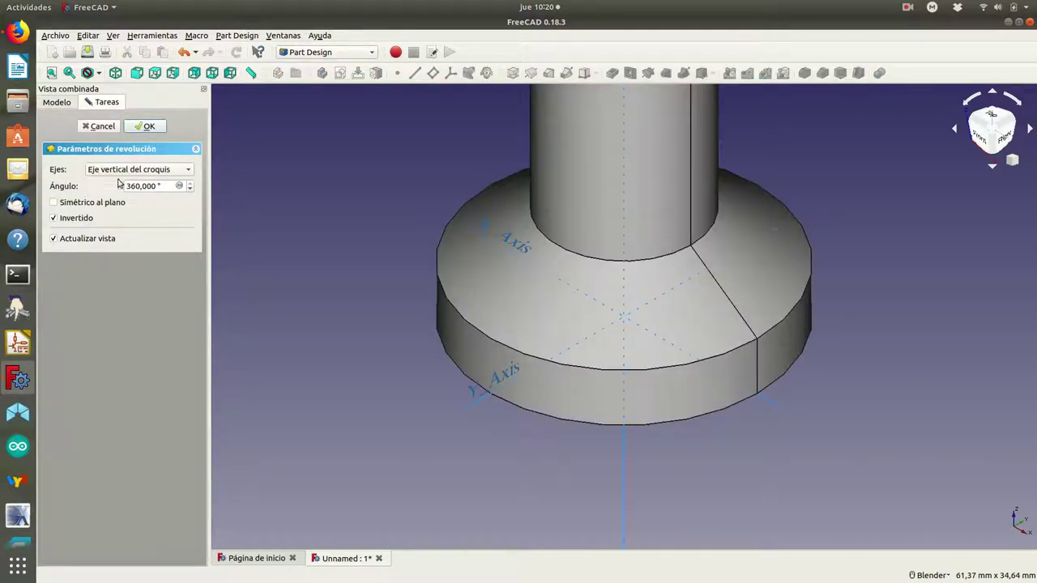
click(191, 171)
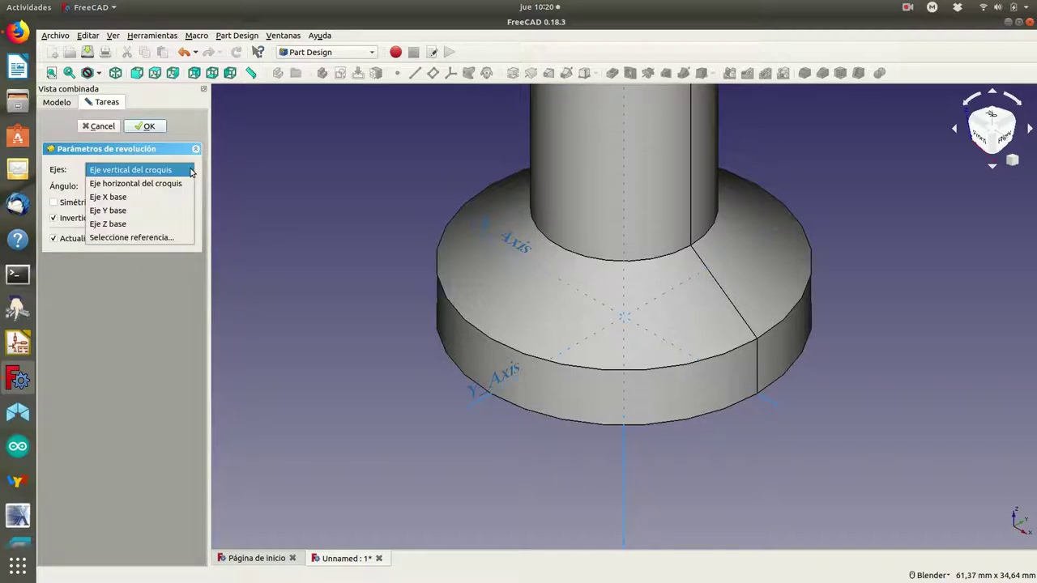
click(189, 171)
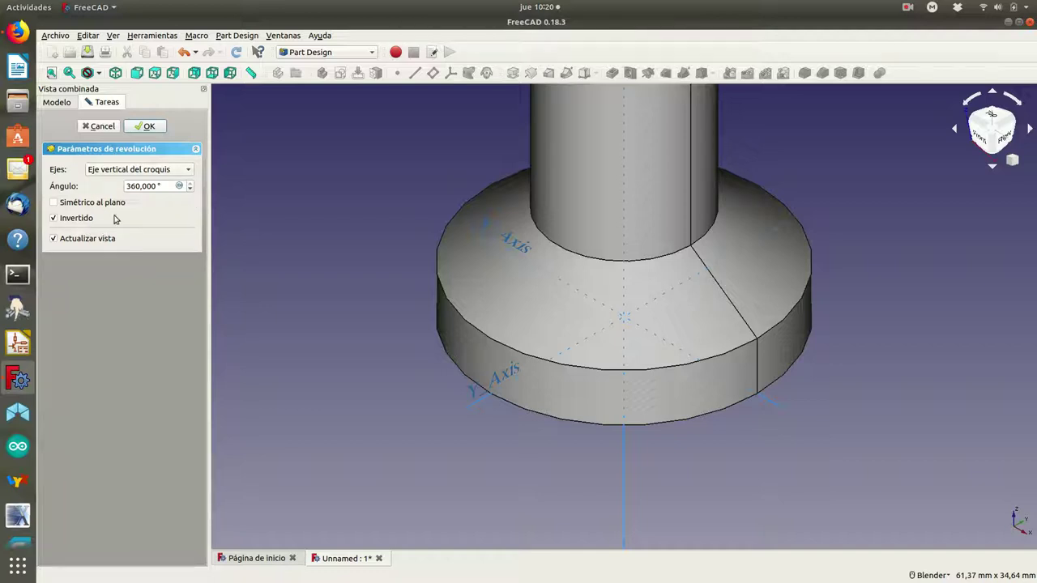
click(149, 127)
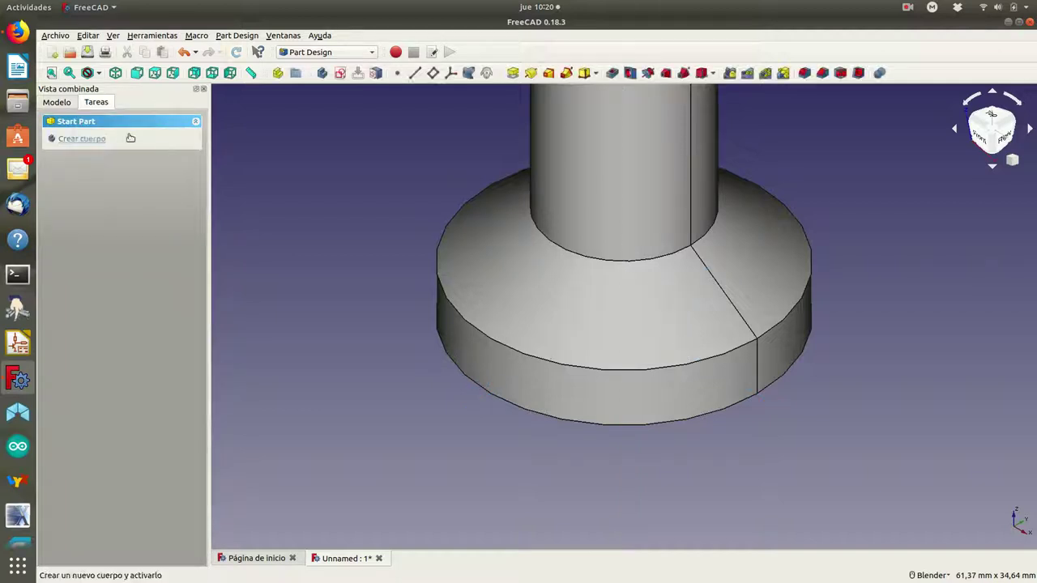
click(58, 102)
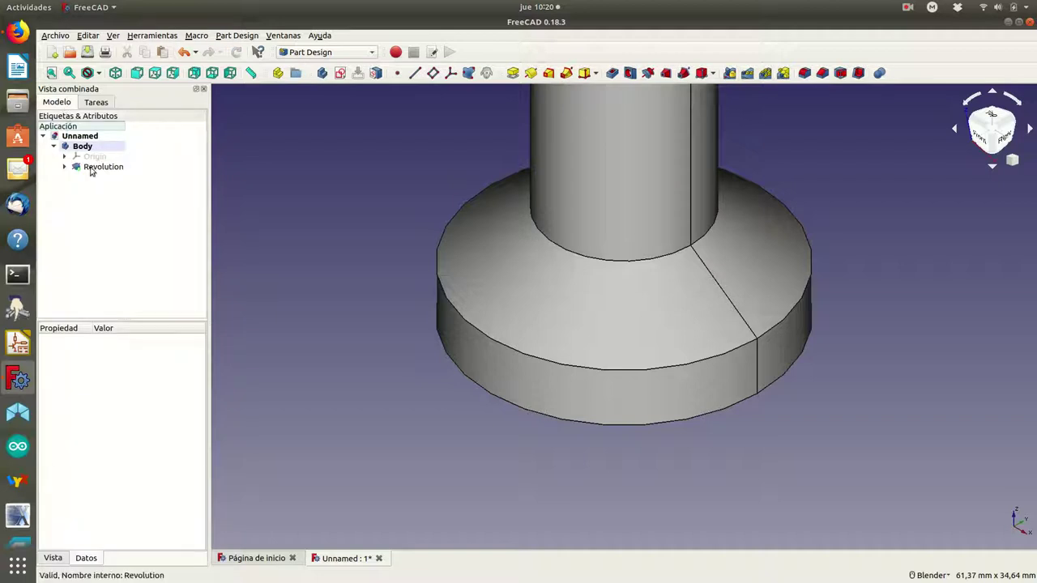
click(91, 167)
scroll(319, 200, down, 3)
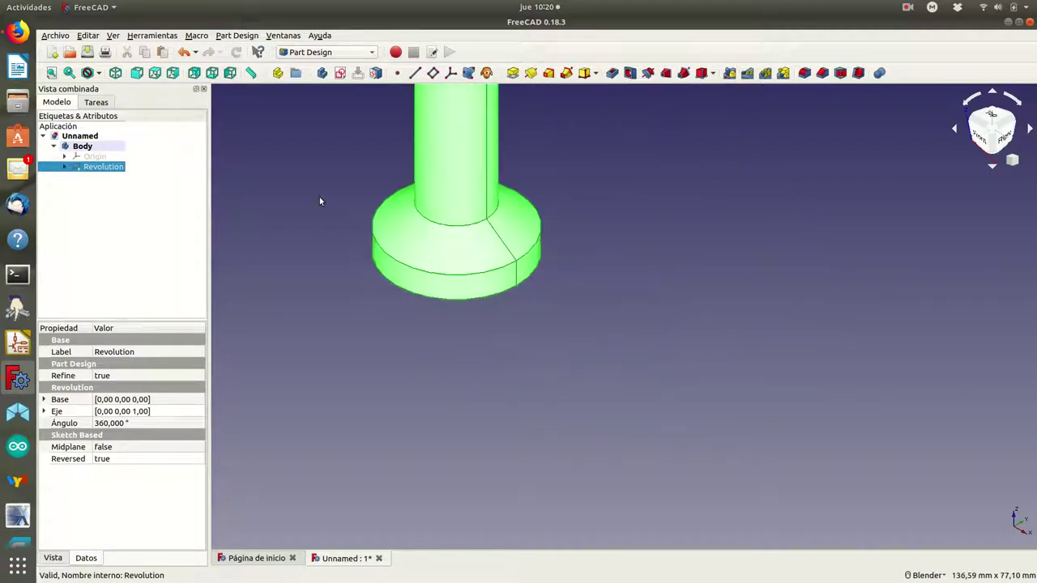
scroll(319, 200, down, 4)
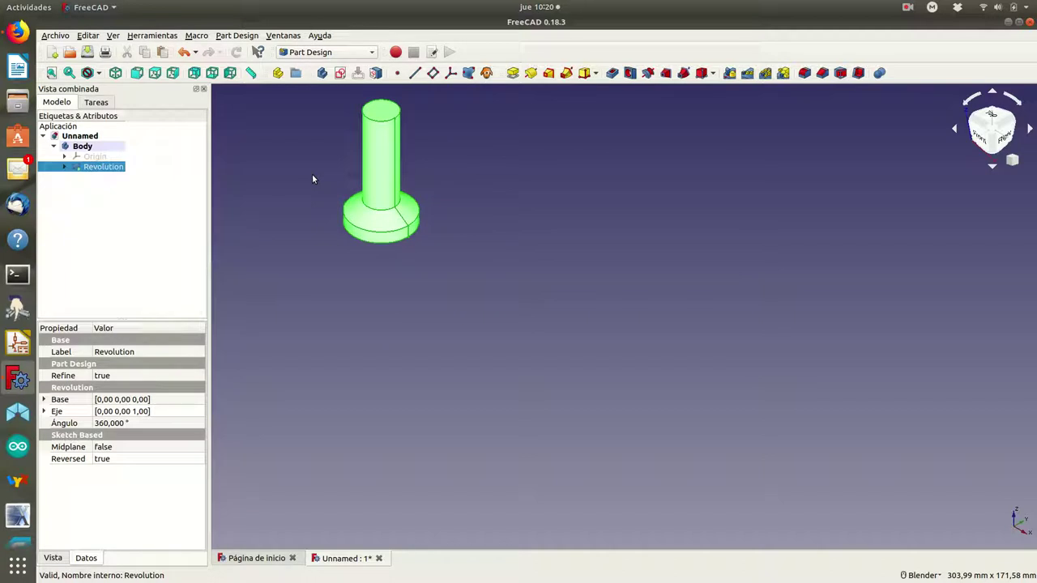
mouse_move(313, 175)
shift+middle_down()
mouse_move(363, 259)
mouse_move(436, 313)
shift+middle_up()
scroll(437, 306, up, 4)
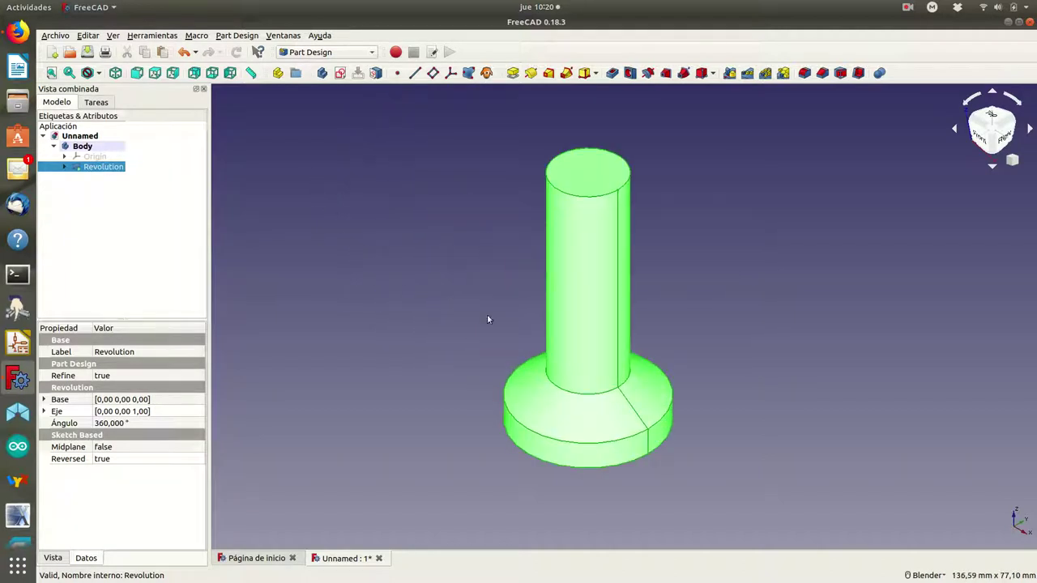
click(795, 345)
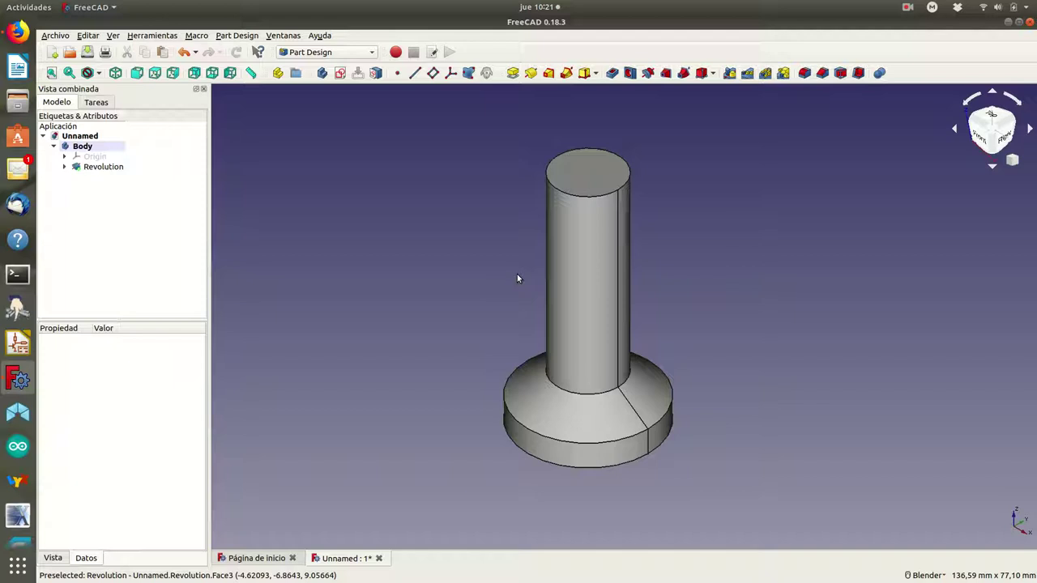
Rename the revolution's profile sketch to contorno_perfil
click(65, 167)
click(92, 178)
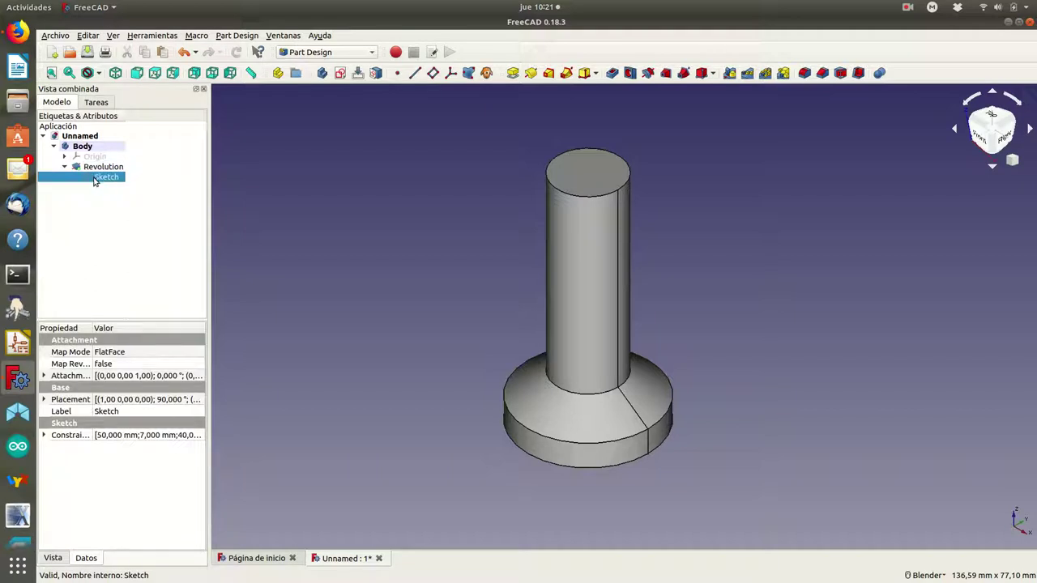
right_click(104, 179)
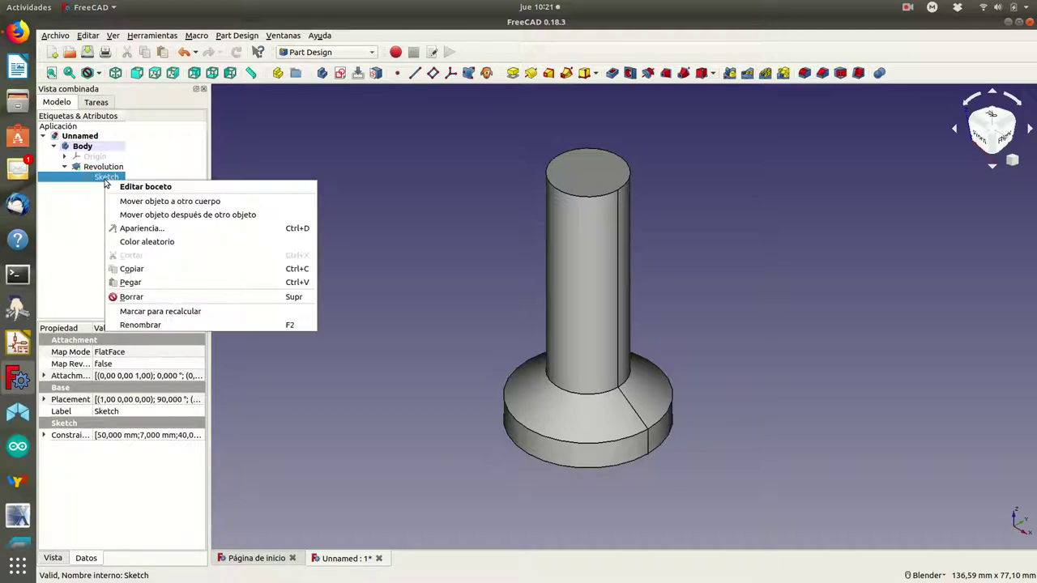
click(150, 325)
text(controno)
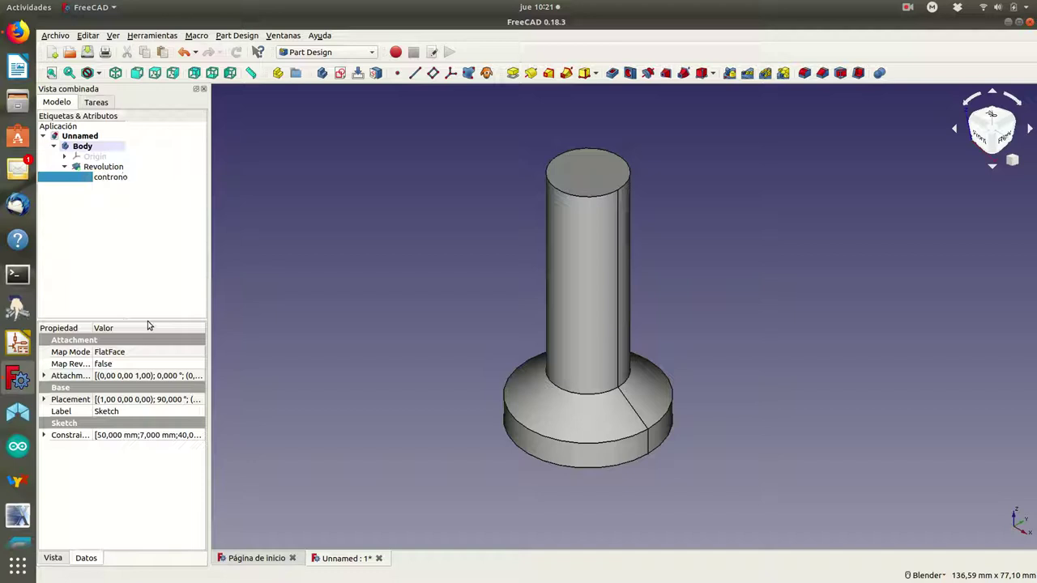
key(BackSpace)
key(BackSpace)
key(BackSpace)
key(BackSpace)
text(orno_perfil)
click(103, 168)
Rename the revolution feature to cuerpo_base
right_click(102, 170)
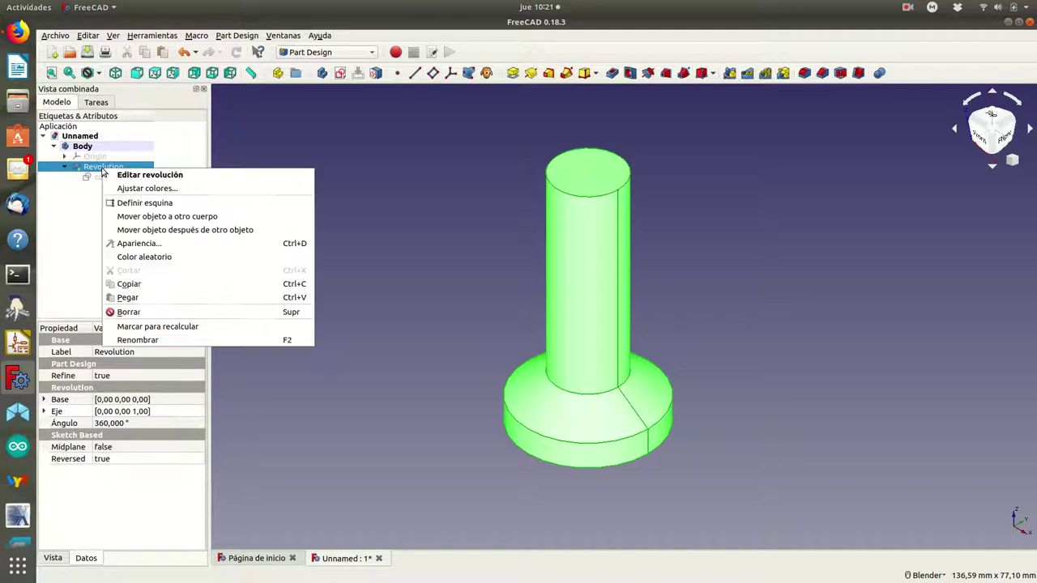
click(156, 340)
text(cuerpo_base)
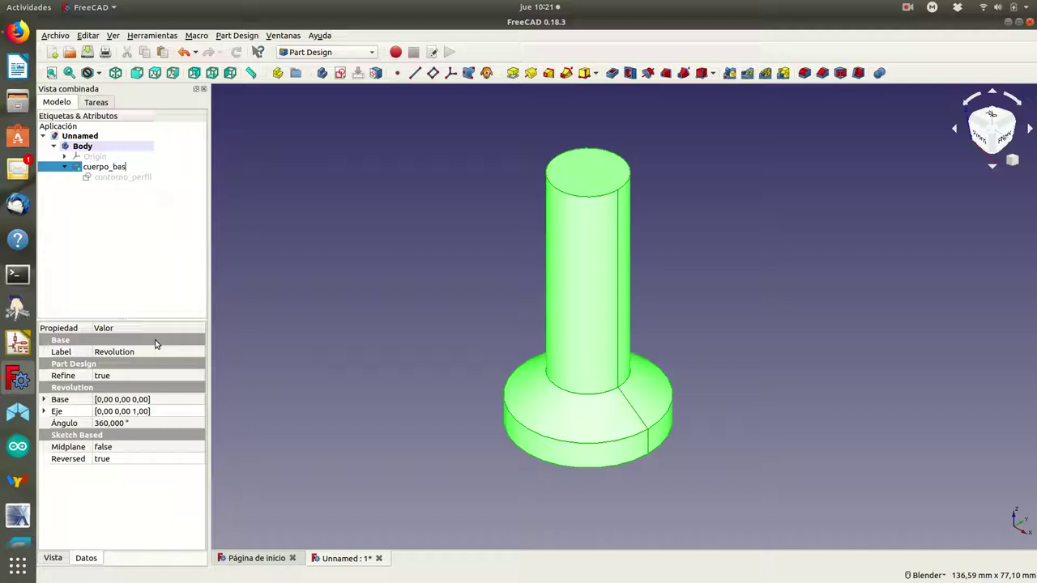
click(101, 178)
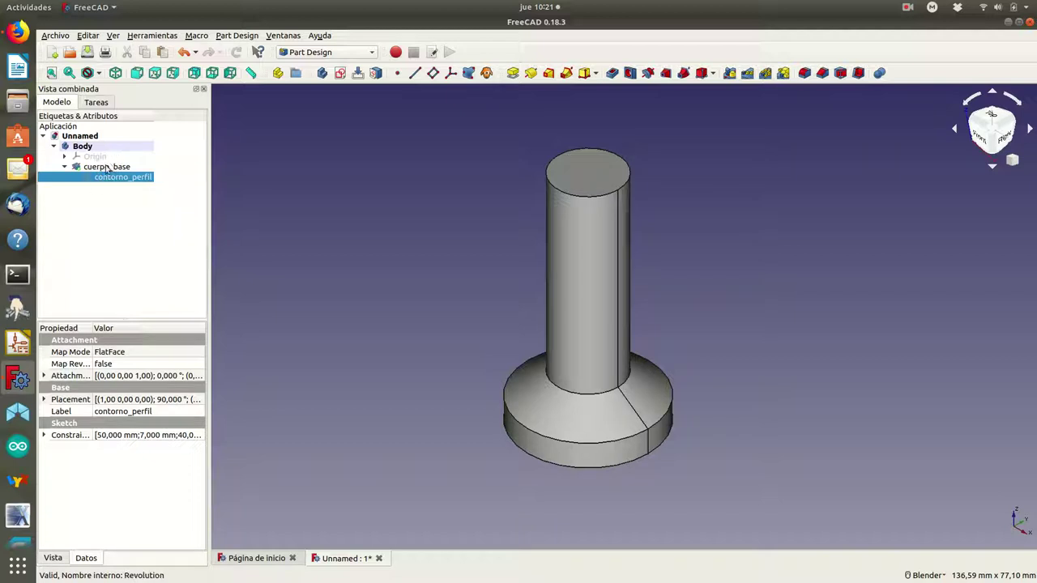
Switch to the Part workbench, add a cylinder, and briefly preview it in wireframe
click(374, 53)
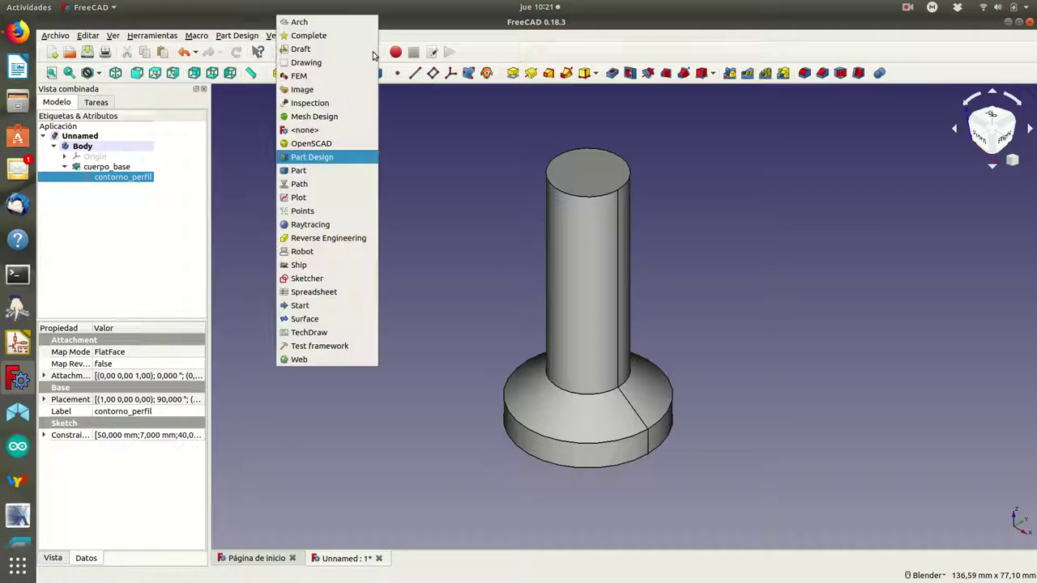
click(322, 173)
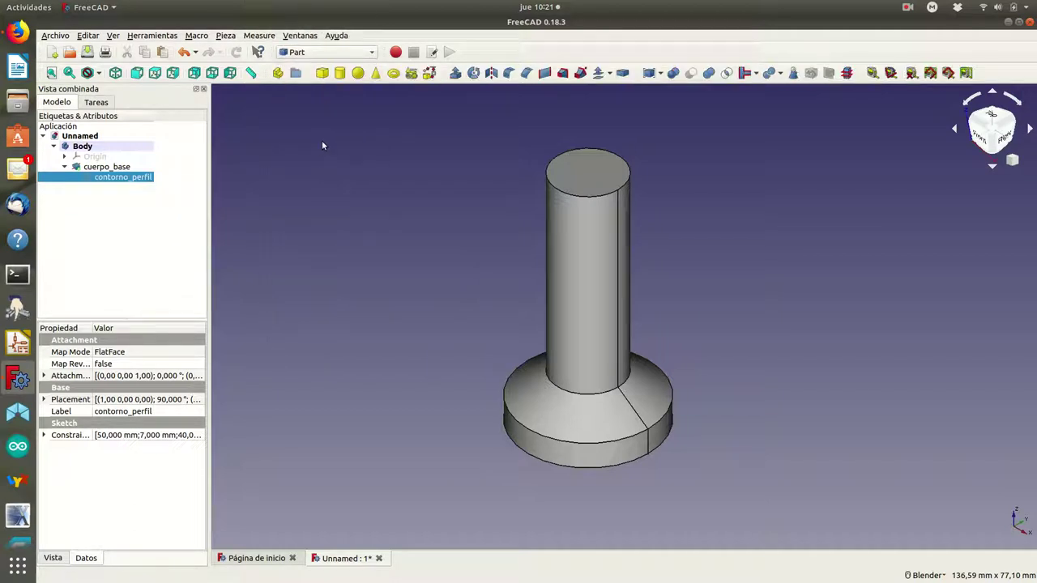
click(340, 74)
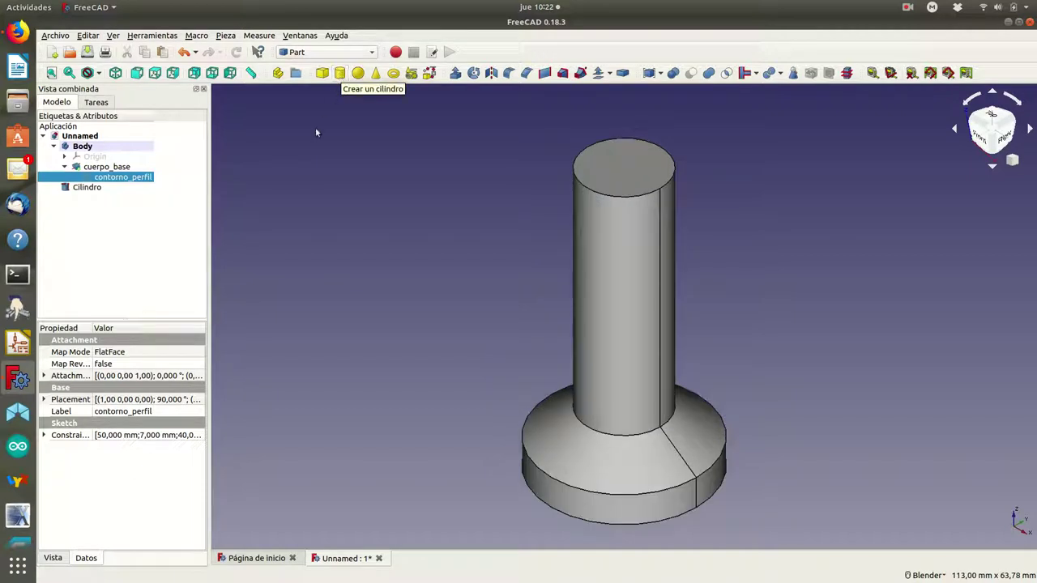
click(98, 74)
click(111, 130)
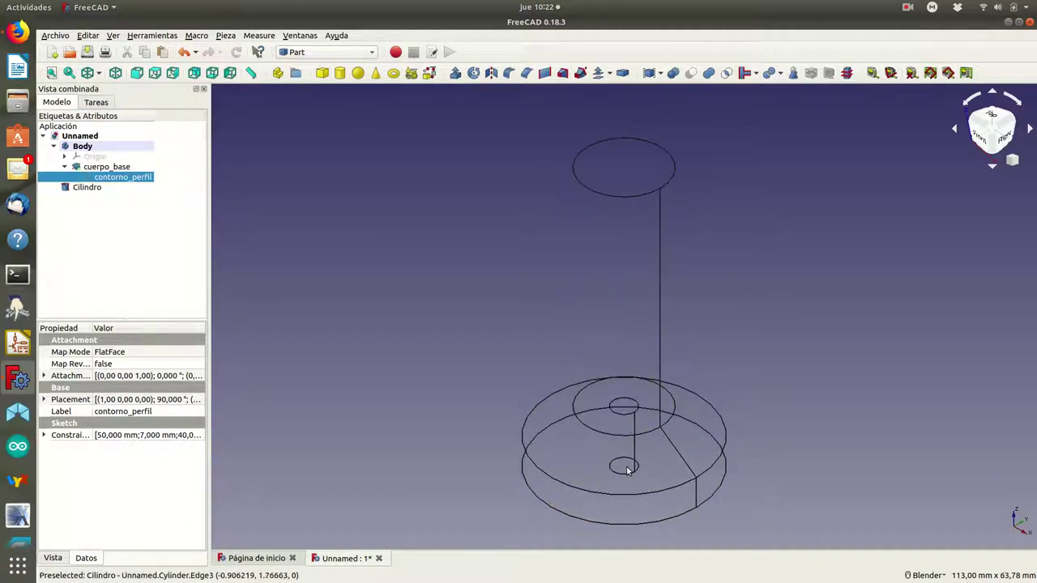
click(99, 73)
click(103, 89)
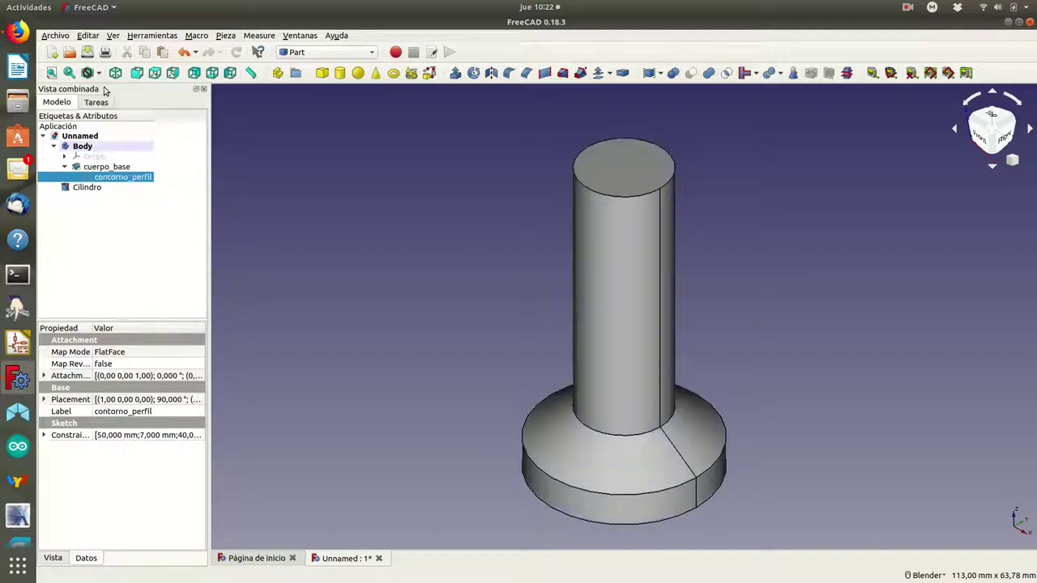
Give the new cylinder a 3.5 mm radius and 18 mm height
click(74, 188)
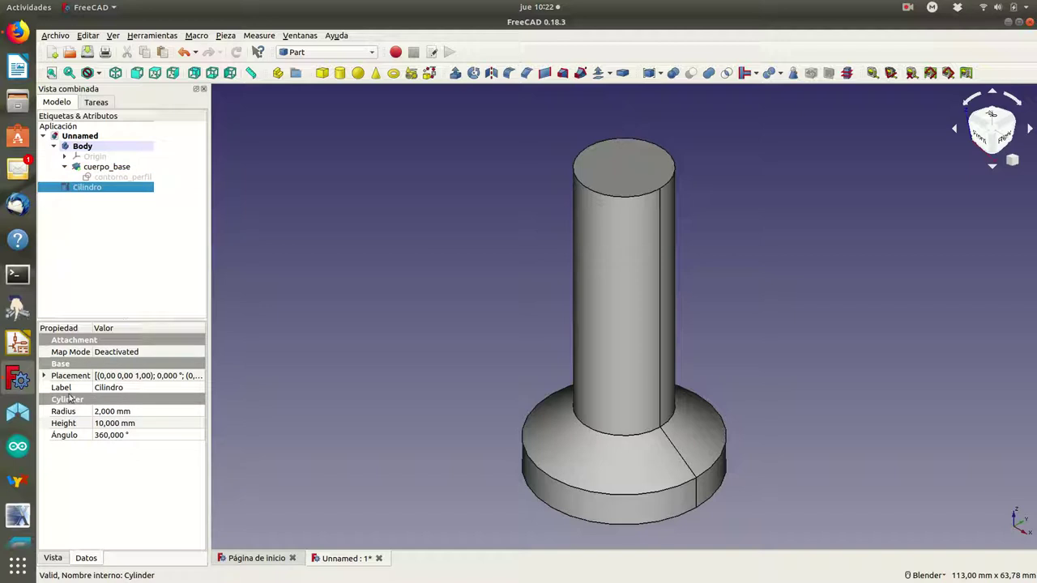
click(110, 413)
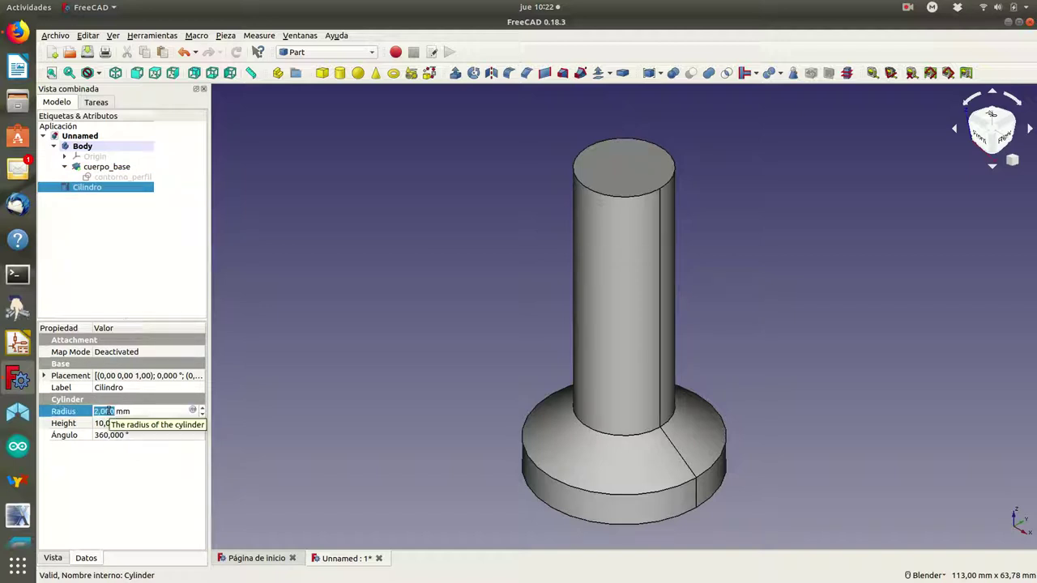
text(7)
text(,)
text(5)
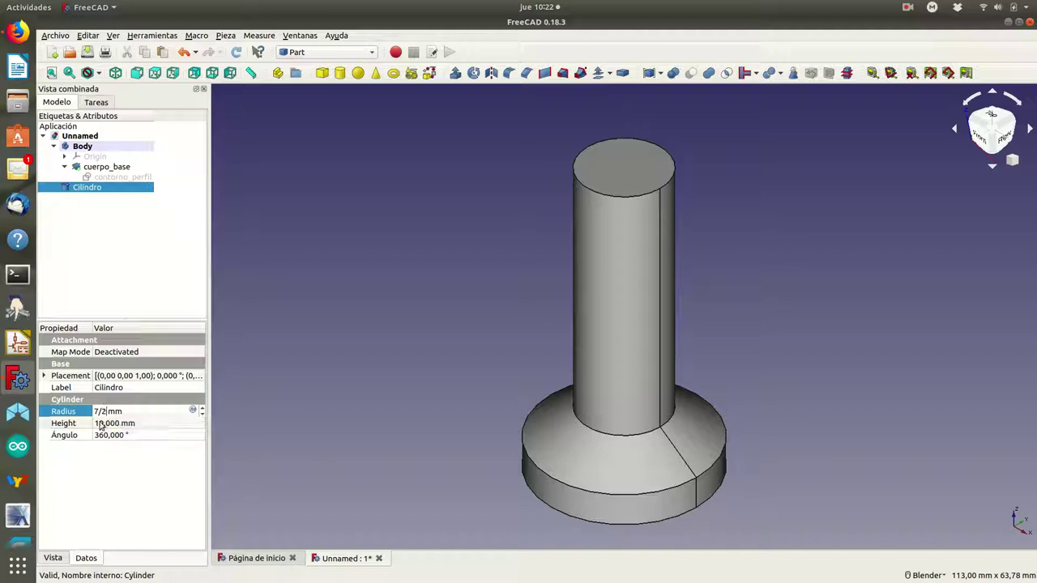
click(99, 422)
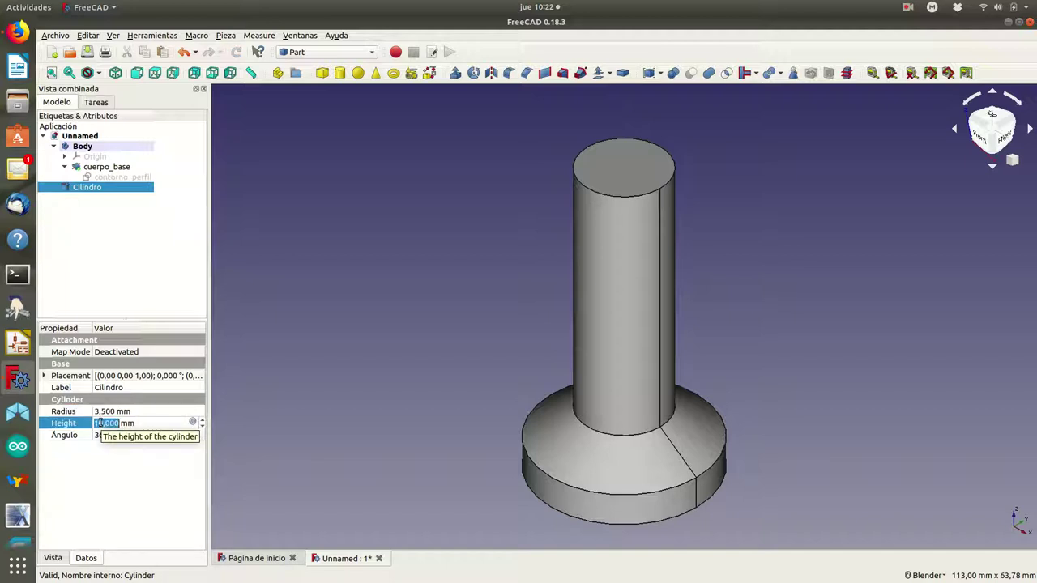
text(1)
text(8)
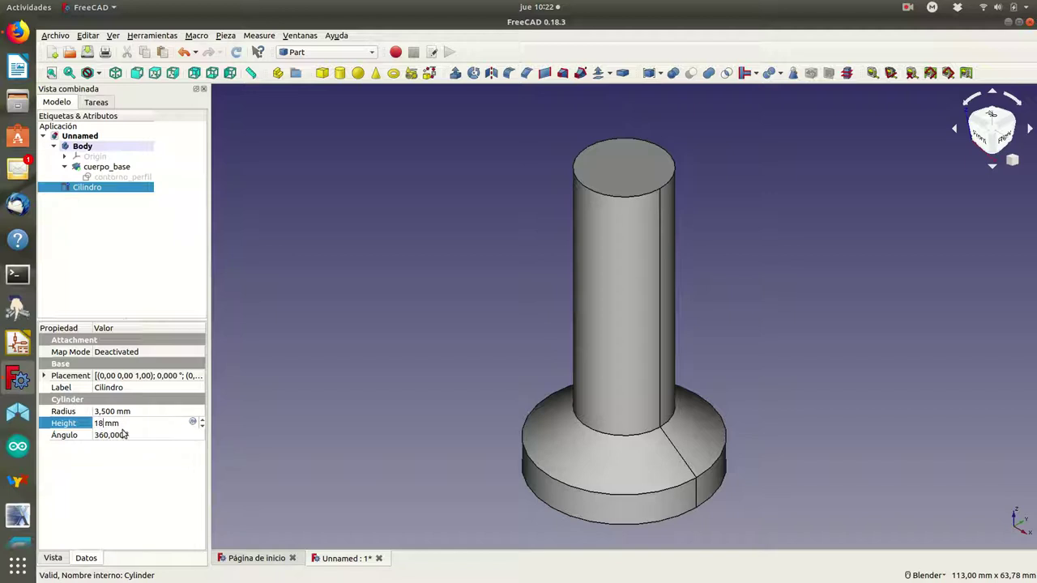
Rename the Cilindro object to cabeza_tornillo
right_click(90, 189)
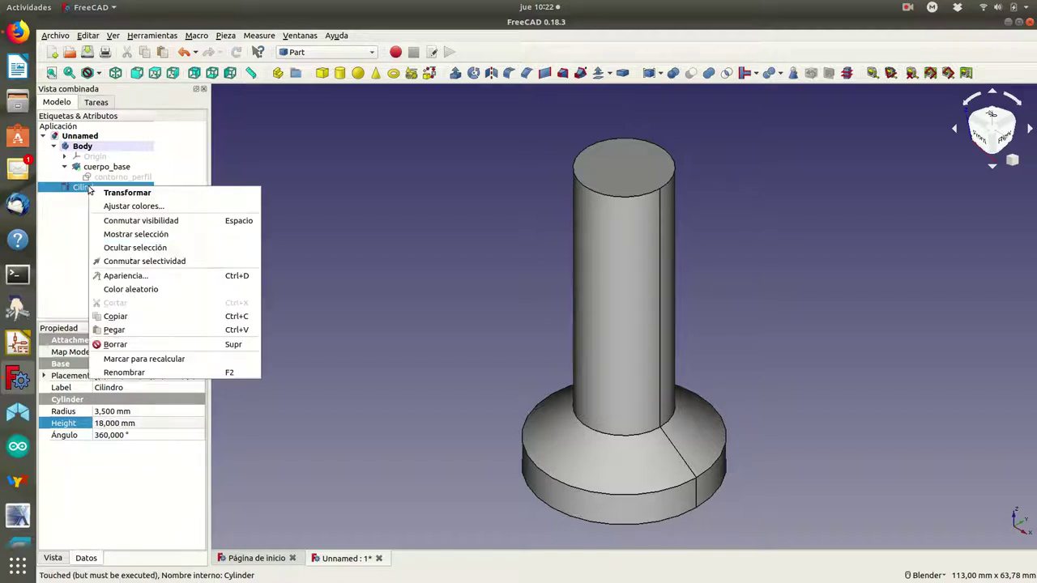
click(133, 372)
text(cabeza_tornillo)
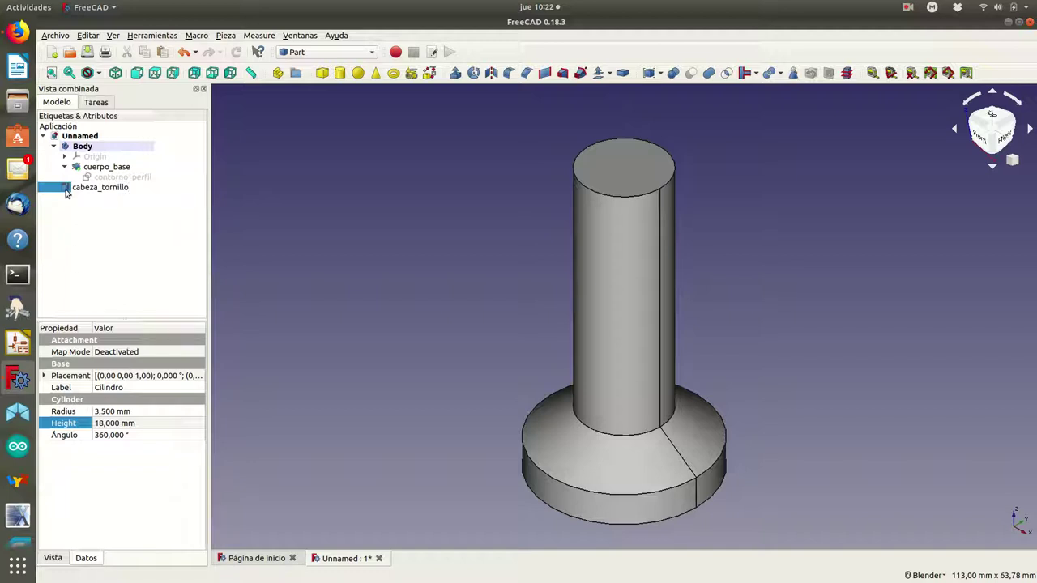
key(Return)
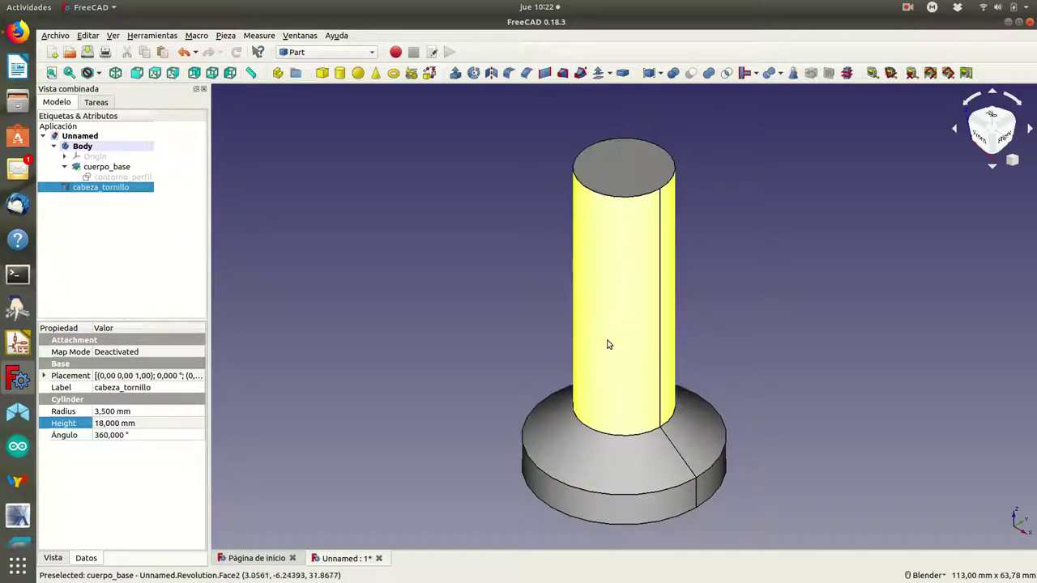
Show the model as wireframe and lower cabeza_tornillo to z = -1 mm
click(98, 74)
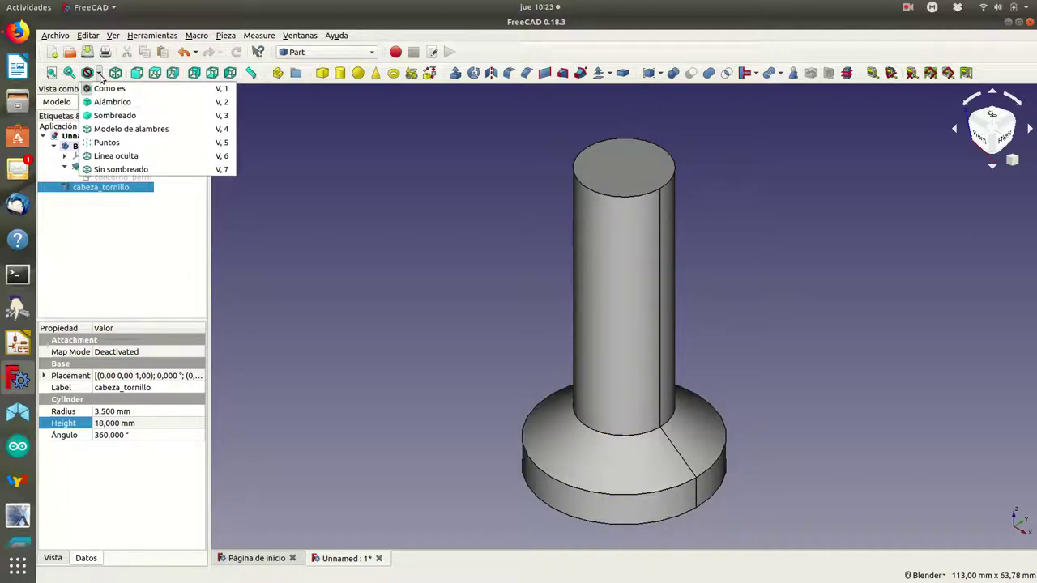
click(110, 130)
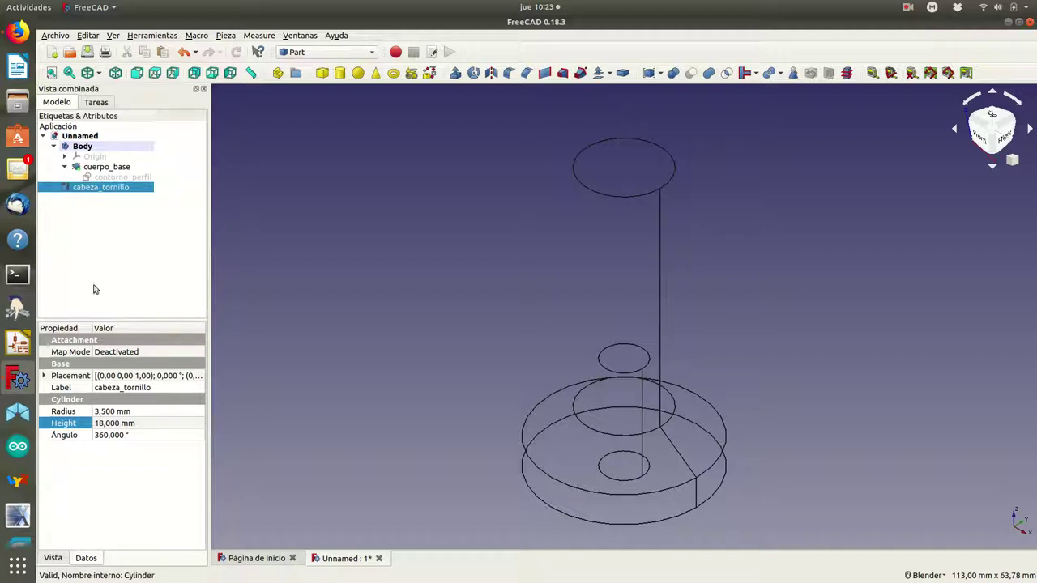
click(45, 376)
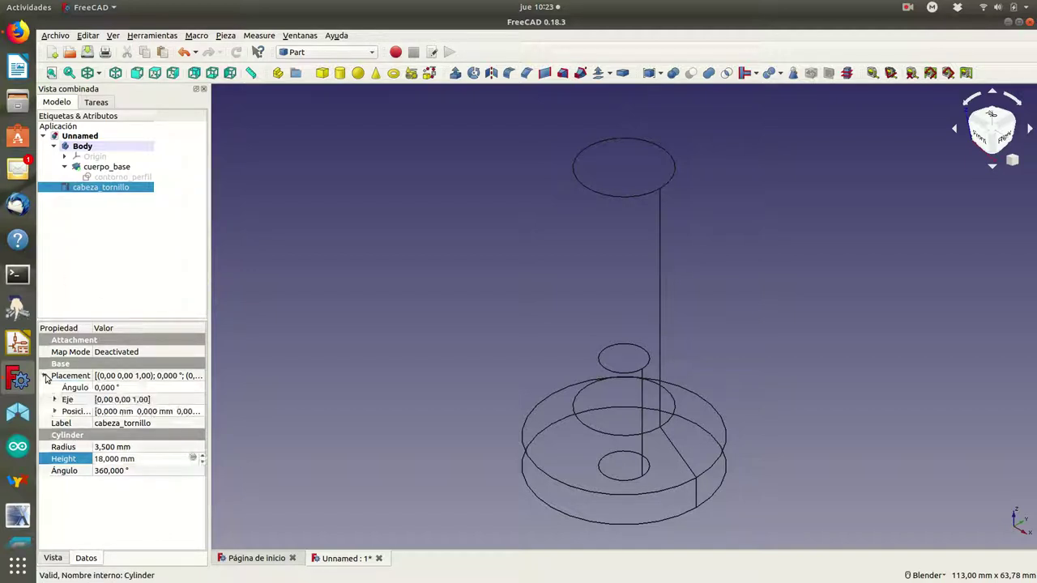
click(55, 412)
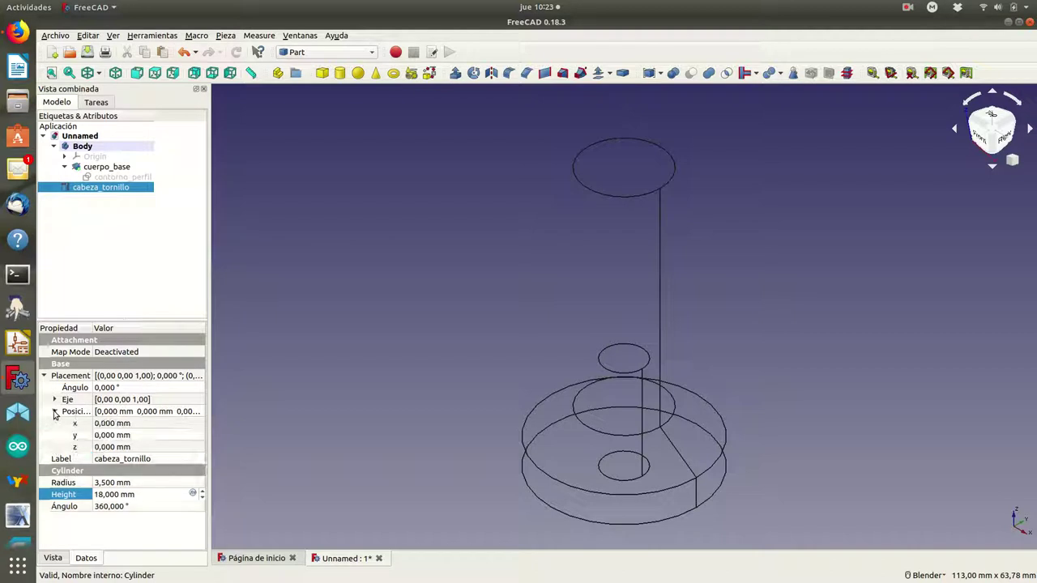
click(106, 450)
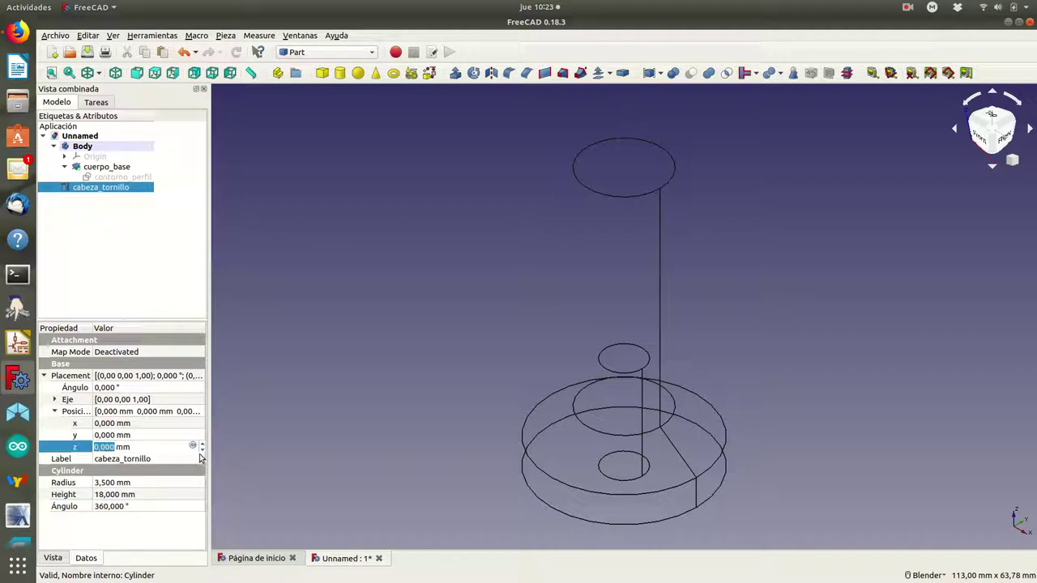
click(203, 453)
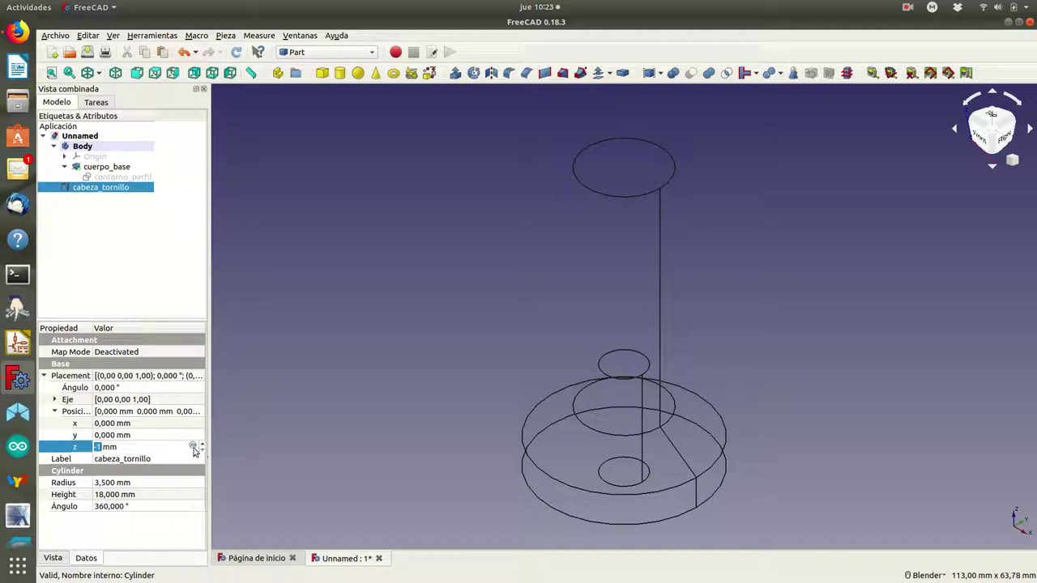
click(170, 437)
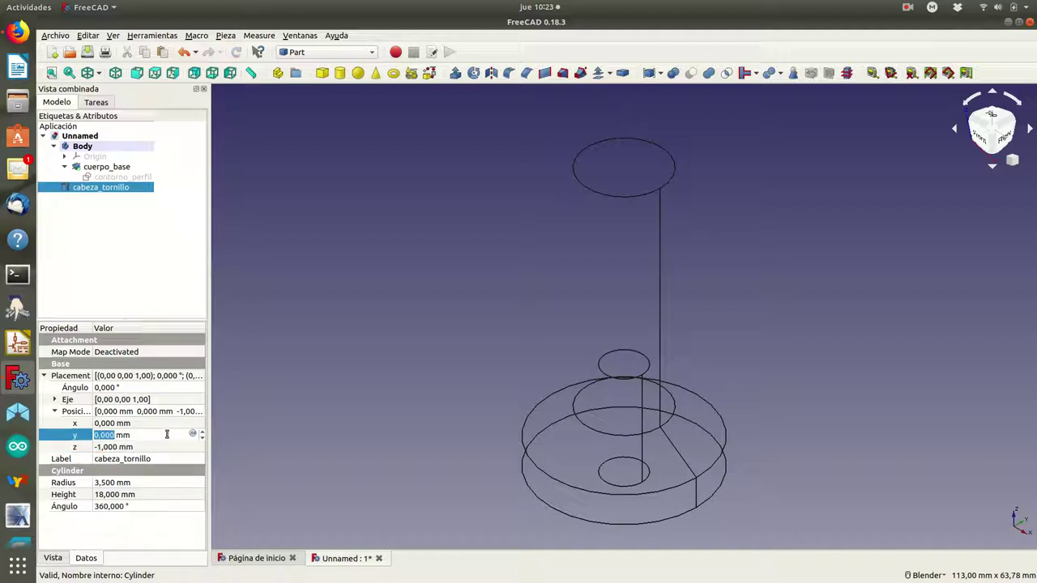
click(98, 74)
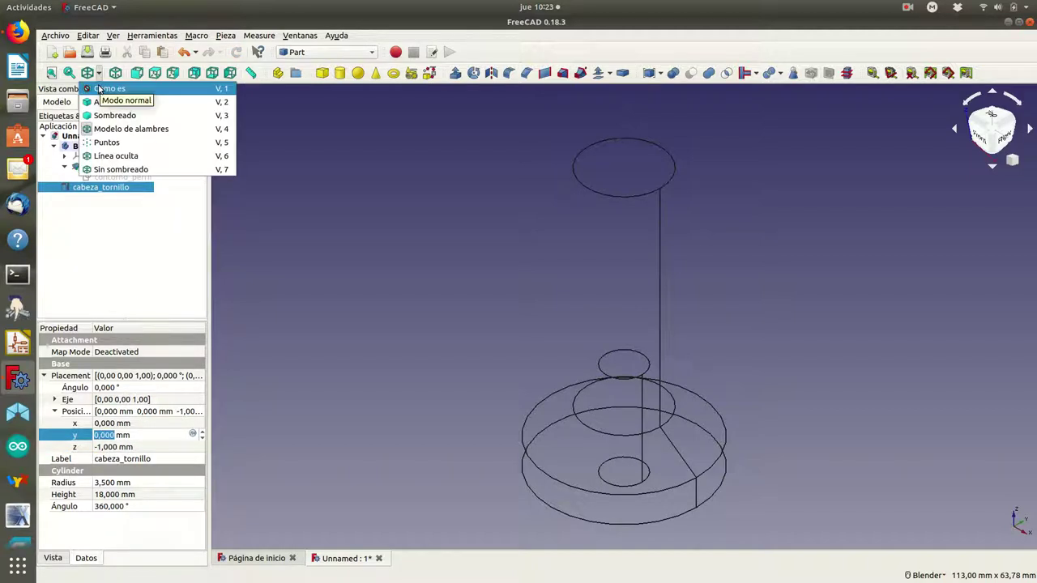
click(99, 87)
mouse_move(439, 320)
middle_down()
mouse_move(539, 224)
mouse_move(576, 206)
mouse_move(546, 226)
mouse_move(567, 219)
mouse_move(548, 232)
mouse_move(544, 256)
middle_up()
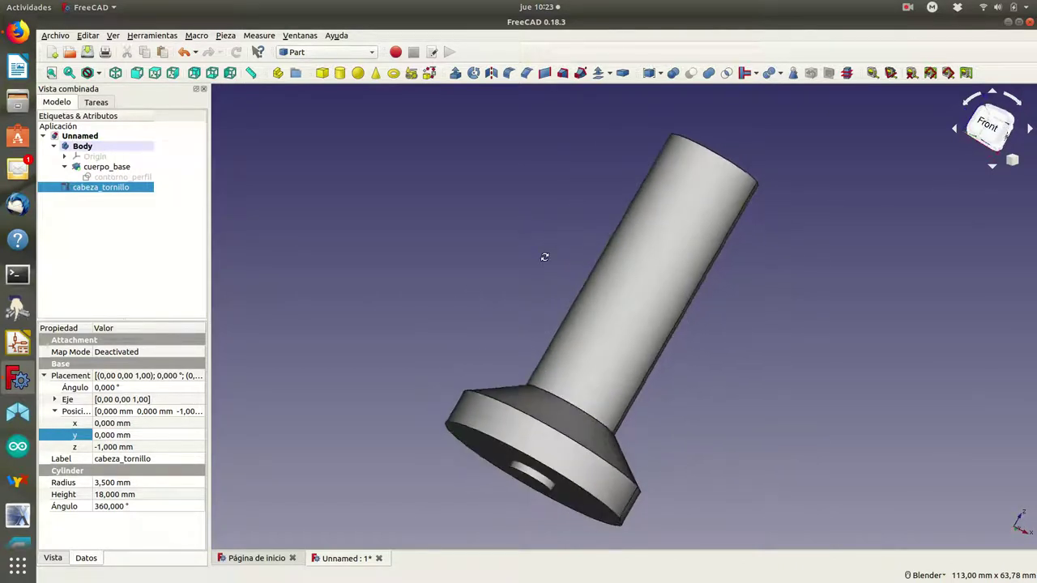
scroll(544, 256, up, 2)
scroll(544, 285, down, 4)
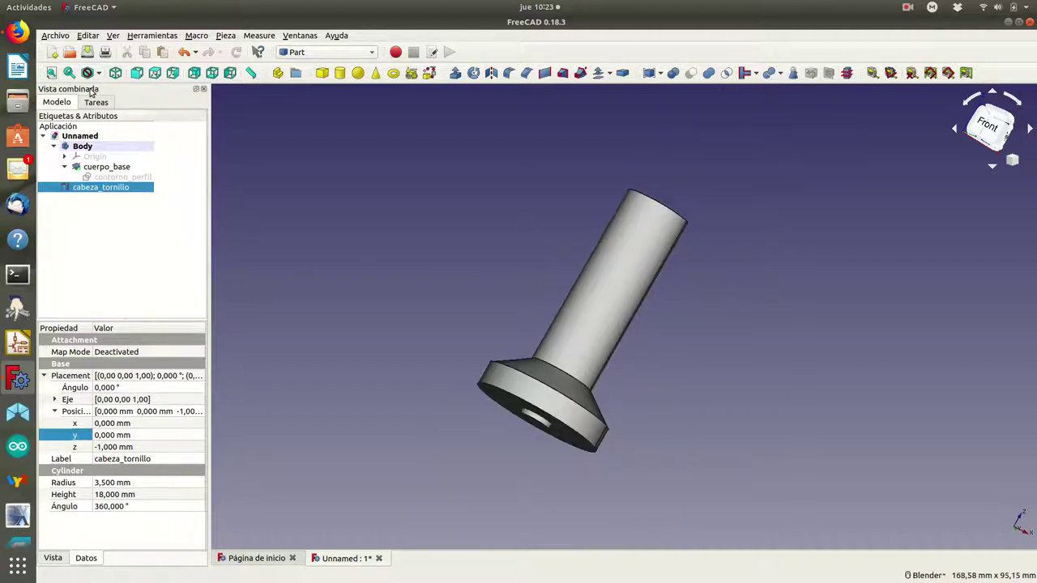
click(102, 170)
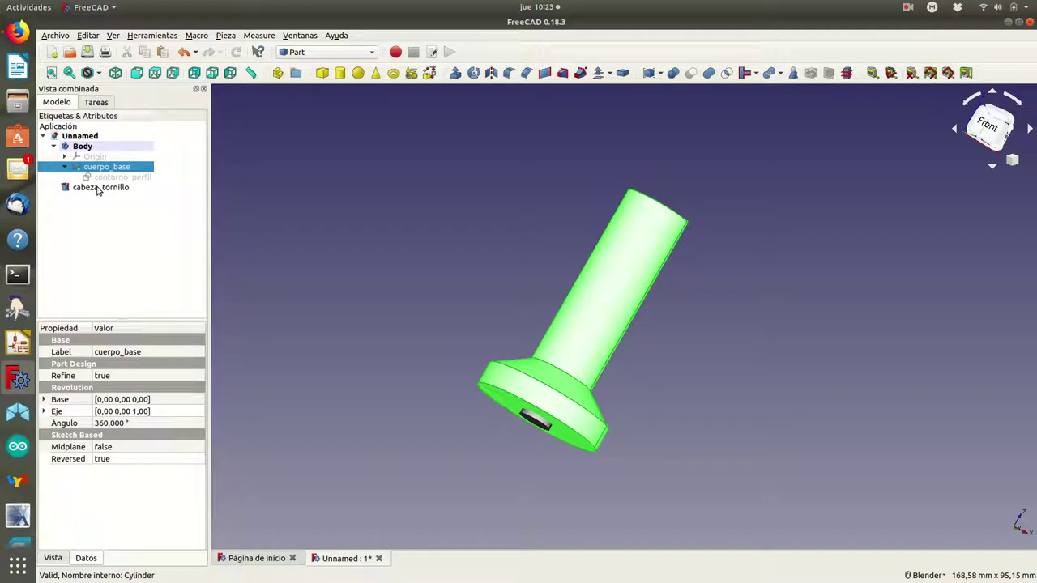
Cut cabeza_tornillo from cuerpo_base and orbit to see the underside
ctrl+click(97, 188)
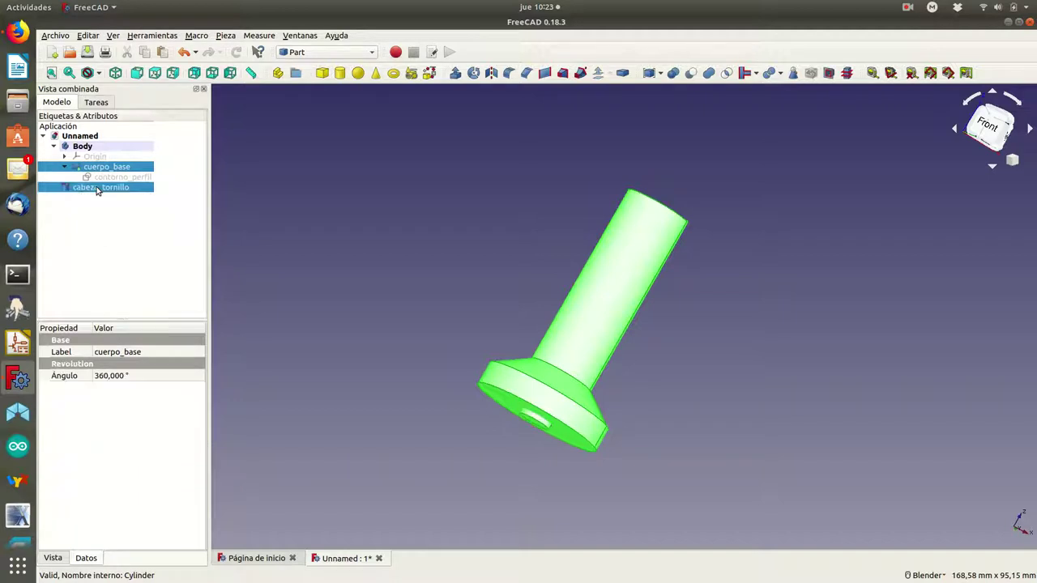
click(692, 74)
mouse_move(470, 285)
middle_down()
mouse_move(588, 201)
mouse_move(672, 213)
mouse_move(688, 192)
mouse_move(635, 206)
mouse_move(694, 210)
mouse_move(697, 192)
mouse_move(629, 208)
mouse_move(576, 246)
mouse_move(551, 303)
mouse_move(524, 299)
mouse_move(511, 311)
middle_up()
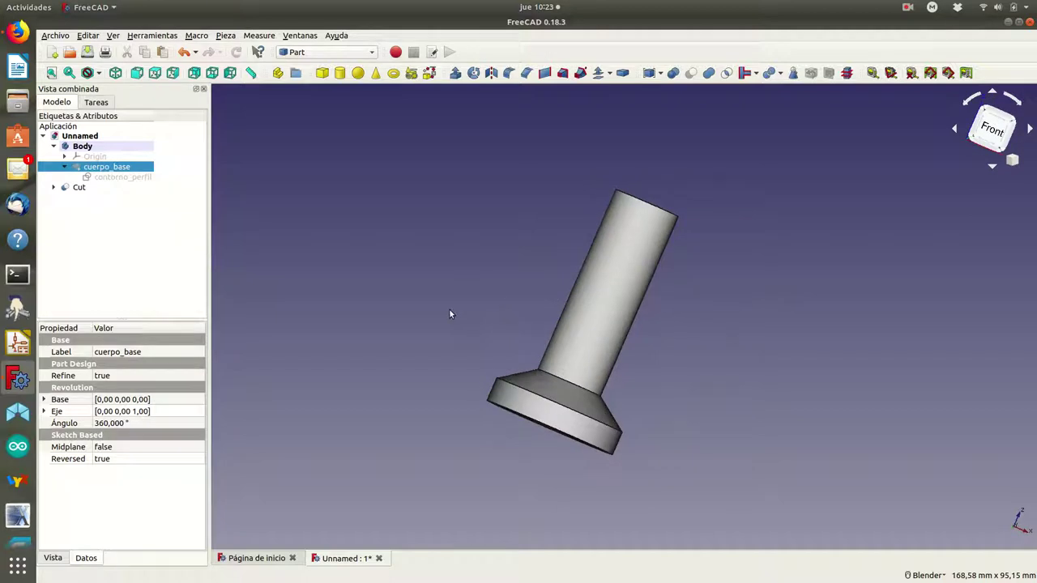
Add a new cylinder and orbit to face the flange and its hole
click(341, 75)
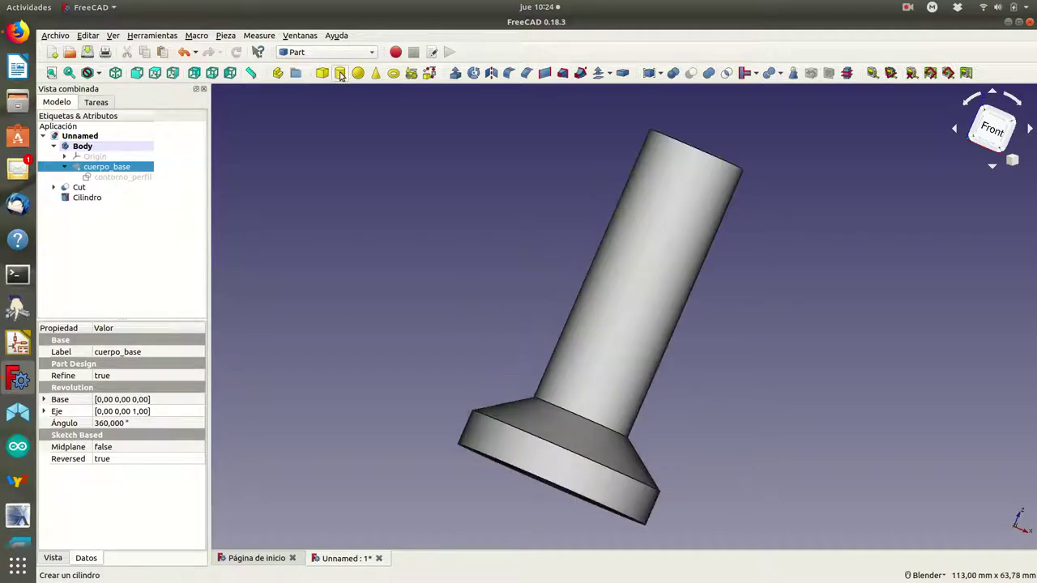
mouse_move(490, 289)
middle_down()
mouse_move(593, 212)
mouse_move(701, 220)
mouse_move(559, 234)
middle_up()
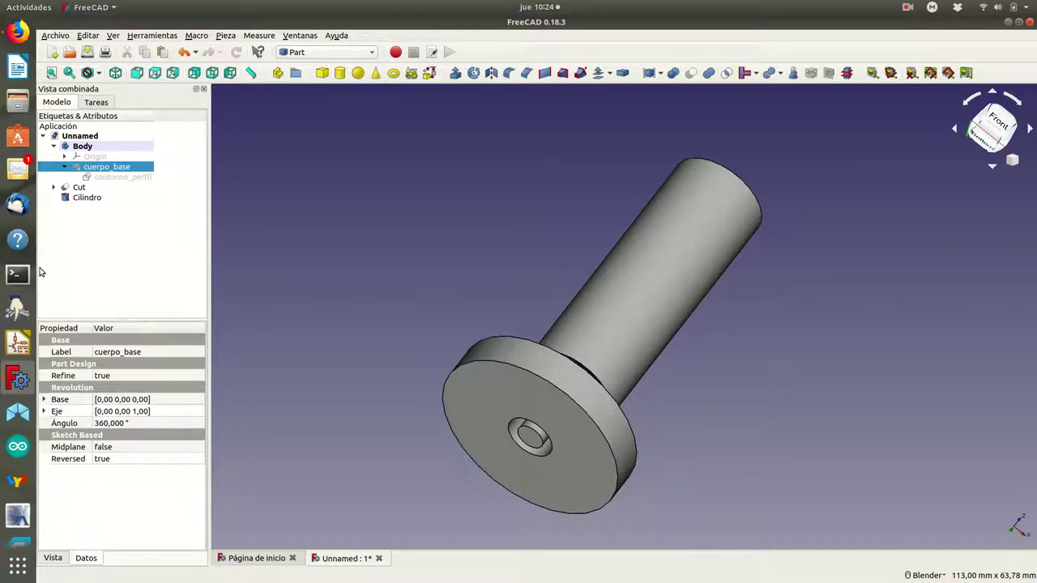
click(87, 200)
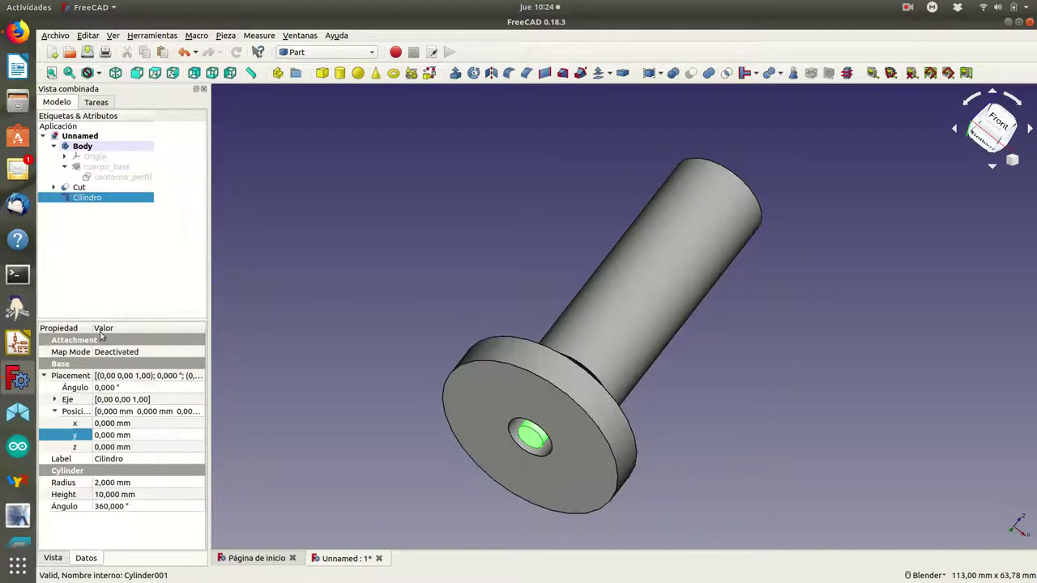
Rename the Cut object to corte1
click(81, 188)
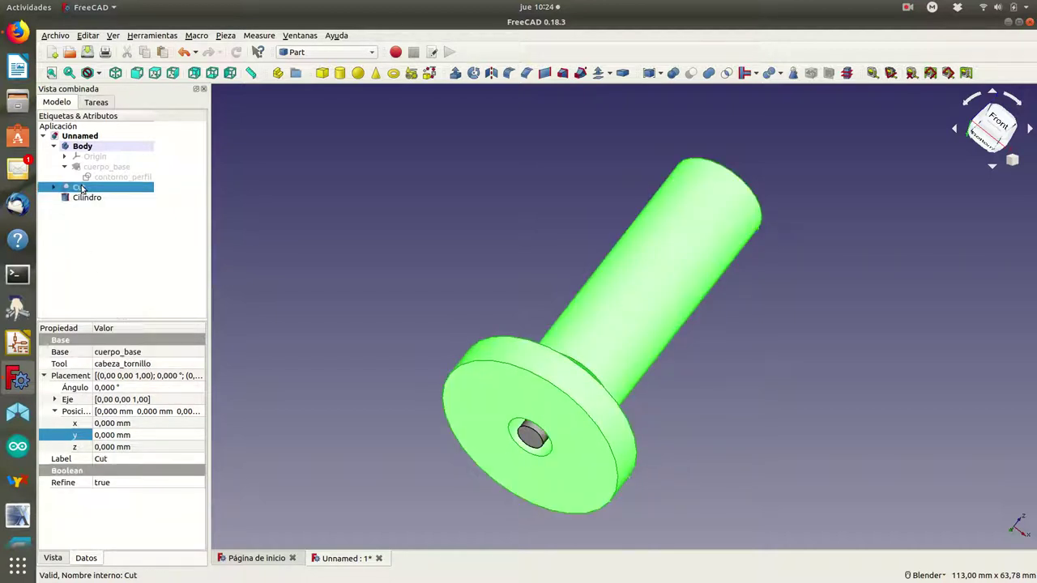
right_click(81, 188)
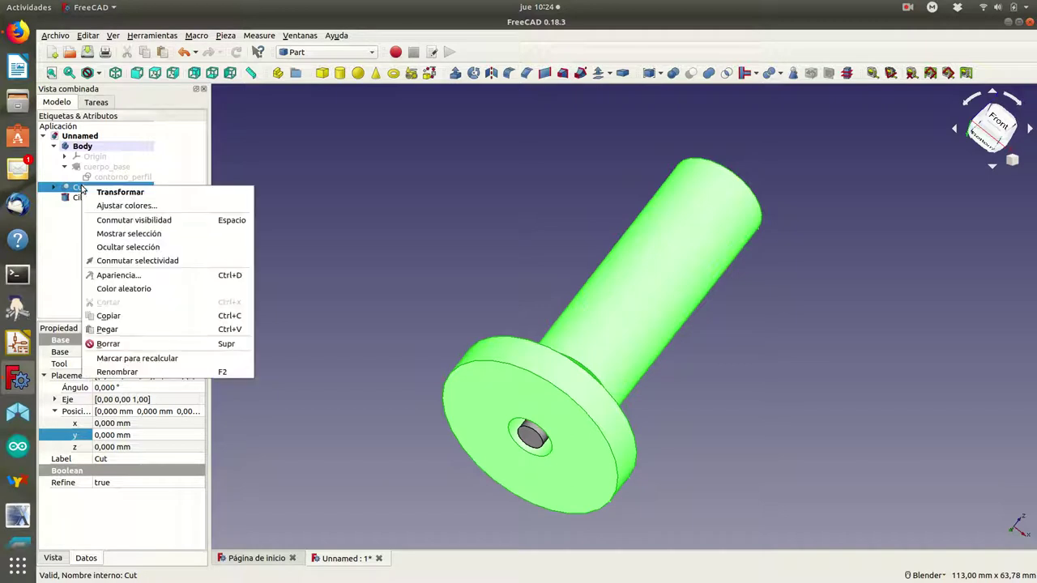
click(119, 373)
text(corte1)
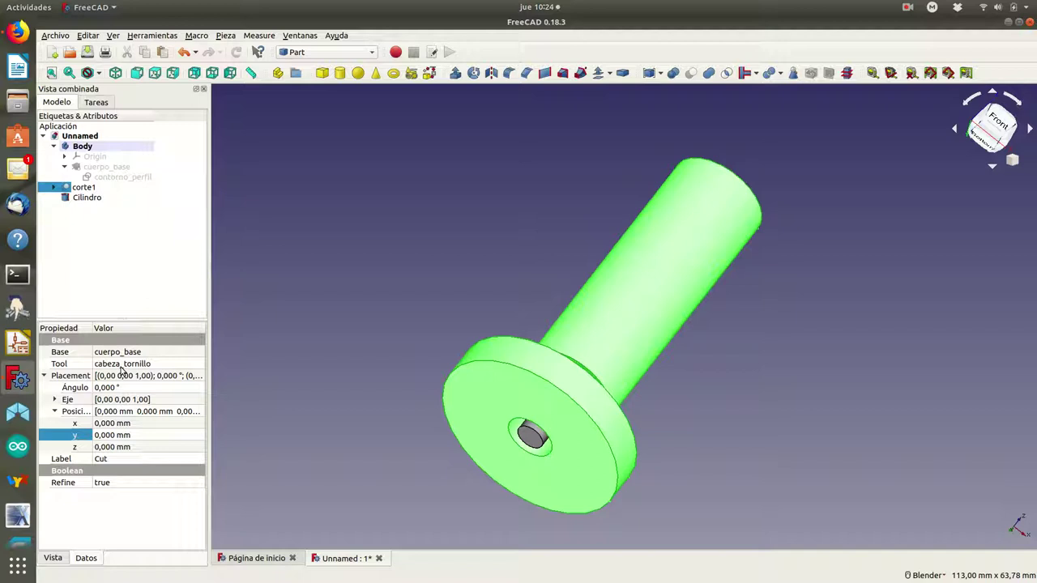
key(Return)
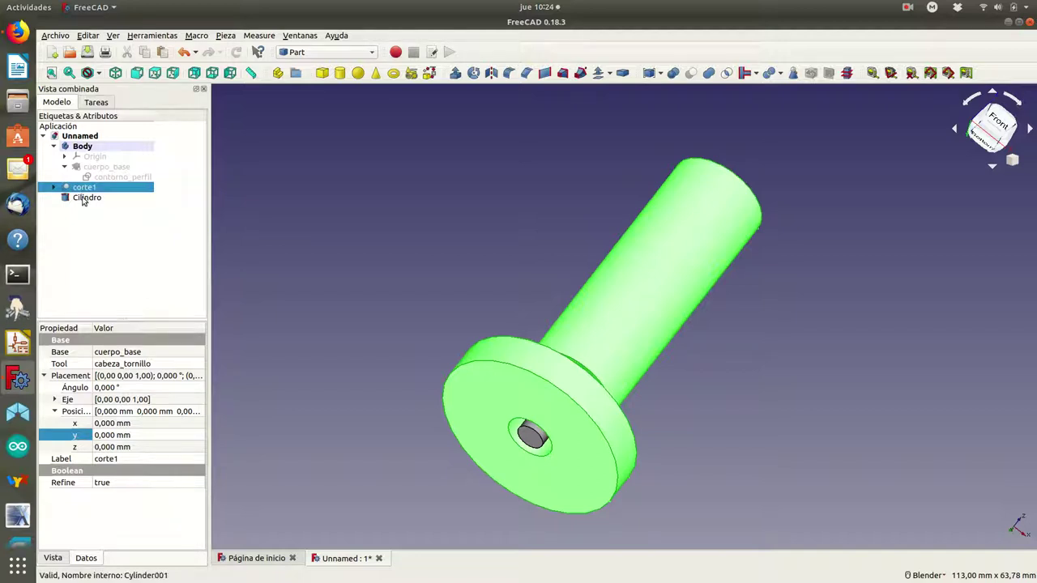
click(83, 198)
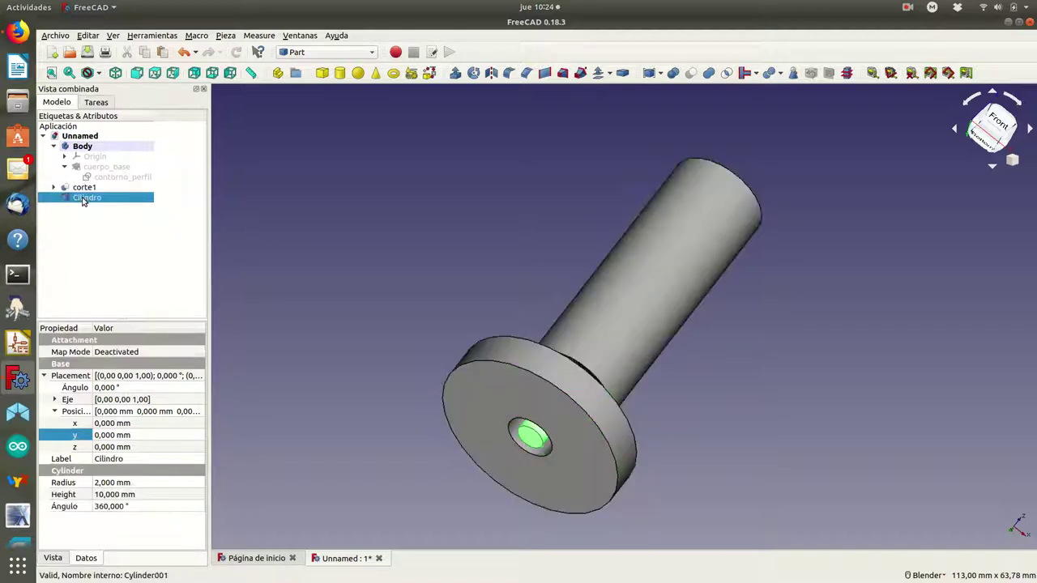
Resize Cilindro to a 1.6 mm radius and 51 mm height
click(111, 483)
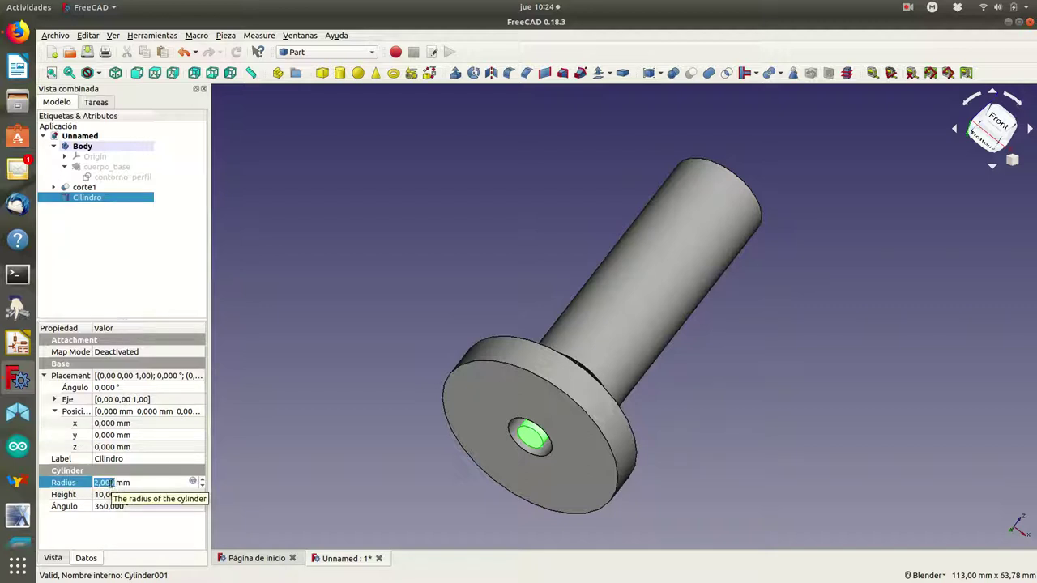
text(3,2)
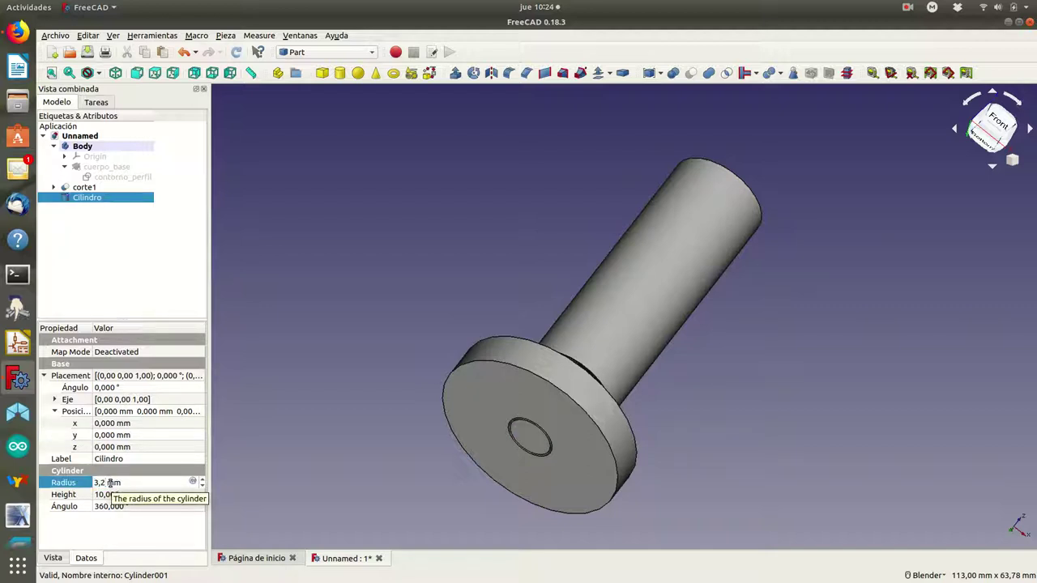
text(5)
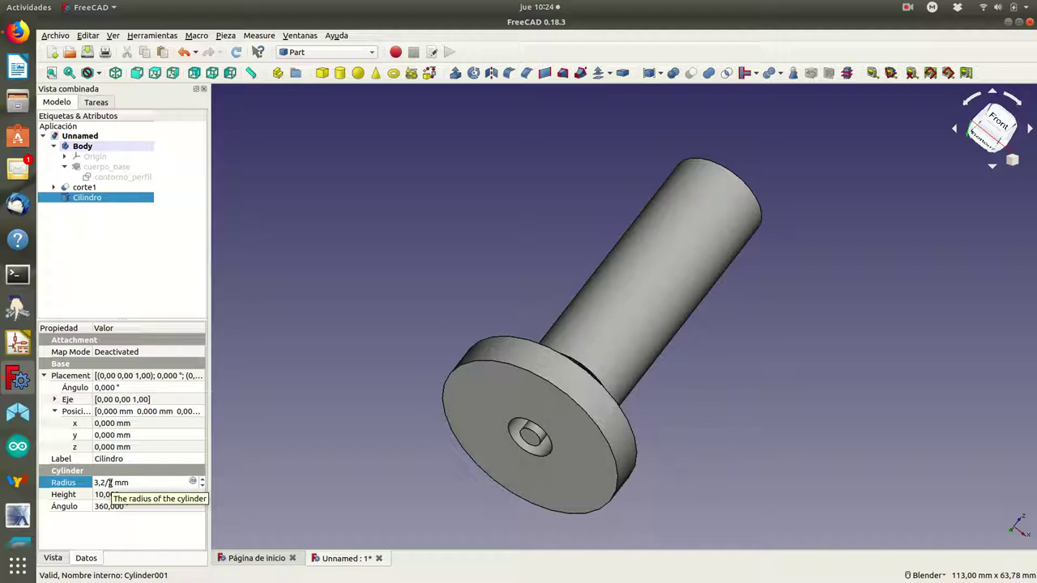
key(Return)
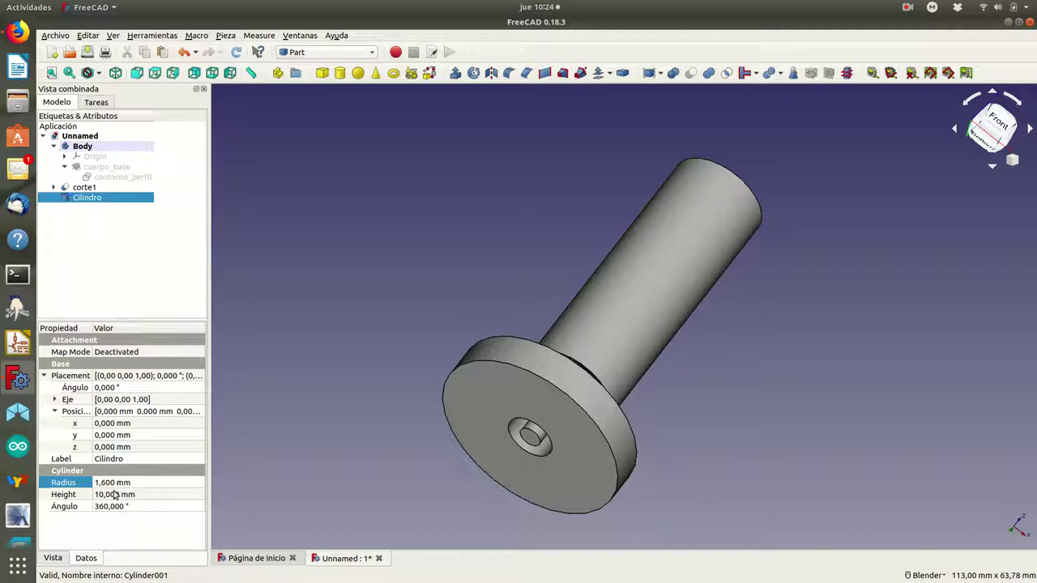
click(114, 493)
text(51)
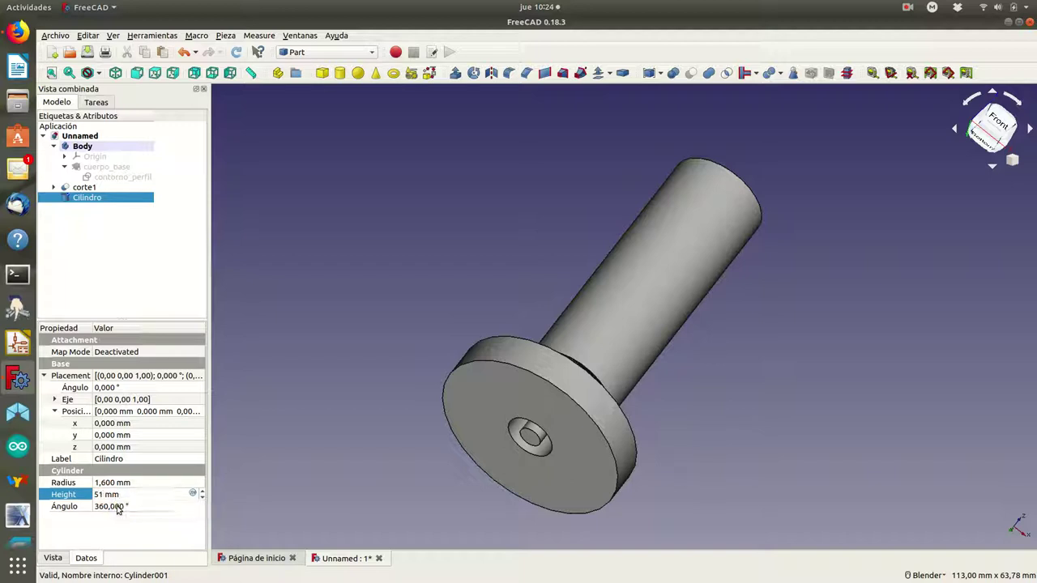
click(118, 507)
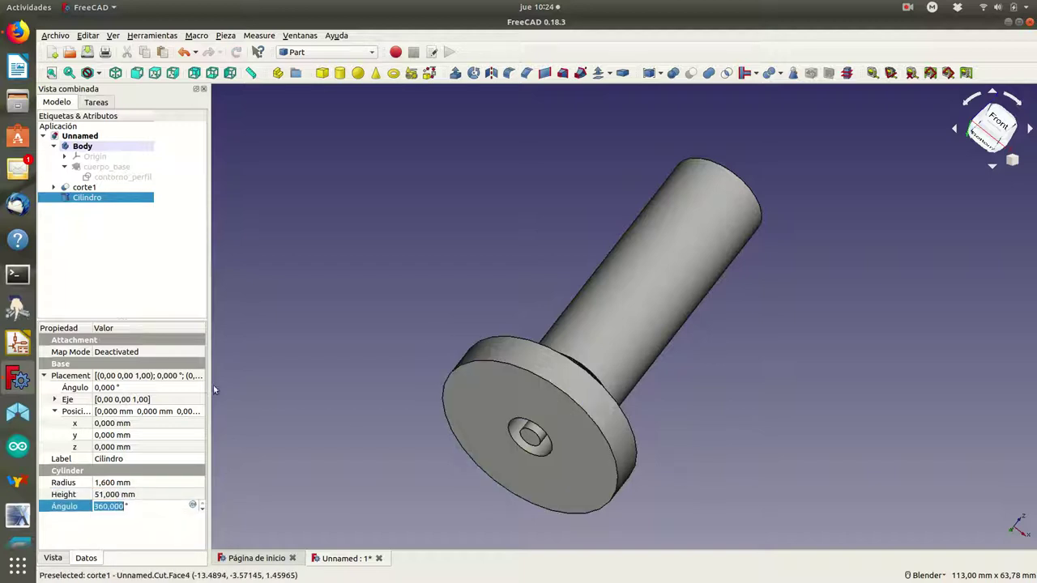
Check the cylinder's z and y position and orbit to inspect bottom and side
click(118, 447)
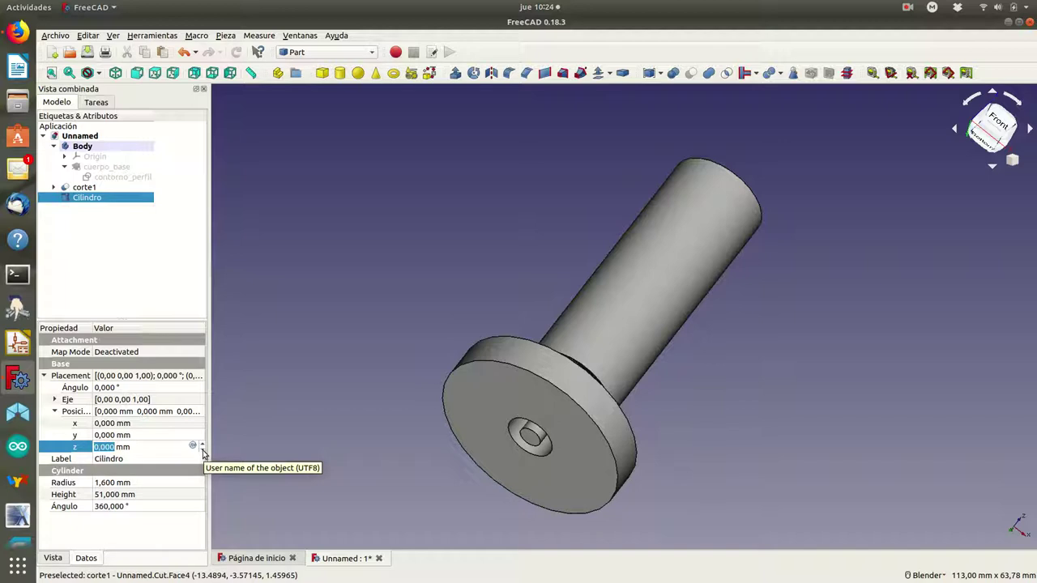
click(141, 434)
mouse_move(395, 449)
middle_down()
mouse_move(491, 381)
mouse_move(467, 394)
mouse_move(463, 374)
mouse_move(421, 357)
mouse_move(434, 379)
mouse_move(483, 391)
mouse_move(470, 405)
mouse_move(480, 380)
mouse_move(430, 357)
mouse_move(382, 364)
mouse_move(333, 398)
mouse_move(389, 526)
mouse_move(456, 538)
mouse_move(458, 569)
mouse_move(408, 356)
middle_up()
mouse_move(455, 198)
middle_down()
mouse_move(475, 247)
mouse_move(472, 216)
mouse_move(486, 201)
mouse_move(583, 192)
mouse_move(559, 195)
middle_up()
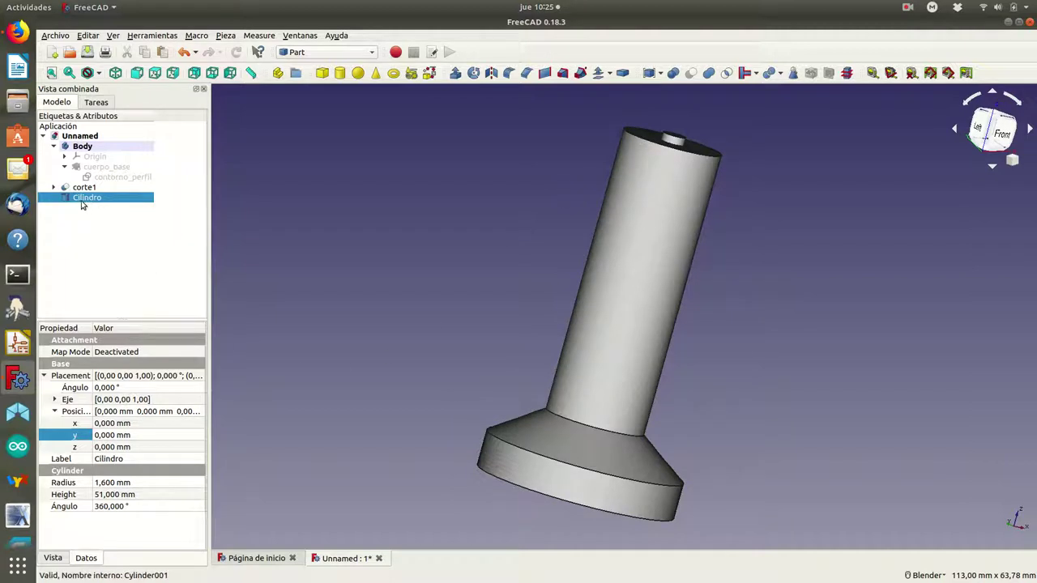
Rename the thin Cilindro to tornillo_M3
click(85, 192)
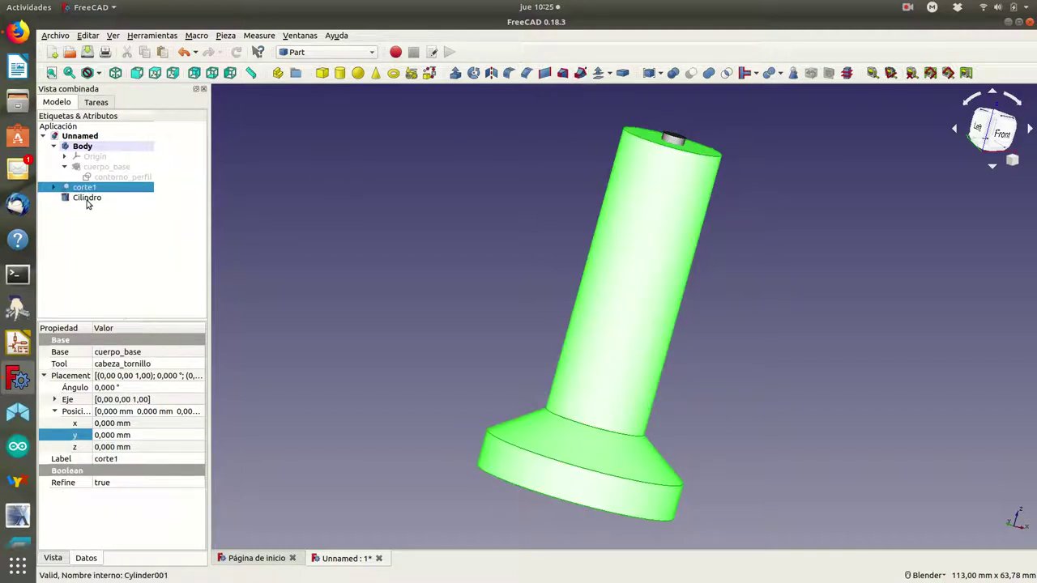
click(87, 199)
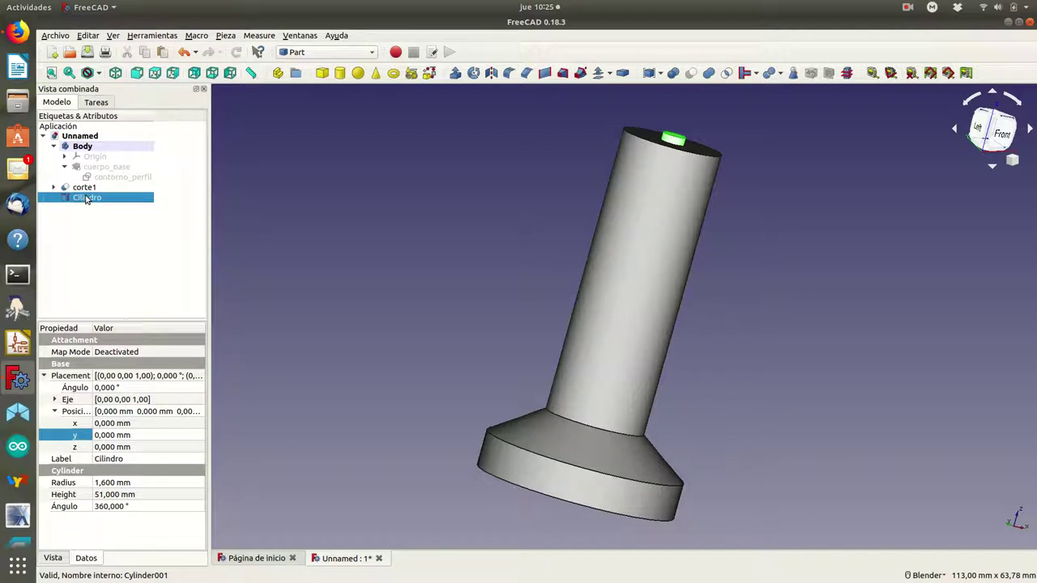
right_click(86, 200)
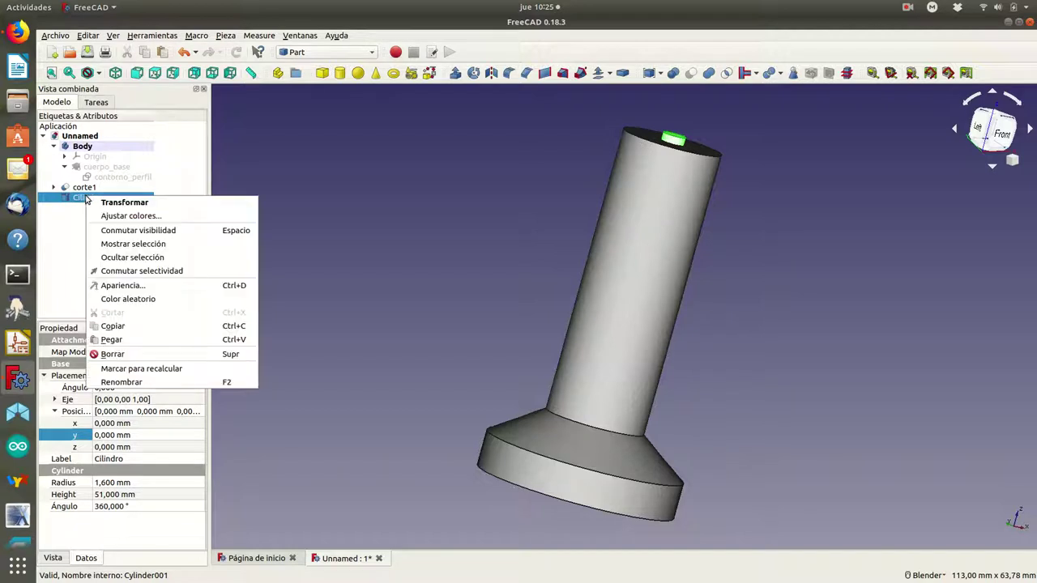
click(137, 381)
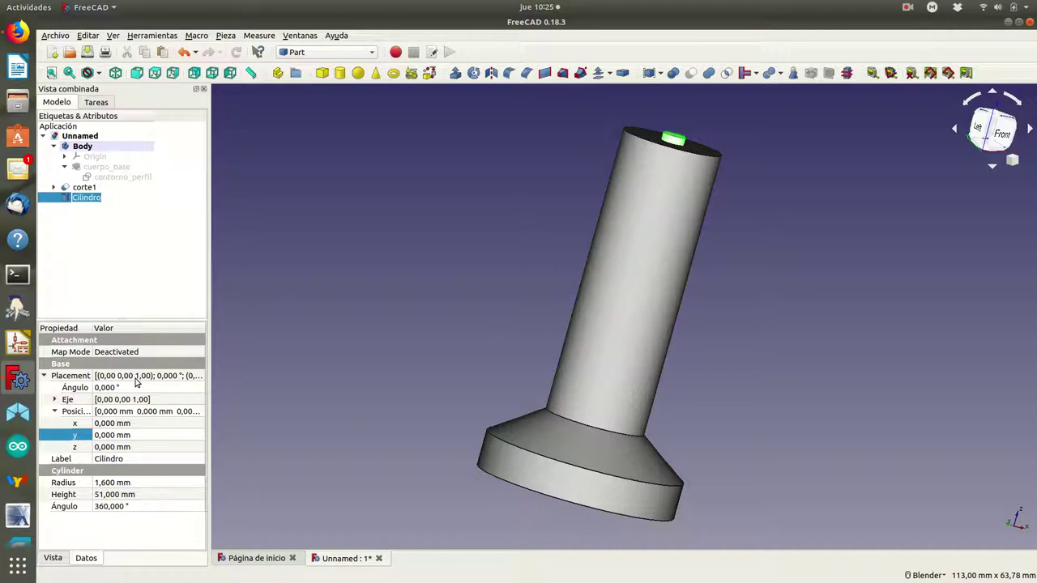
text(tornillo_M3)
key(Return)
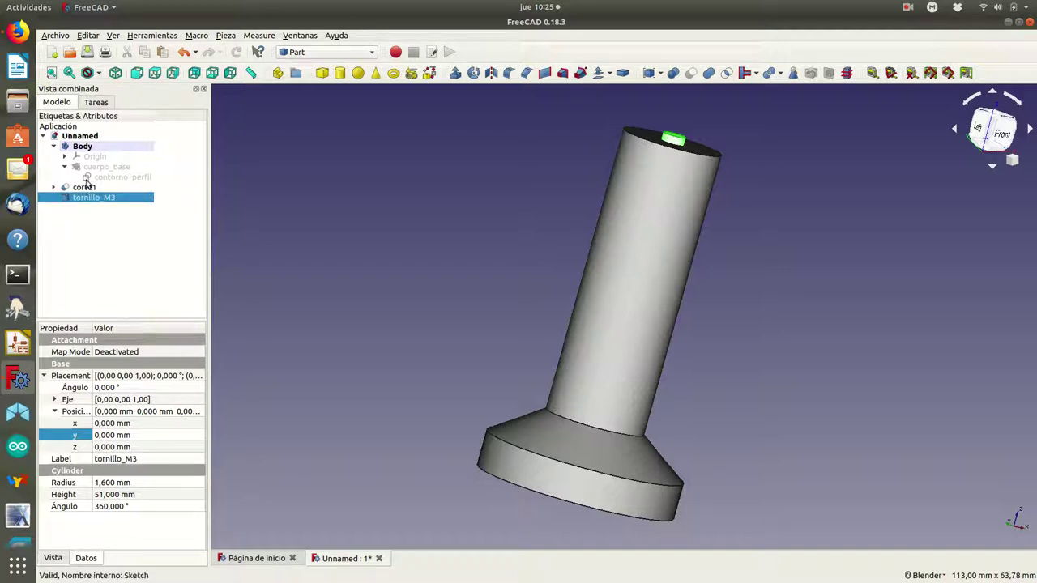
click(84, 188)
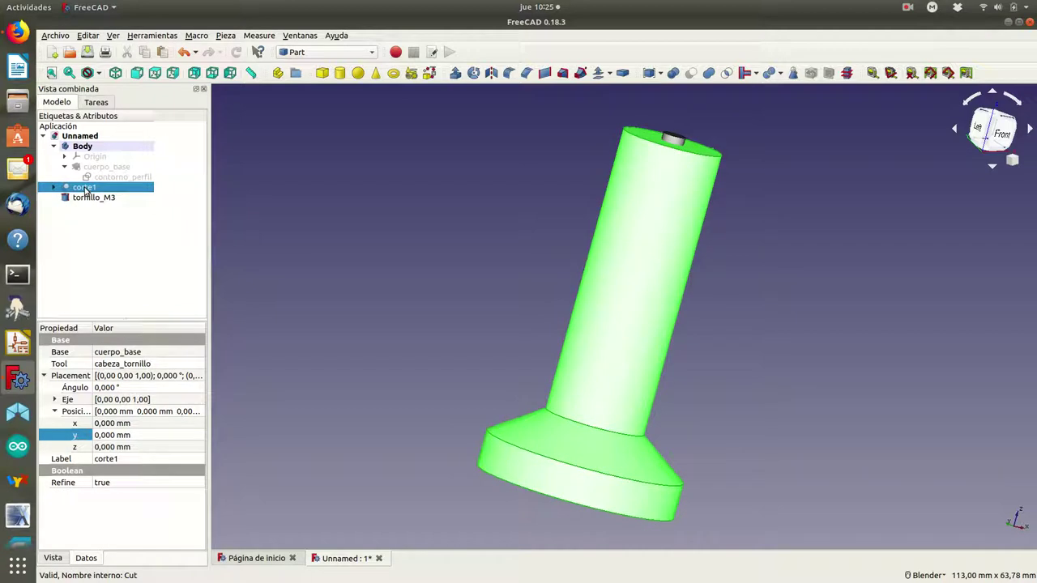
Cut tornillo_M3 from corte1 to bore the M3 hole, and orbit to view the bottom
ctrl+click(95, 199)
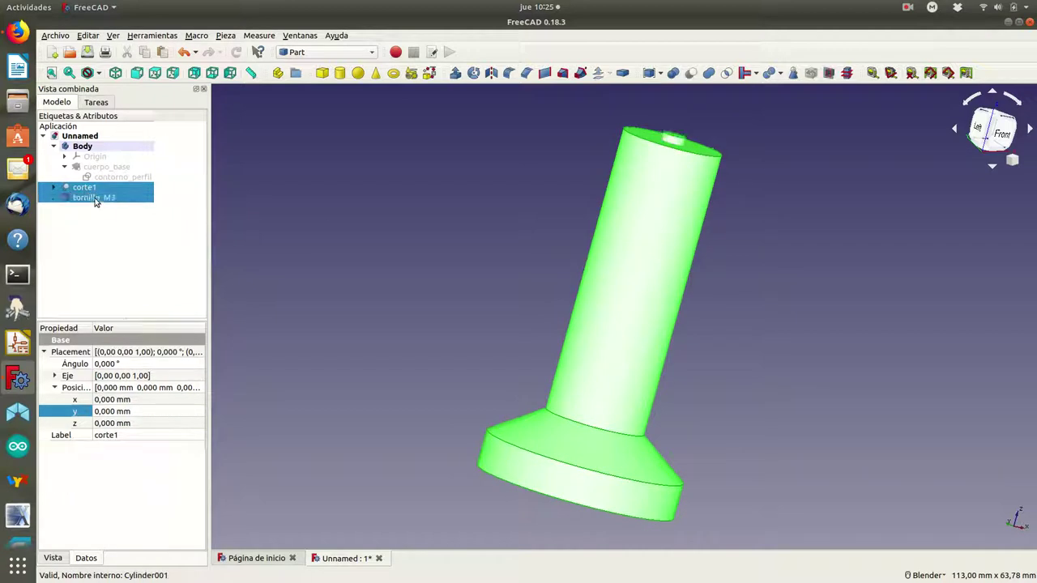
click(690, 74)
mouse_move(505, 281)
middle_down()
mouse_move(550, 245)
mouse_move(766, 186)
mouse_move(769, 175)
mouse_move(742, 202)
mouse_move(555, 234)
mouse_move(592, 326)
mouse_move(537, 294)
mouse_move(558, 284)
middle_up()
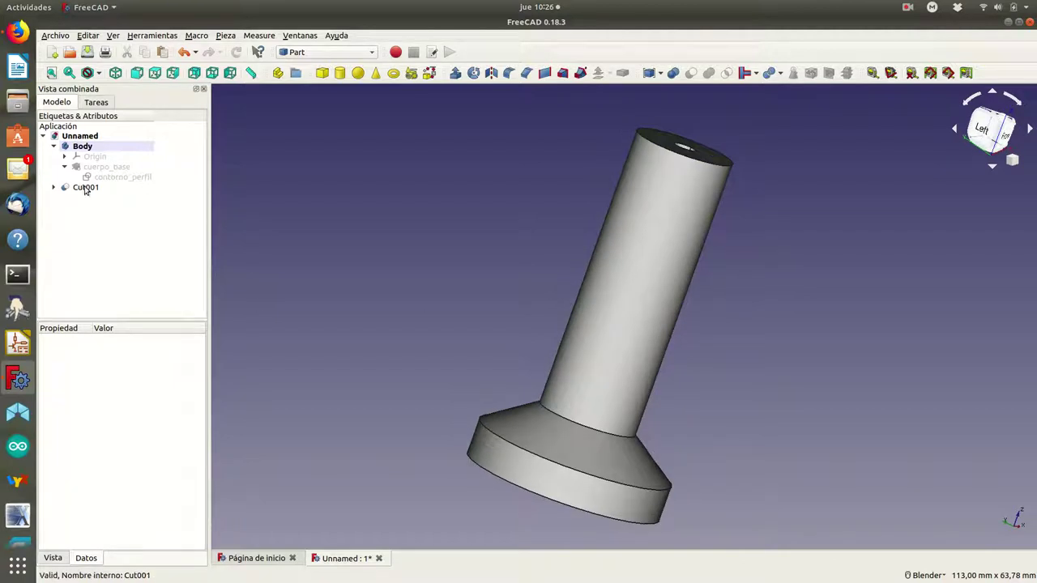
Rename Cut001 to corte2 and clear the selection
click(85, 188)
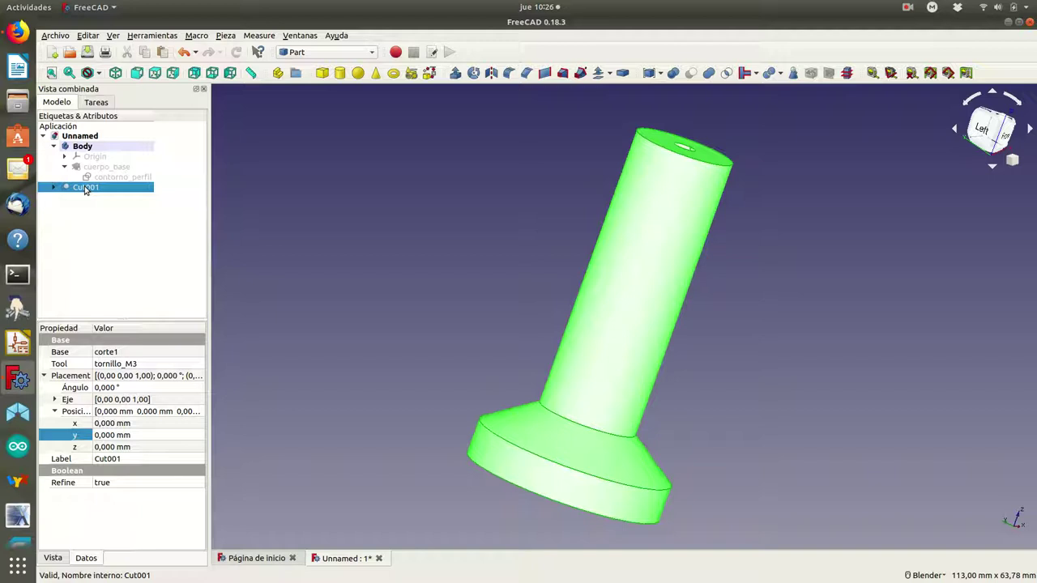
right_click(85, 189)
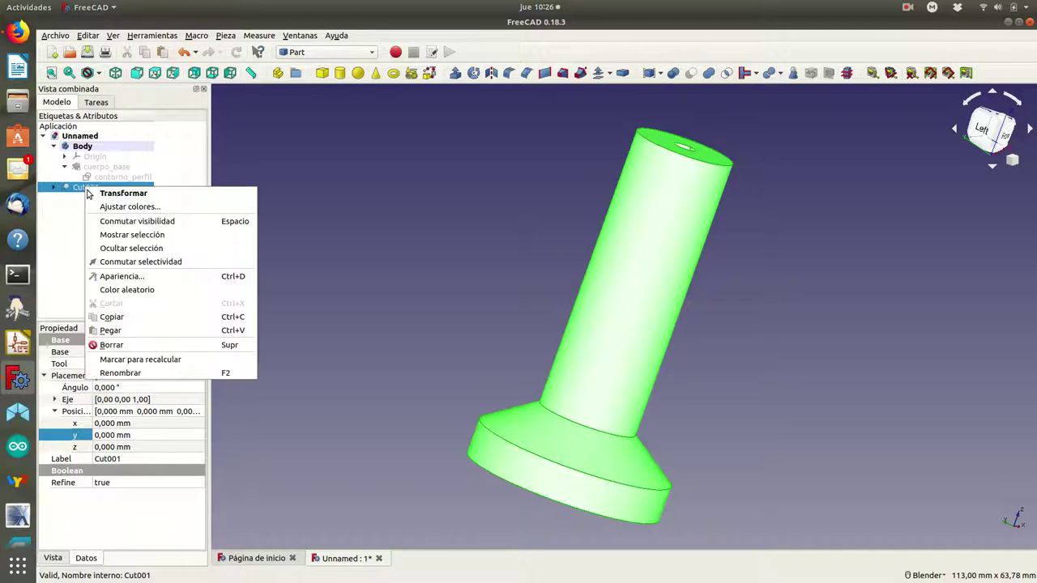
click(128, 374)
text(corte2)
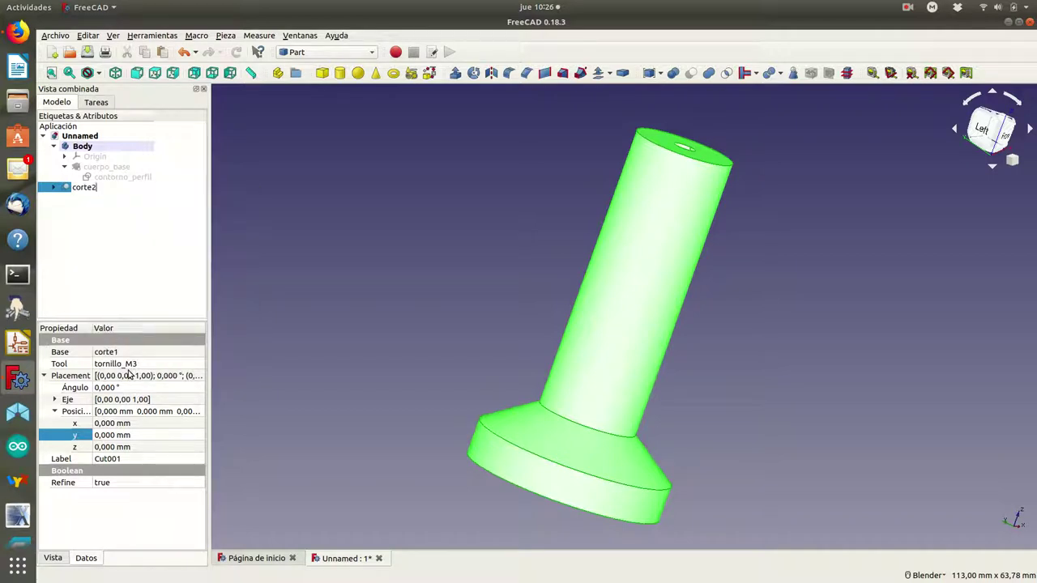
key(Return)
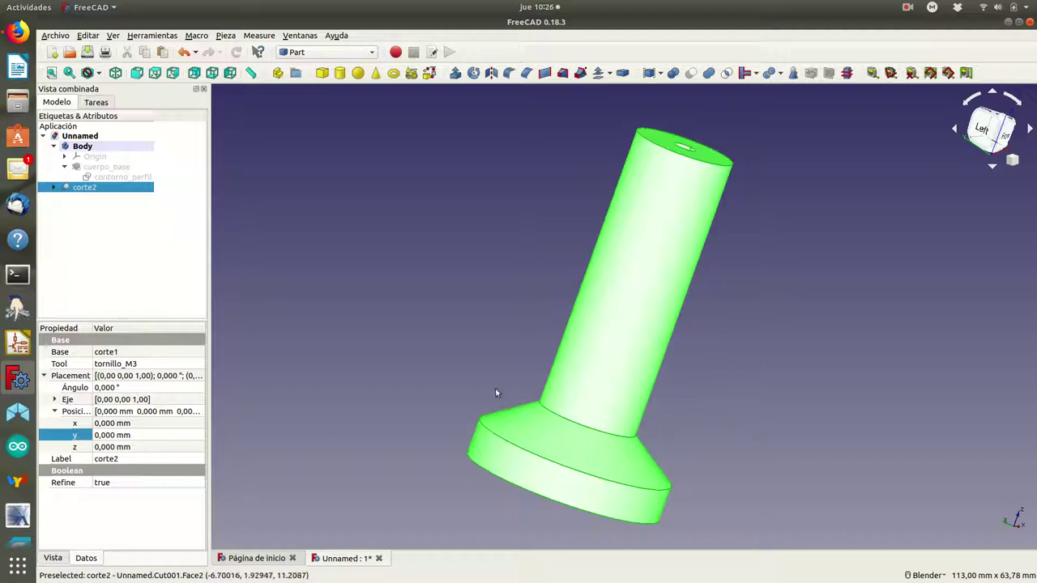
click(487, 341)
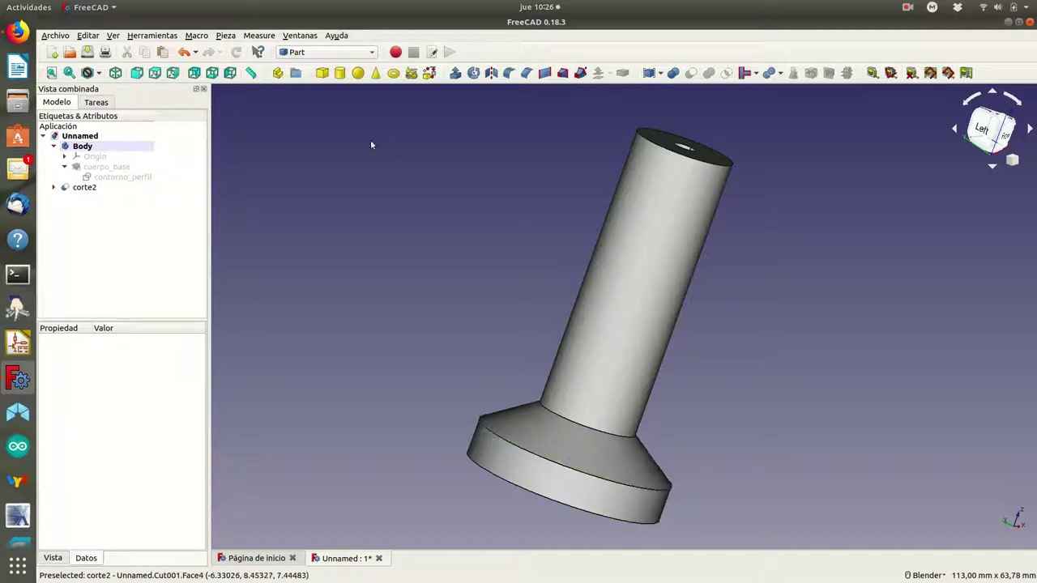
Add a new cylinder named muesca
click(341, 74)
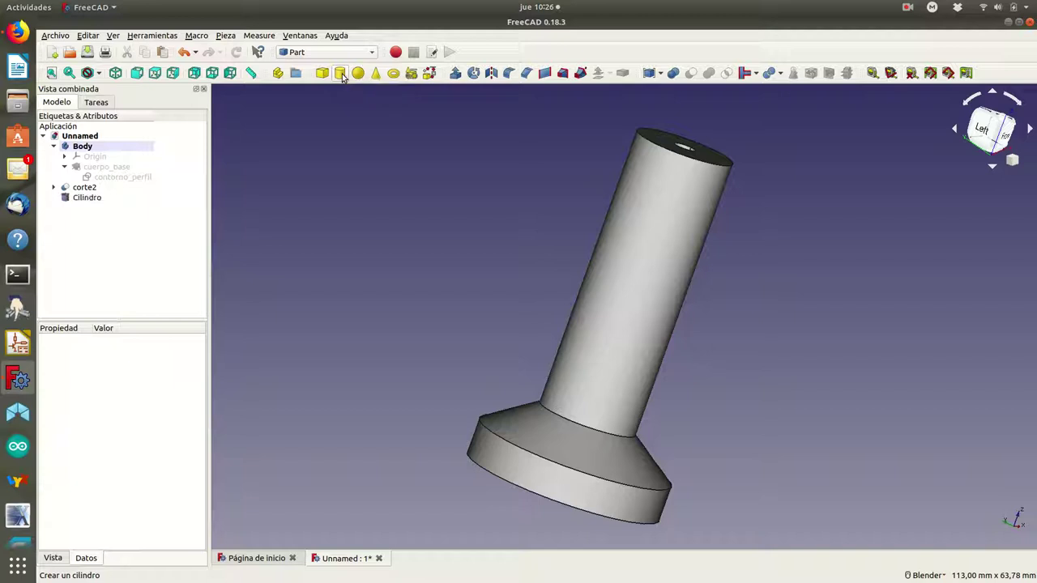
click(87, 198)
right_click(88, 199)
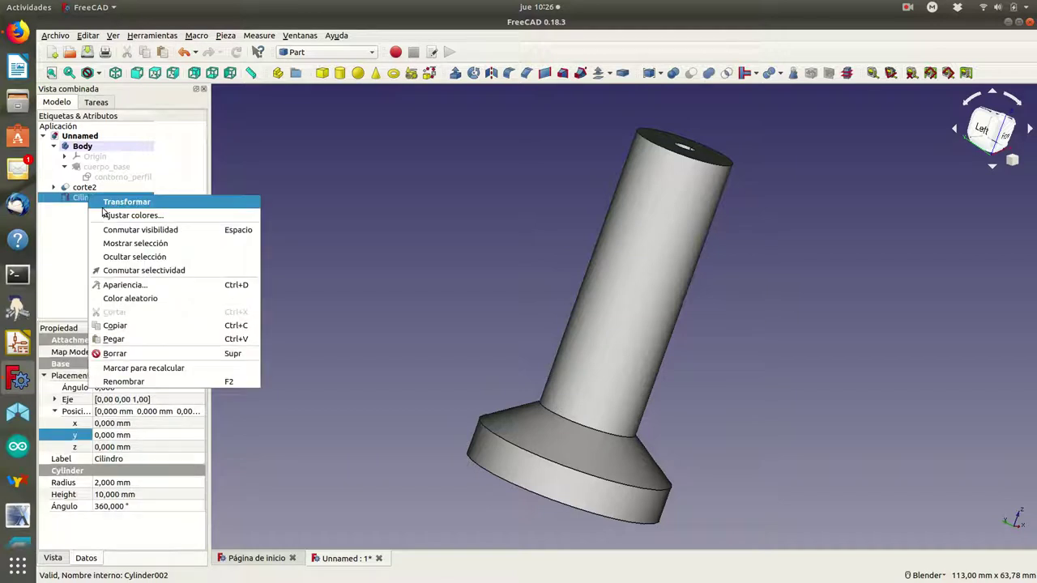
click(140, 381)
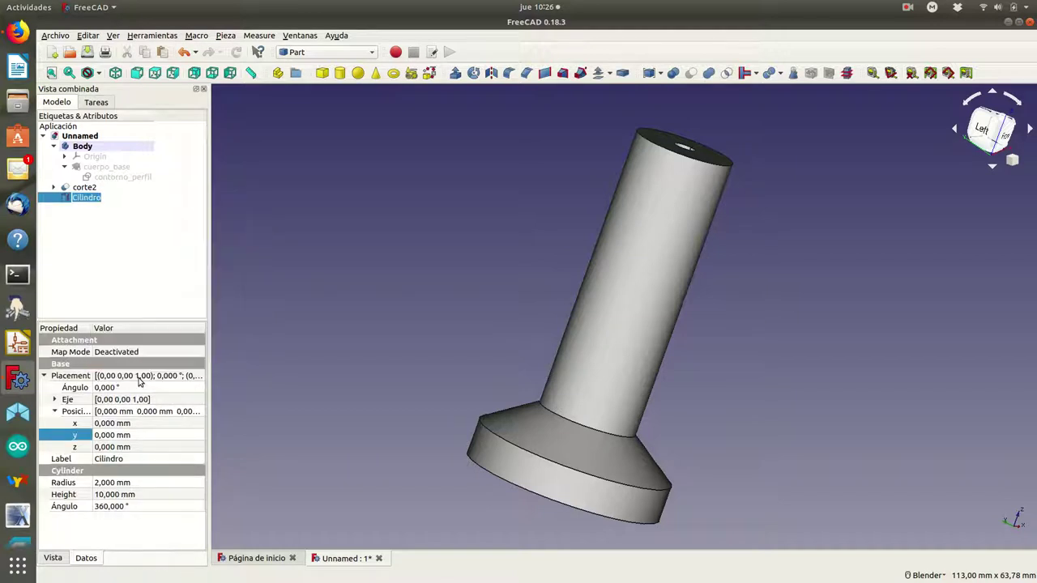
text(muesca)
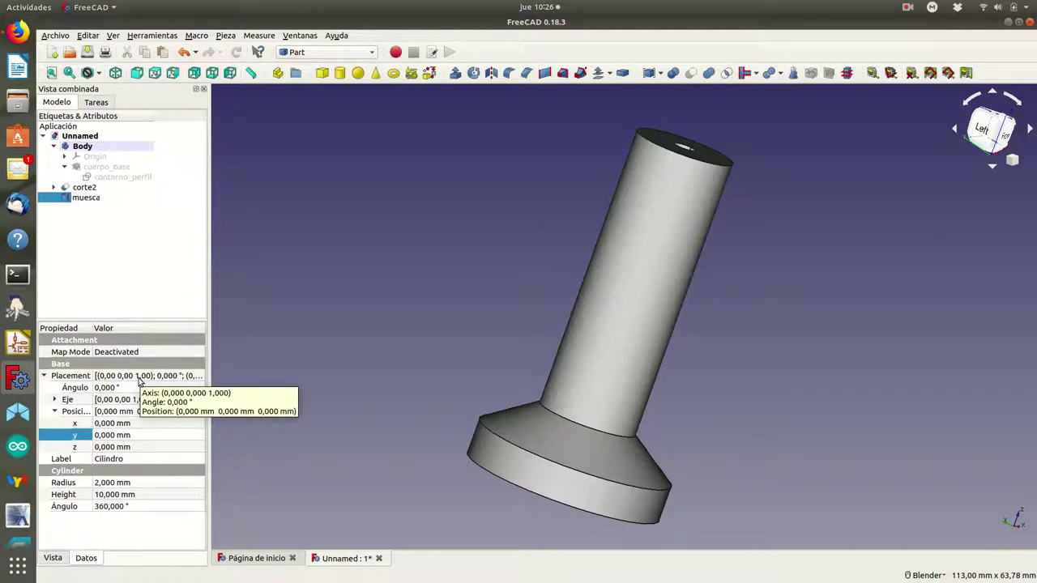
key(Return)
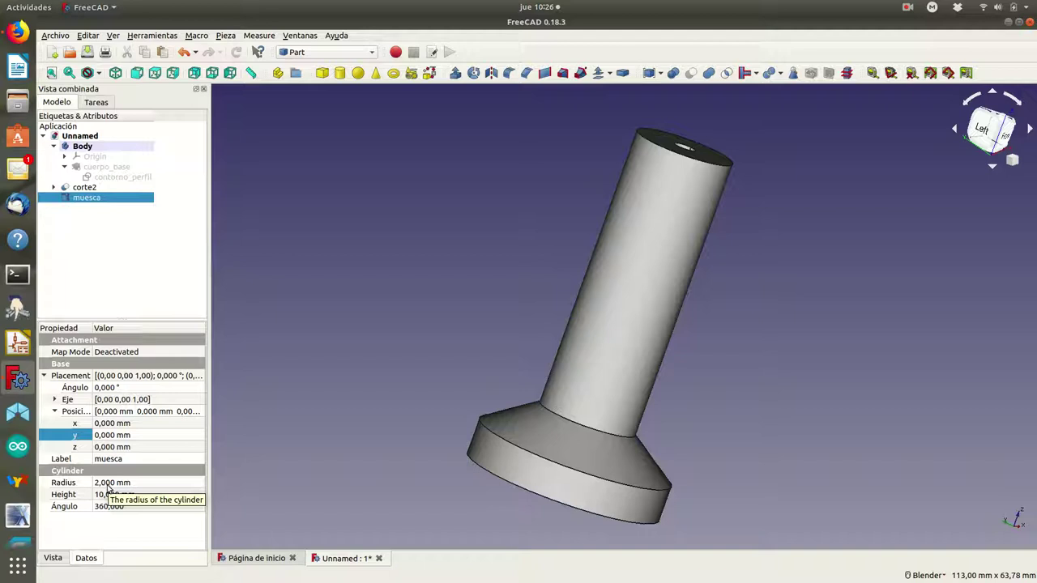
Set muesca's radius to 6 mm and its y position to -18 mm in top view
click(107, 484)
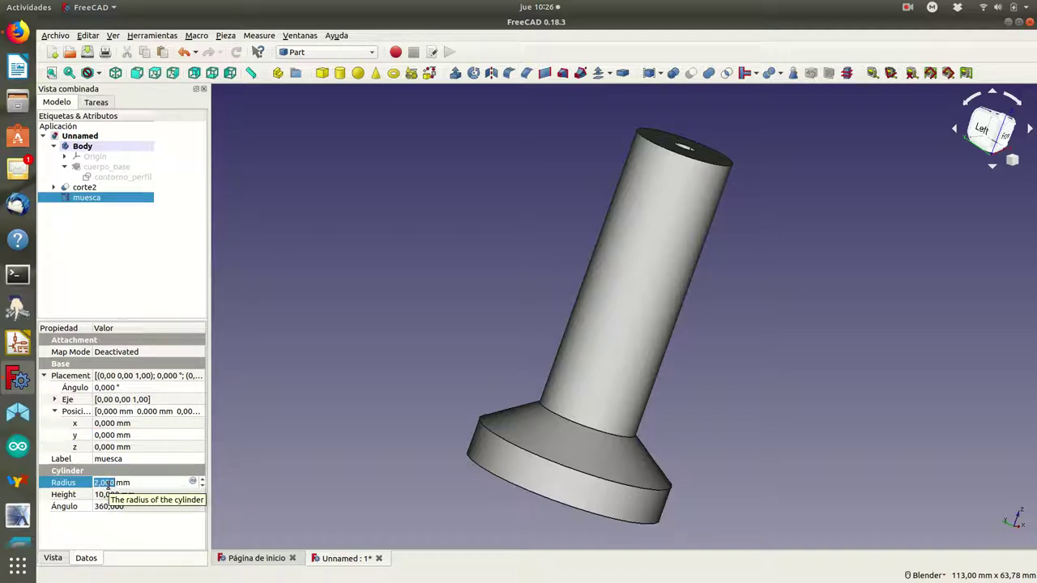
text(6)
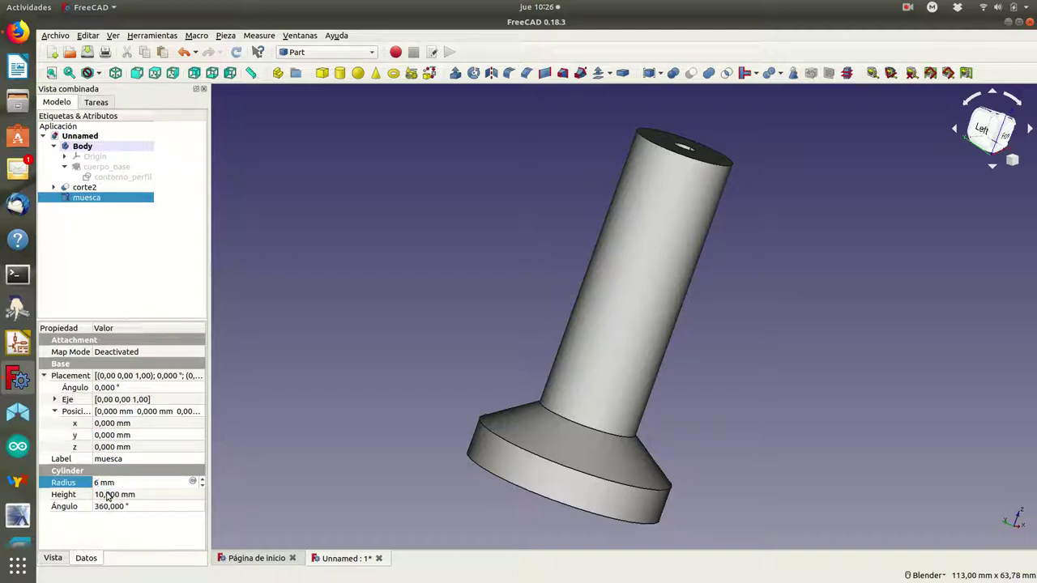
click(108, 494)
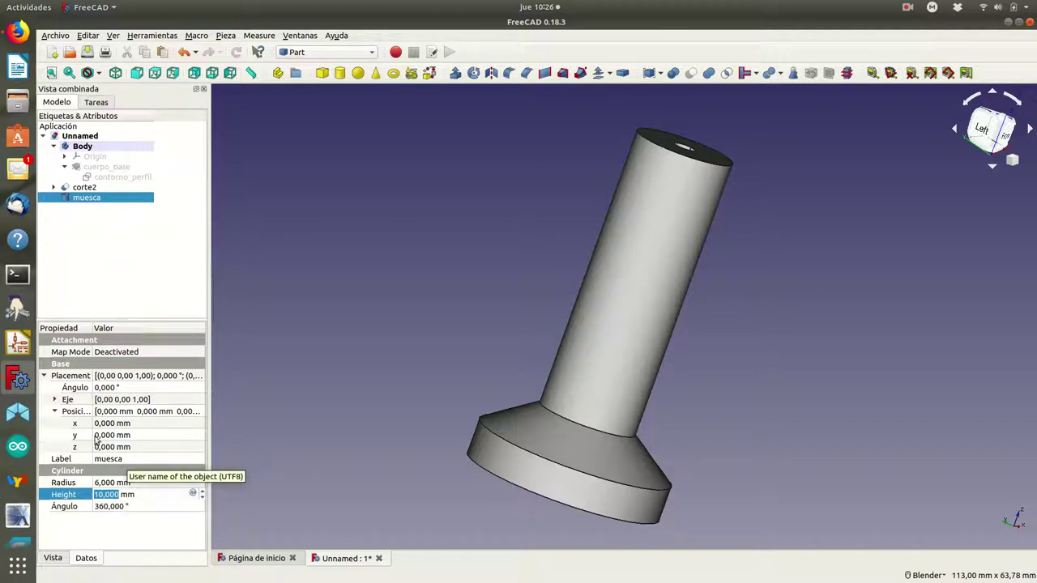
click(155, 73)
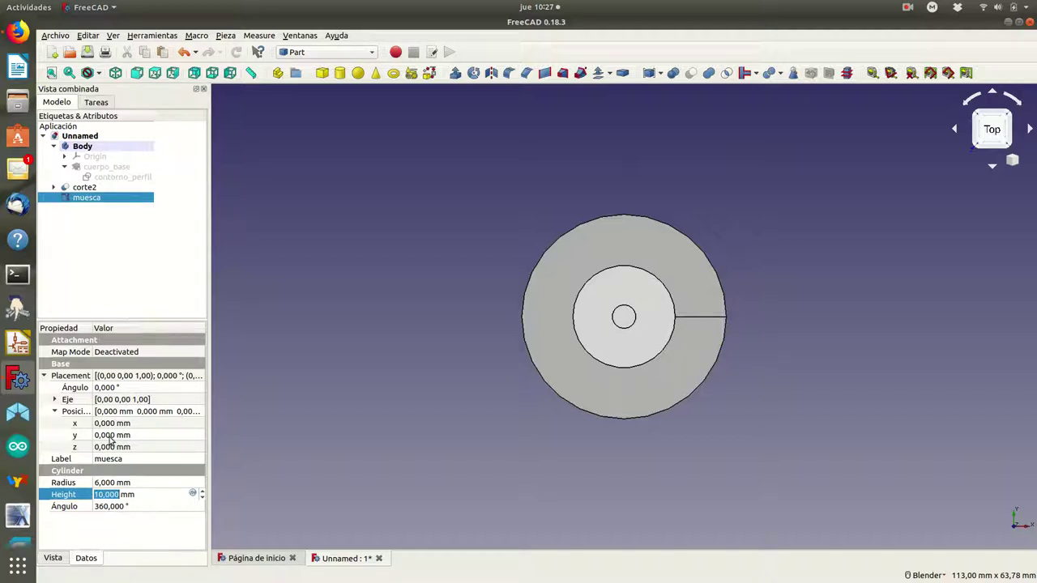
click(110, 436)
text(-18)
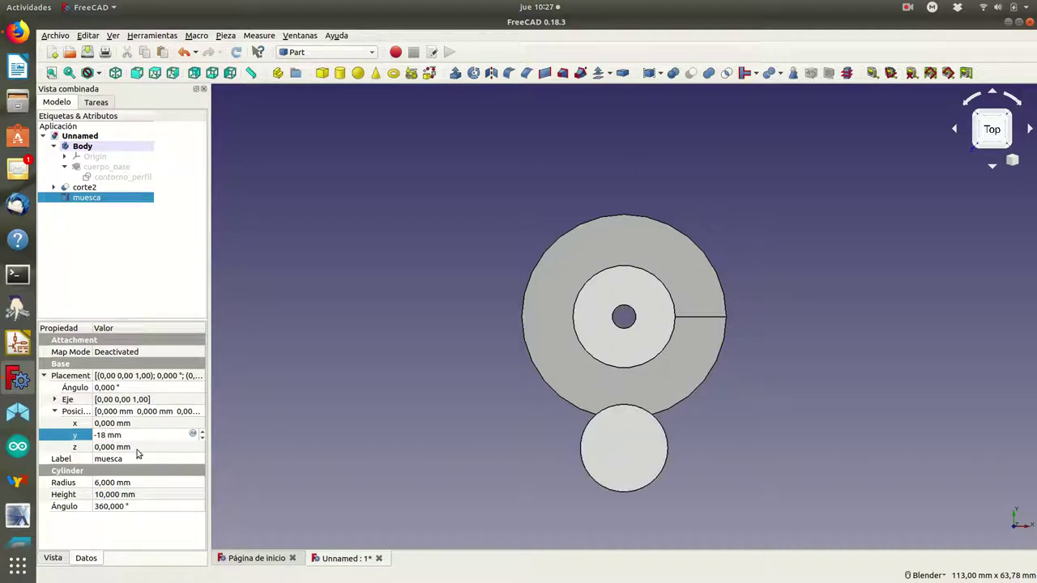
click(131, 447)
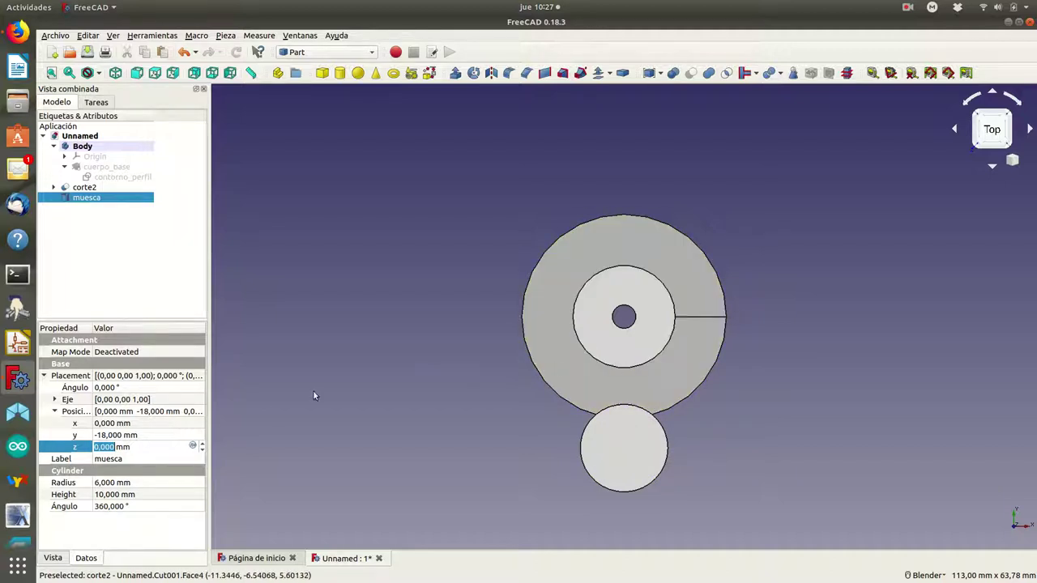
From the front view, lower muesca to z = -1 mm and orbit to check it
click(137, 73)
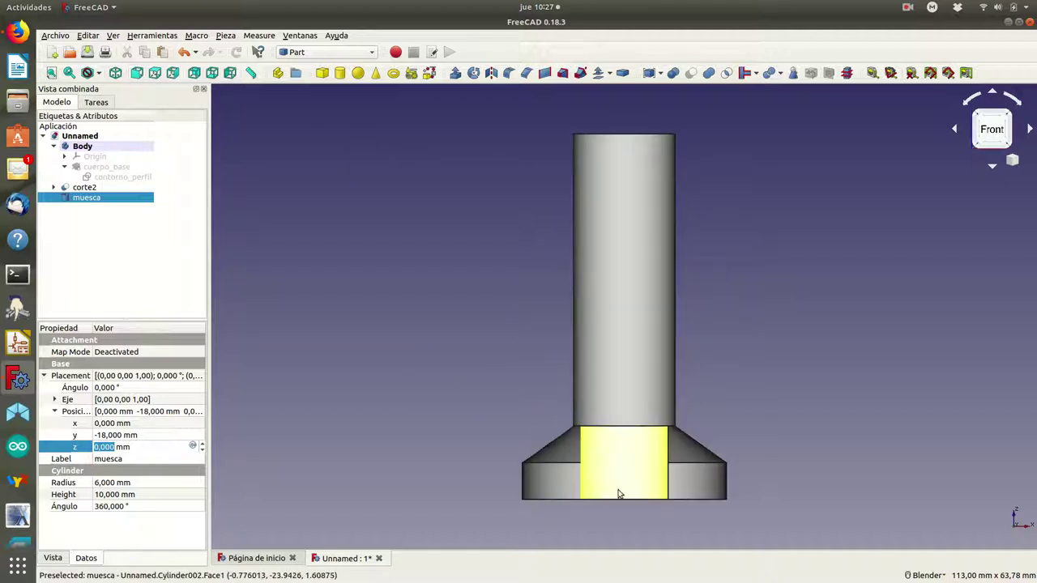
click(203, 454)
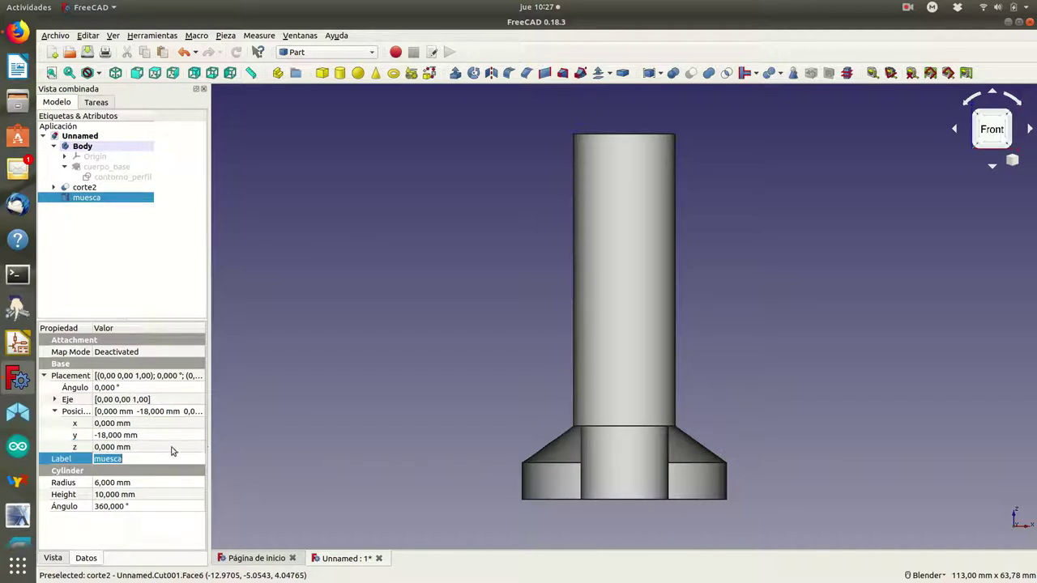
click(202, 448)
click(202, 450)
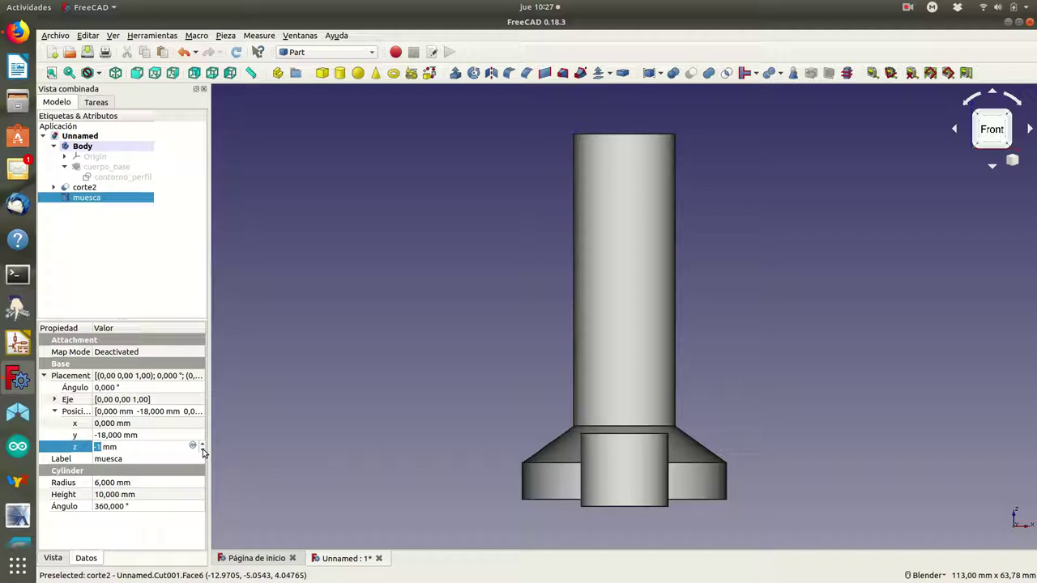
scroll(416, 362, up, 3)
mouse_move(416, 359)
middle_down()
mouse_move(504, 365)
mouse_move(690, 338)
mouse_move(591, 352)
mouse_move(631, 365)
mouse_move(638, 446)
mouse_move(477, 383)
middle_up()
scroll(476, 385, down, 2)
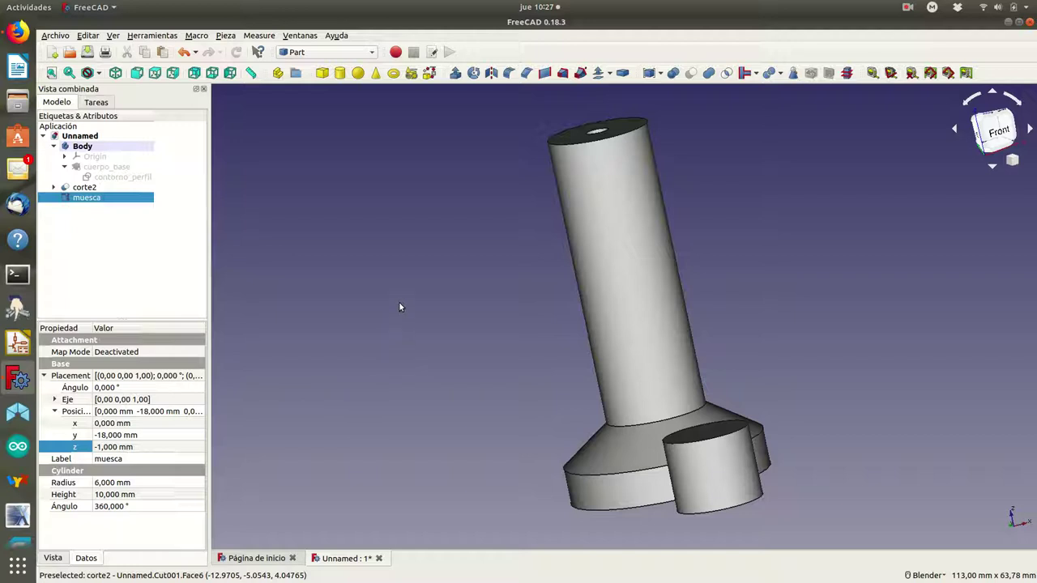
Switch to the Draft workbench and dock its extra modification tools vertically on the right
click(375, 57)
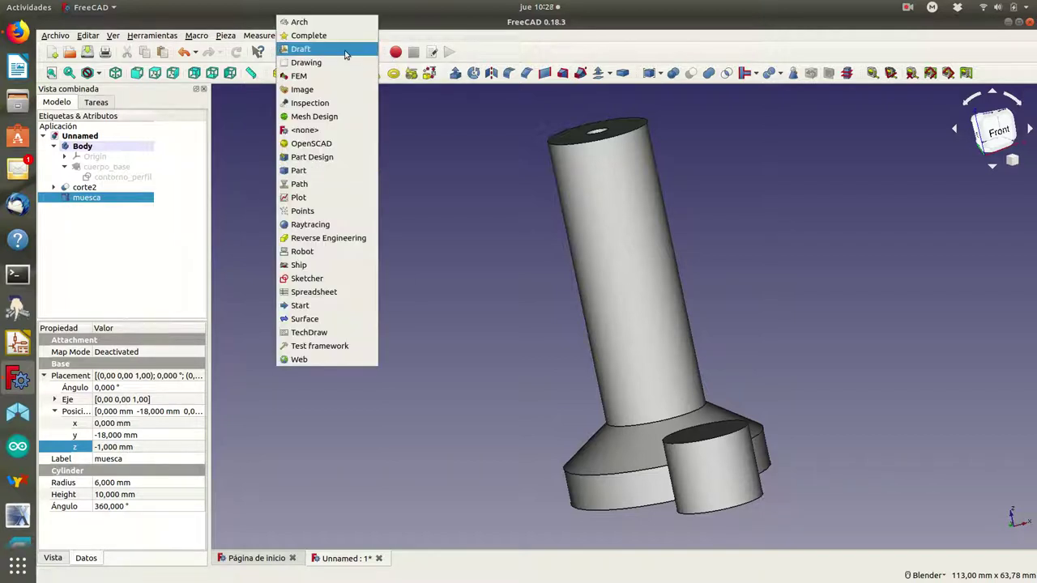
click(345, 48)
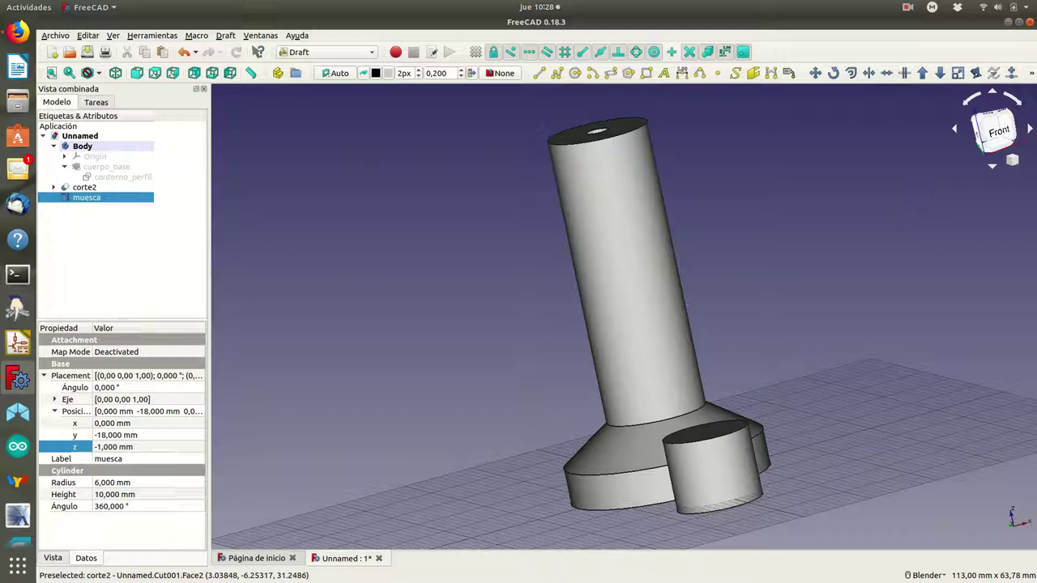
click(1031, 75)
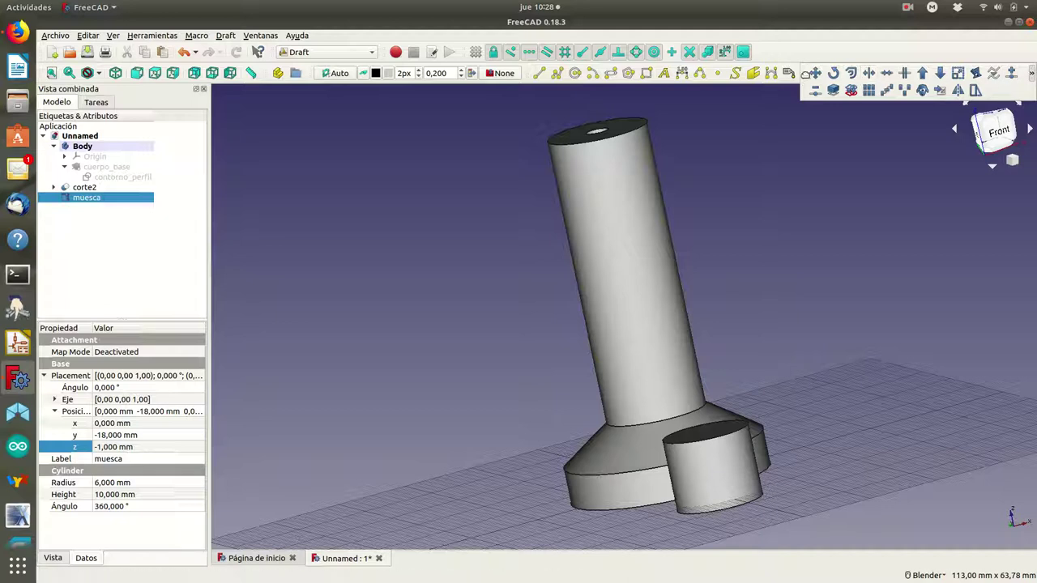
mouse_move(805, 73)
mouse_down()
mouse_move(1013, 168)
mouse_move(1027, 108)
mouse_up()
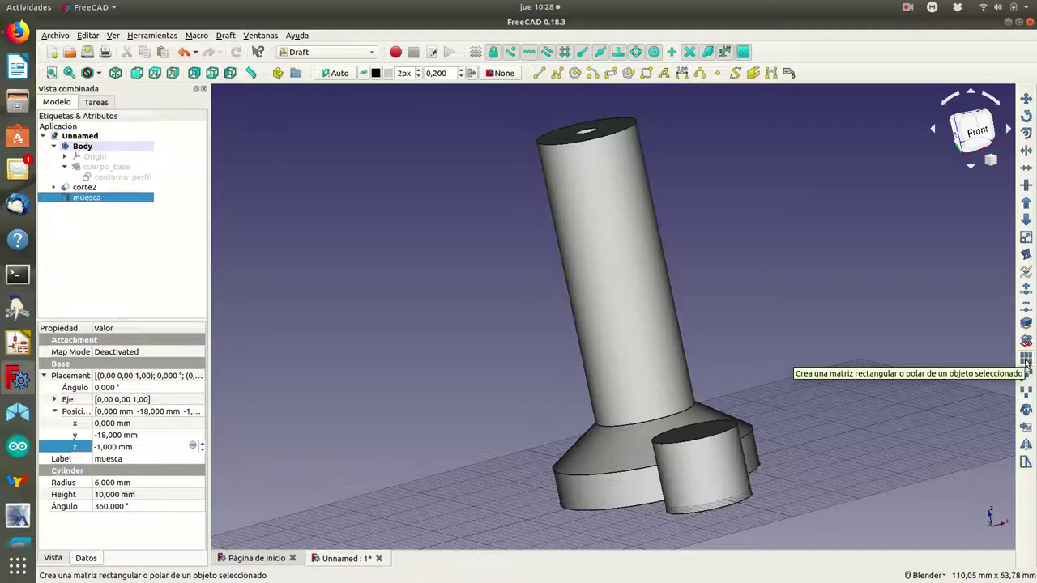
Turn the muesca cylinder into a polar array of 5 copies around the knob's base
click(1026, 361)
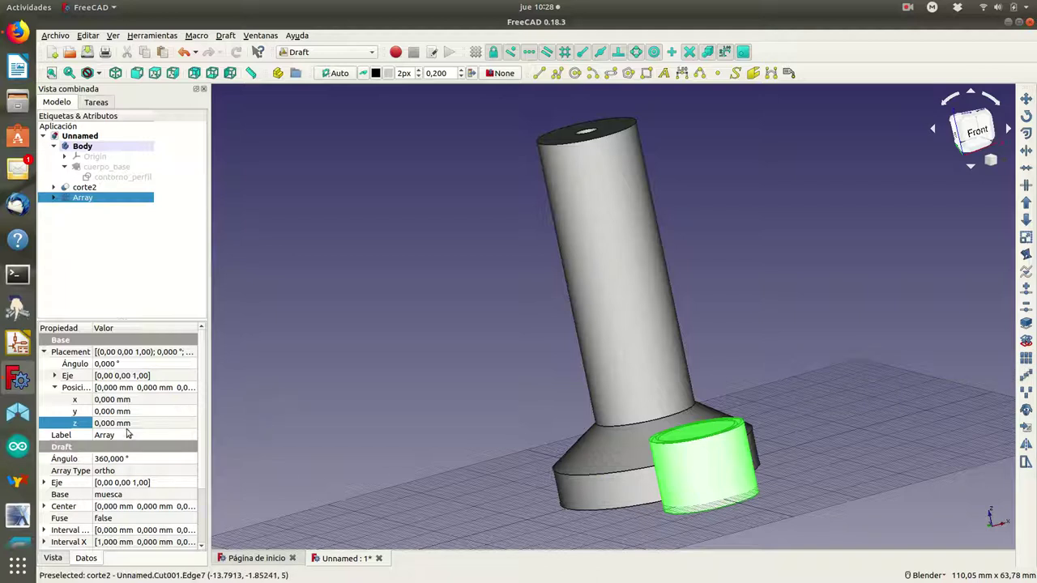
scroll(132, 438, down, 2)
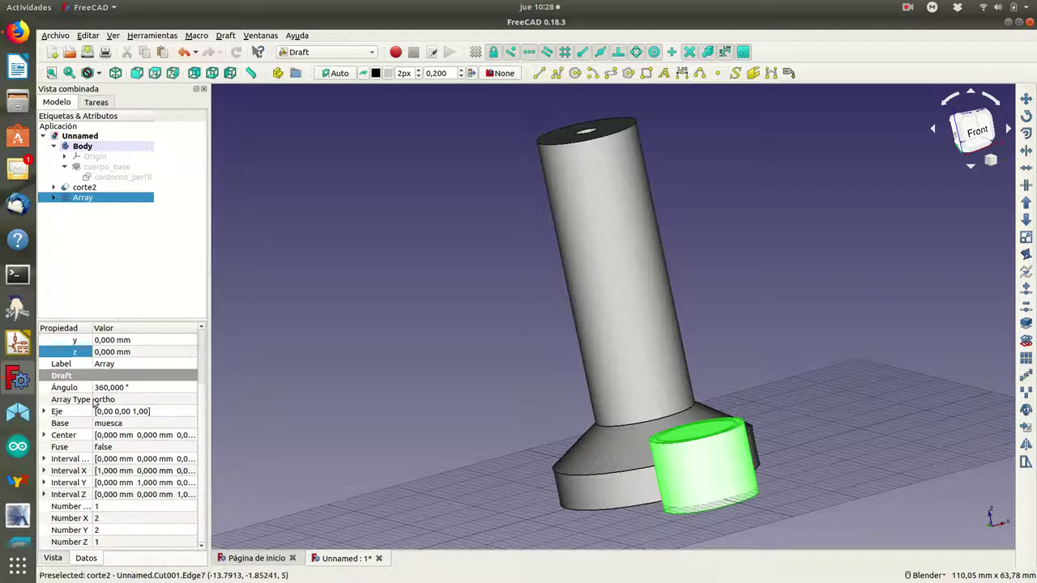
click(116, 401)
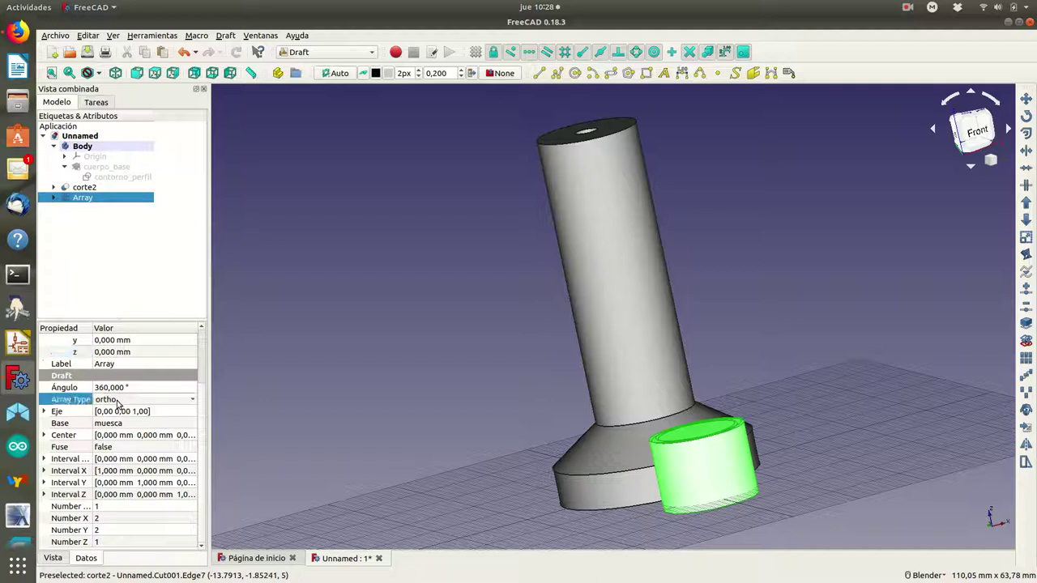
click(195, 401)
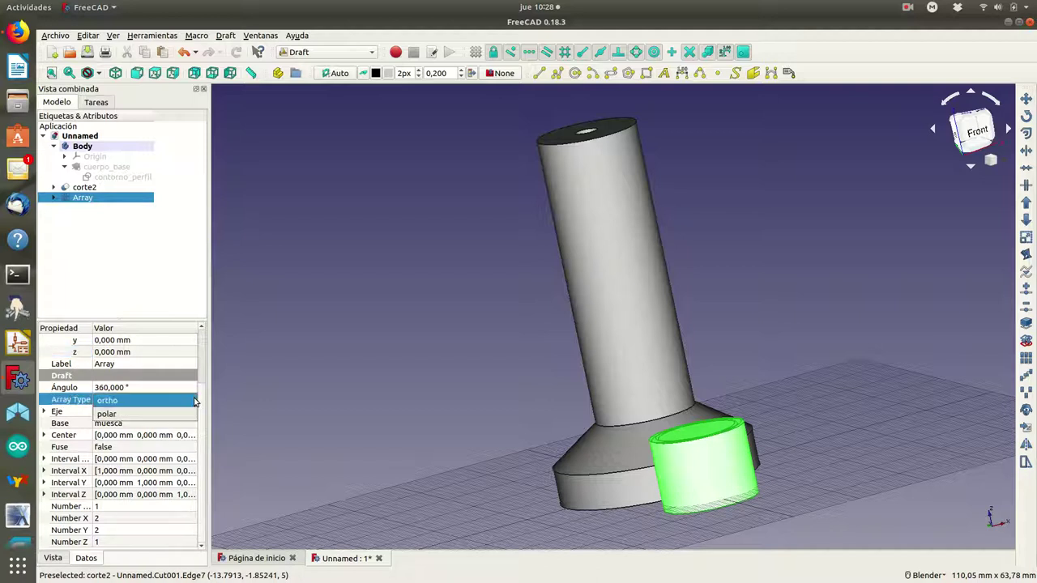
click(147, 413)
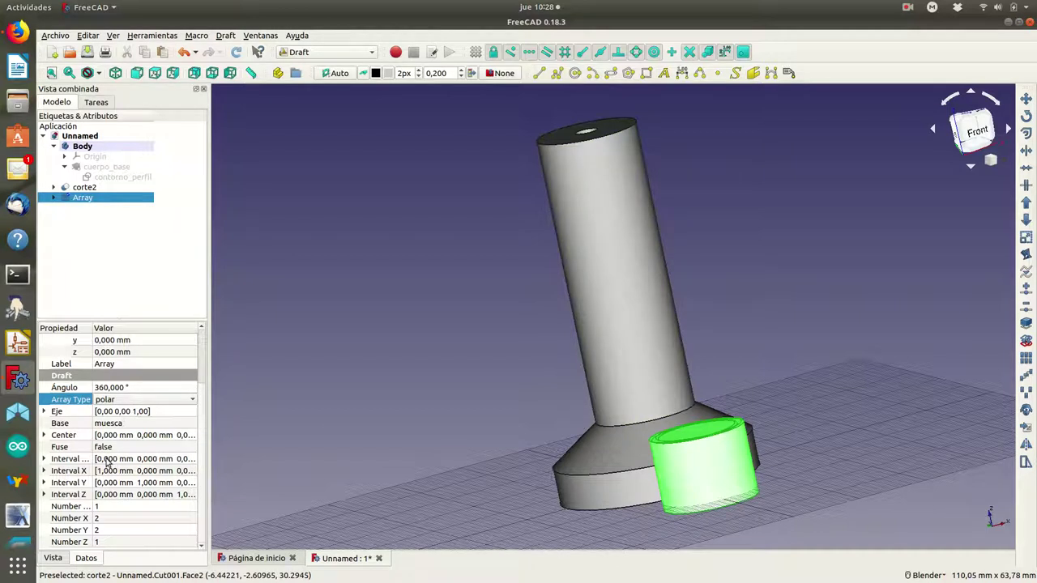
click(104, 508)
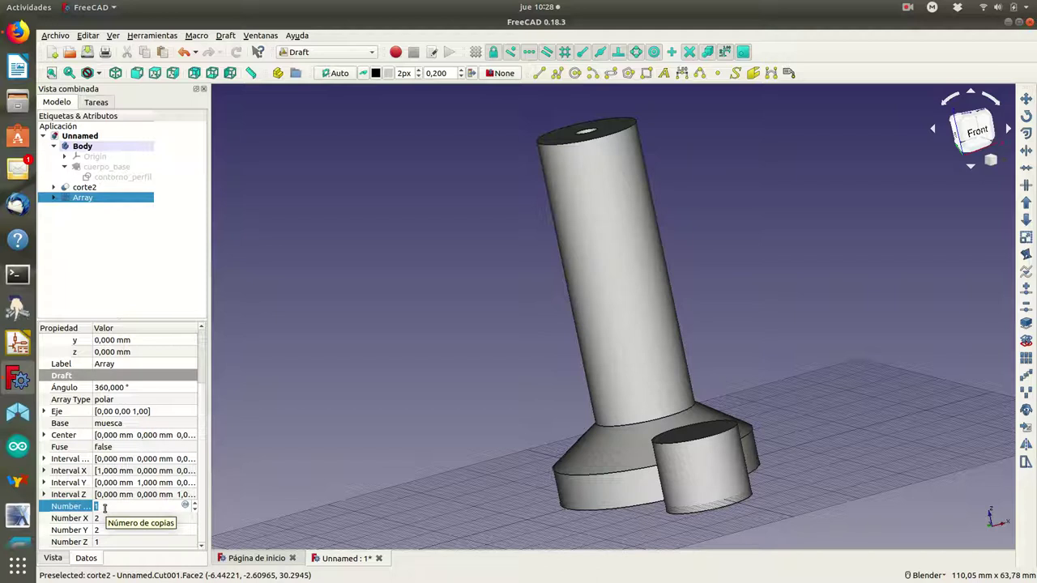
text(5)
key(Return)
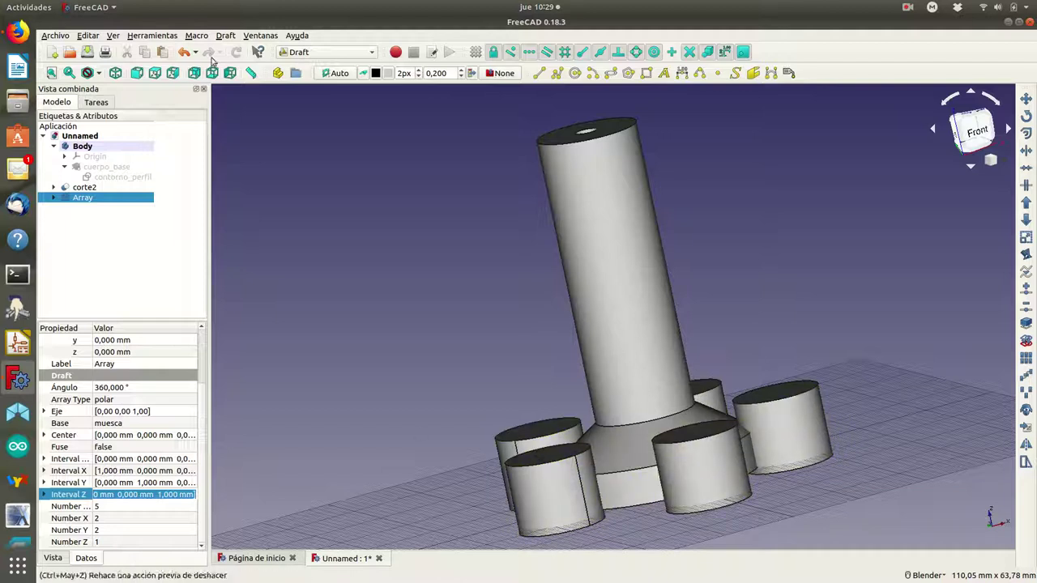
Rename the polar Array to muescas
click(156, 73)
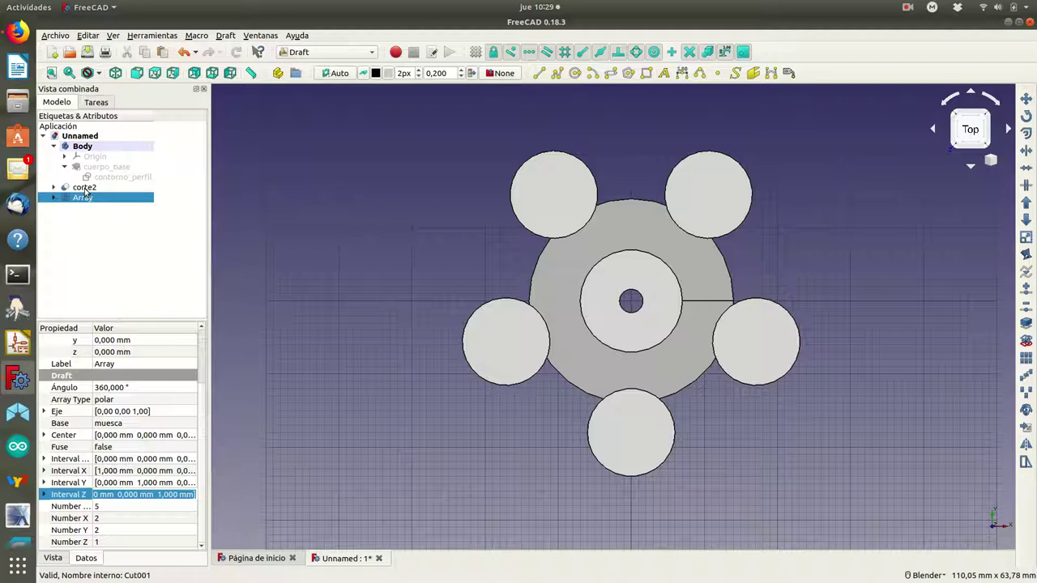
click(86, 188)
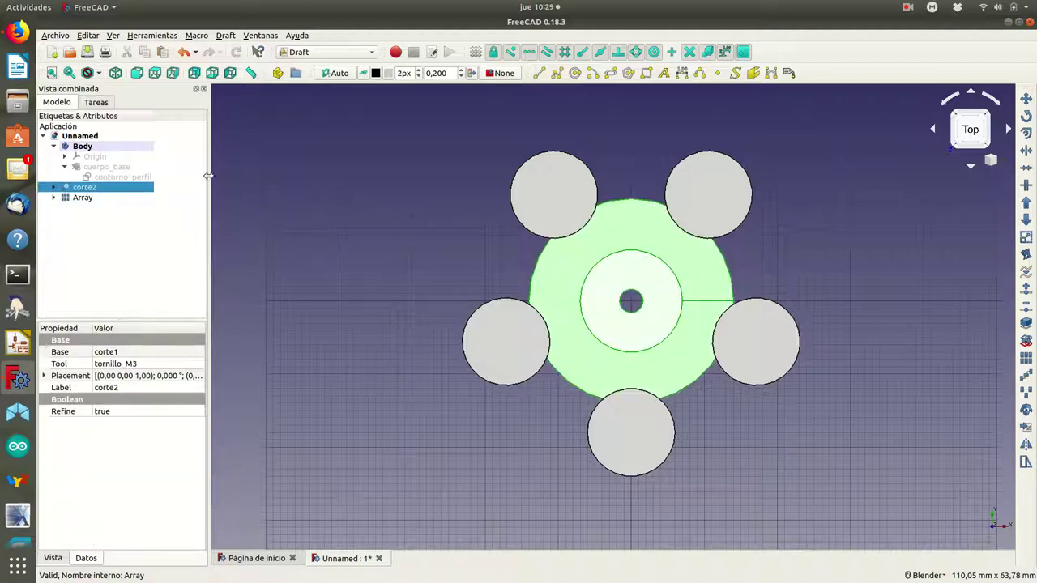
click(116, 73)
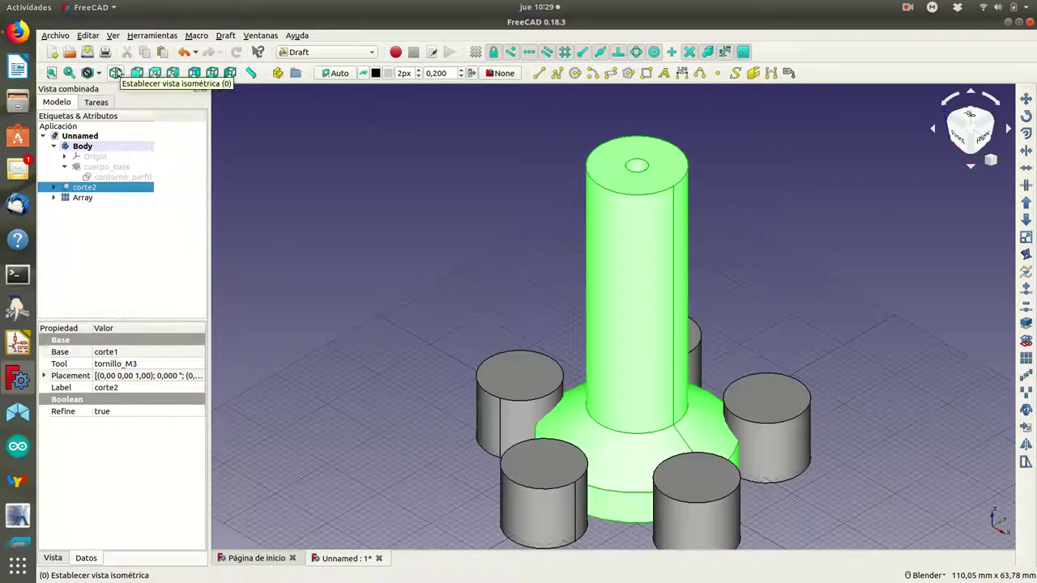
ctrl+click(82, 199)
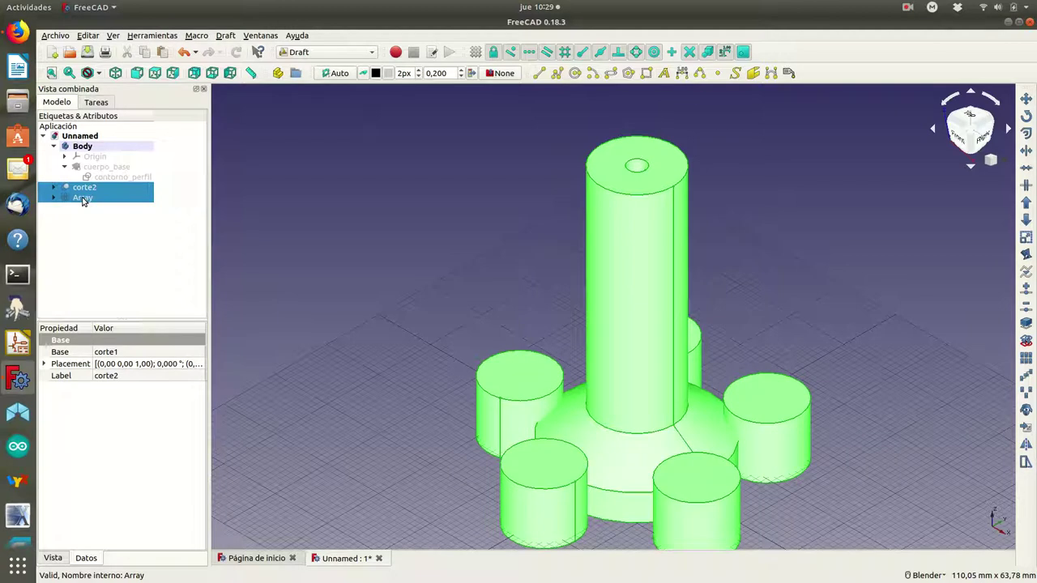
click(83, 200)
right_click(83, 200)
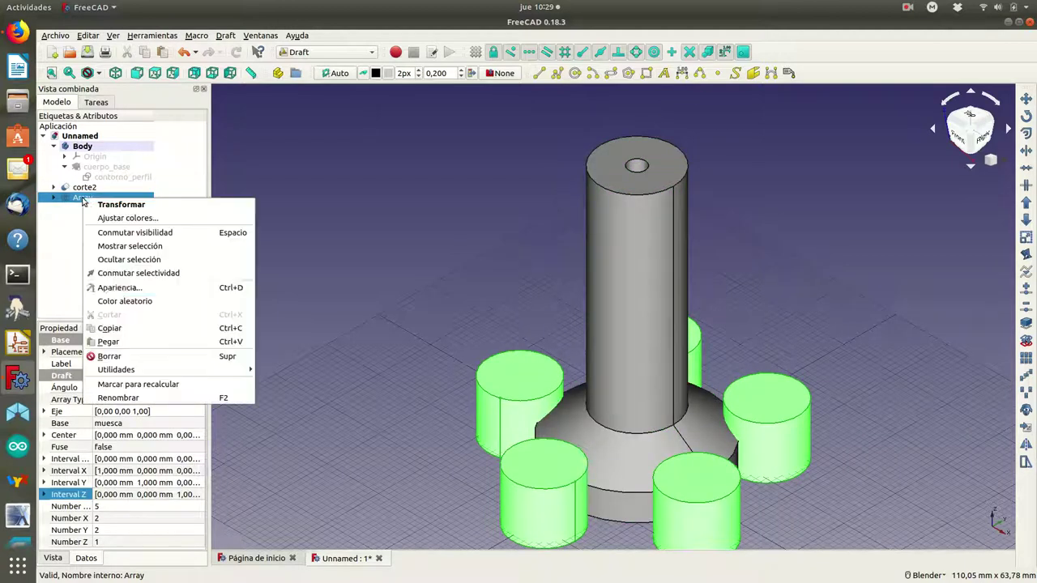
click(122, 398)
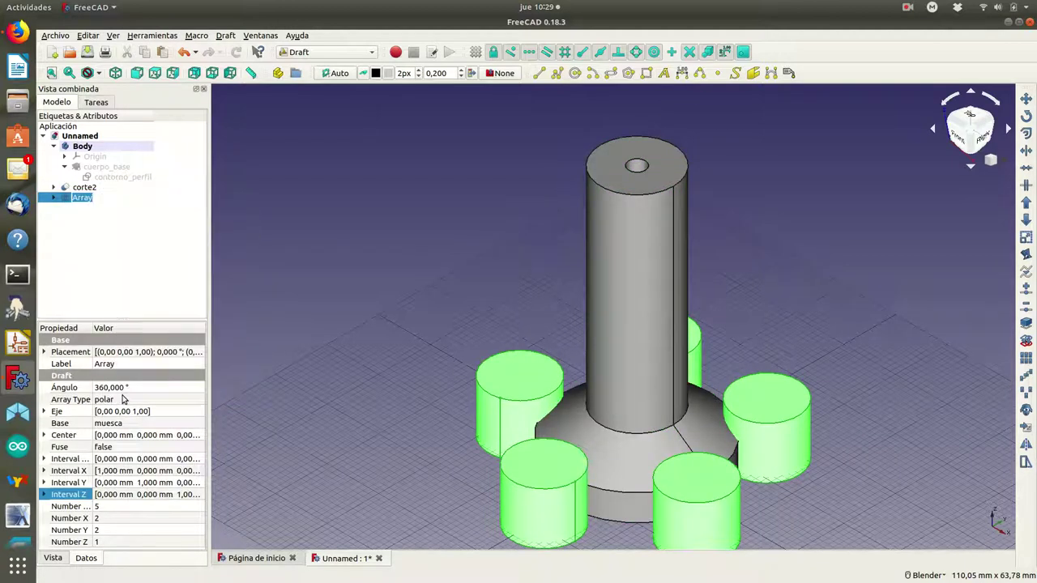
text(muescas)
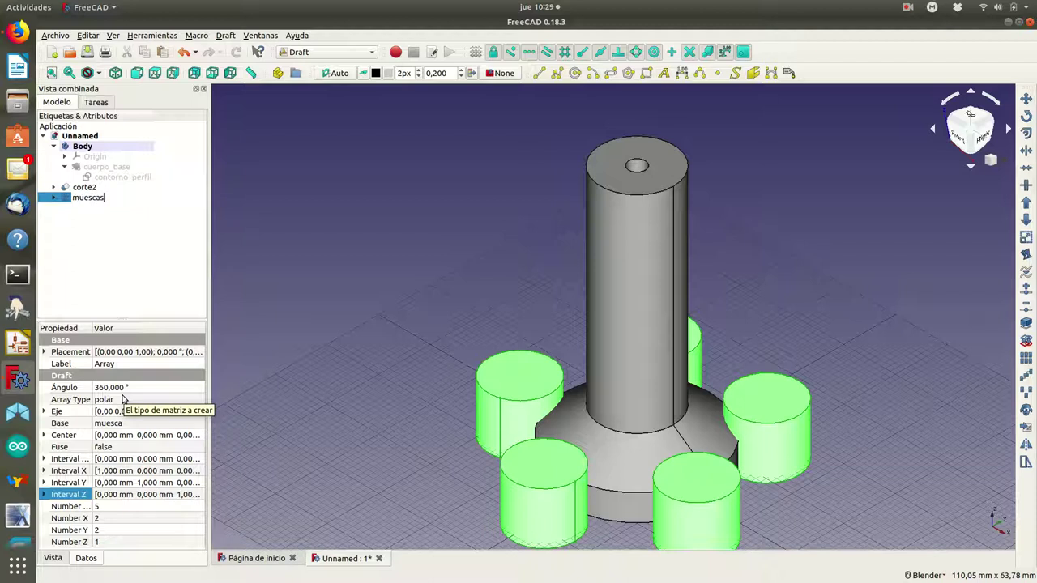
Select corte2 together with muescas and switch to the Part workbench
click(86, 188)
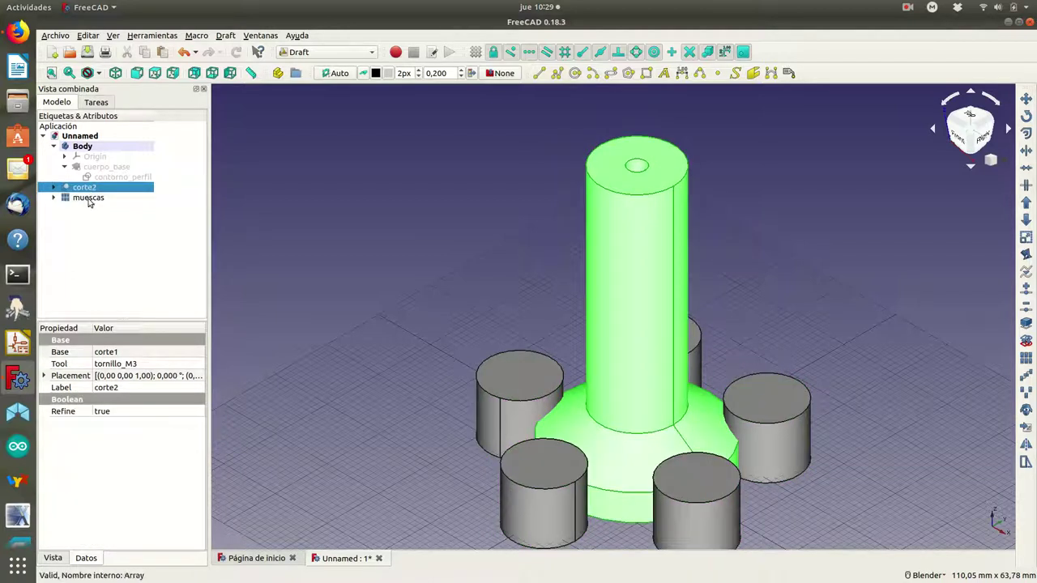
ctrl+click(88, 200)
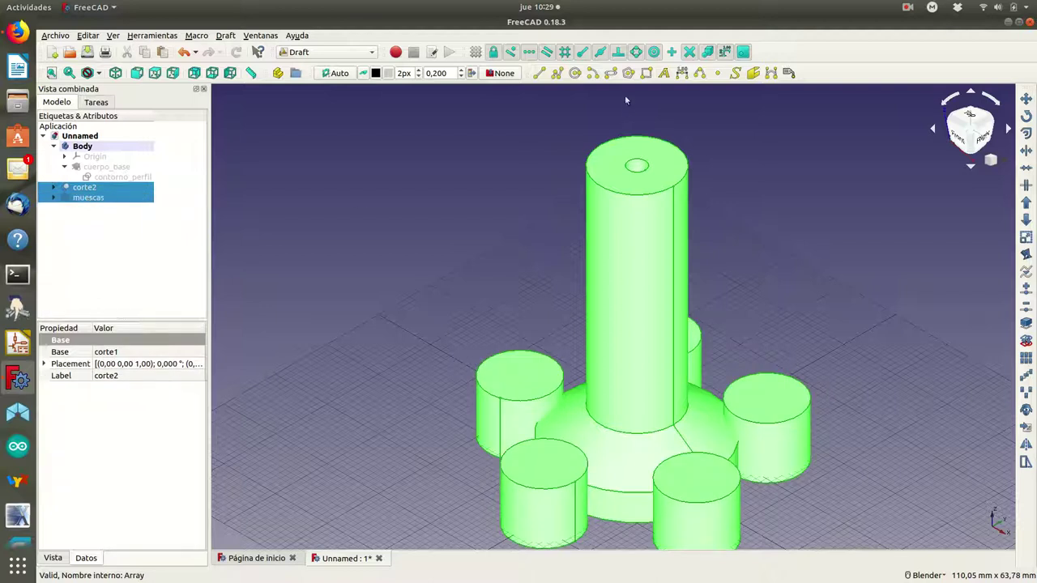
click(373, 53)
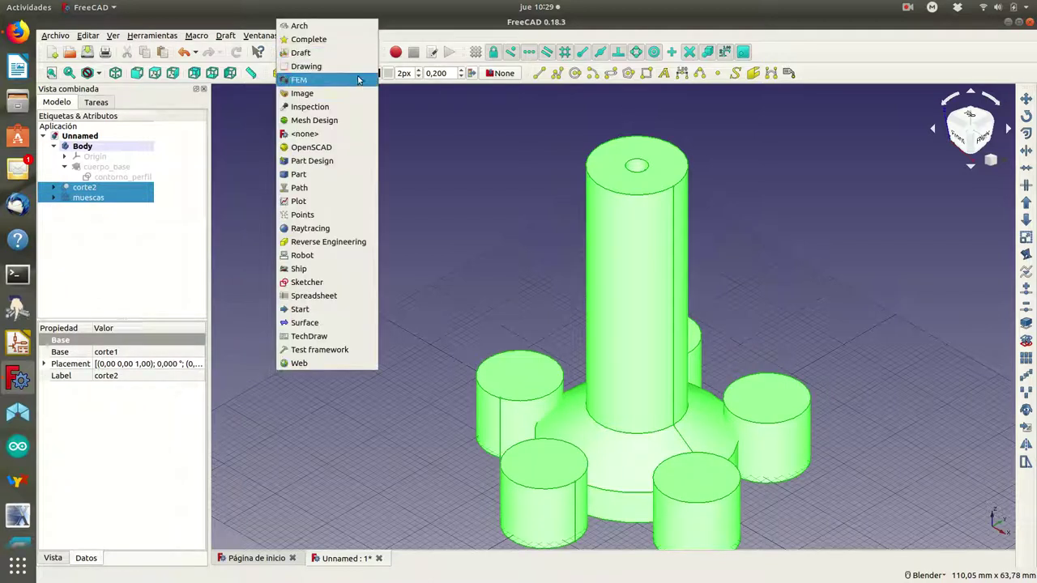
click(331, 173)
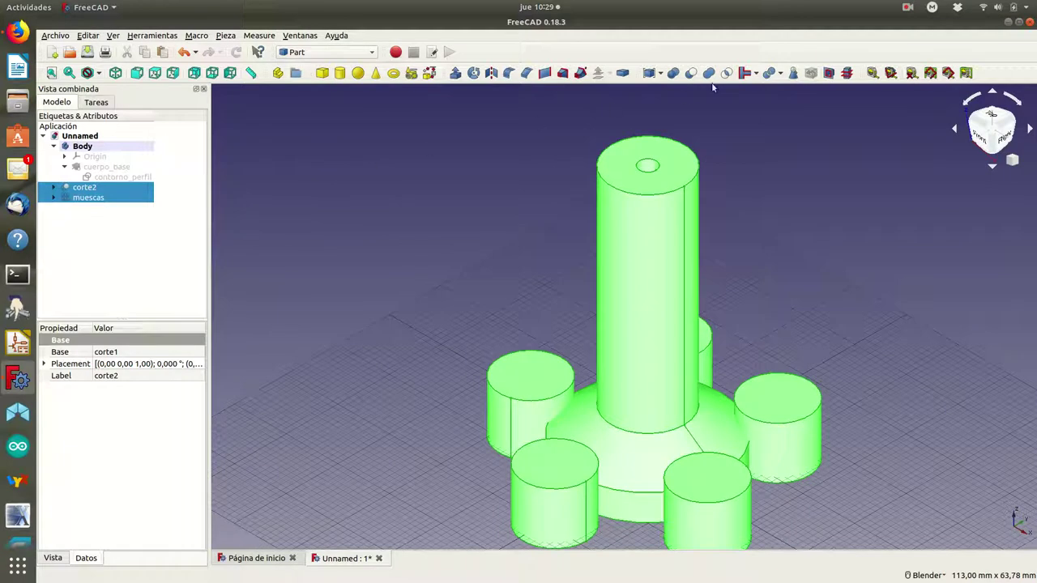
Cut the muescas cylinders from corte2, carving five notches into the flange
click(690, 74)
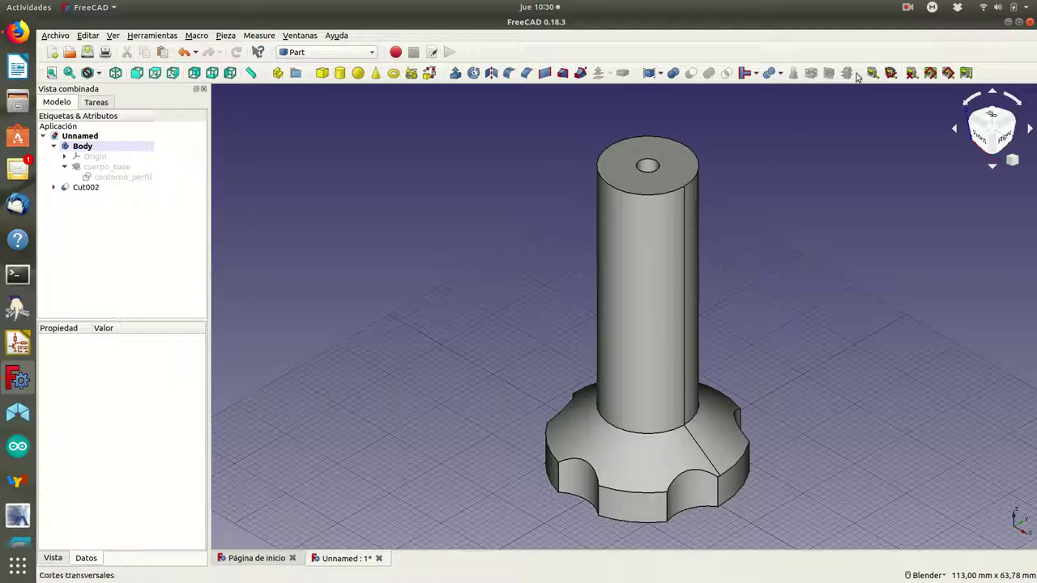
click(908, 7)
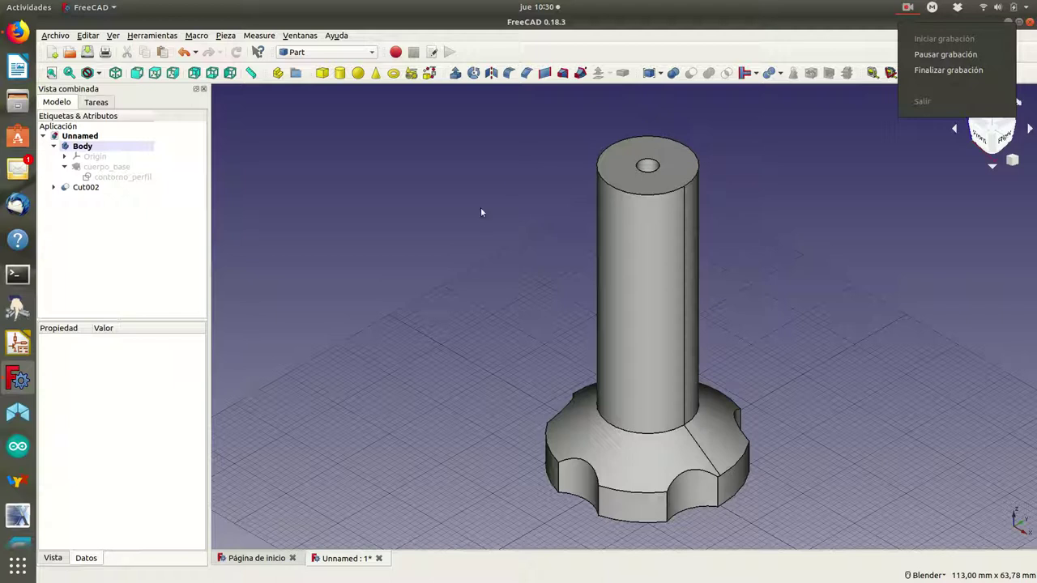
click(480, 212)
Rename the Cut002 result to pieza_completa
click(85, 188)
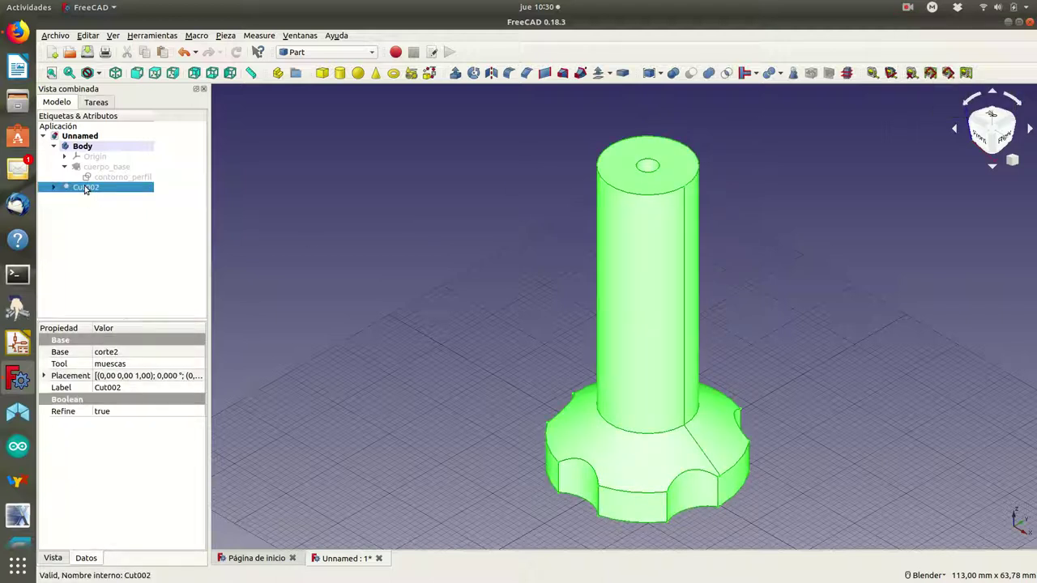
right_click(85, 188)
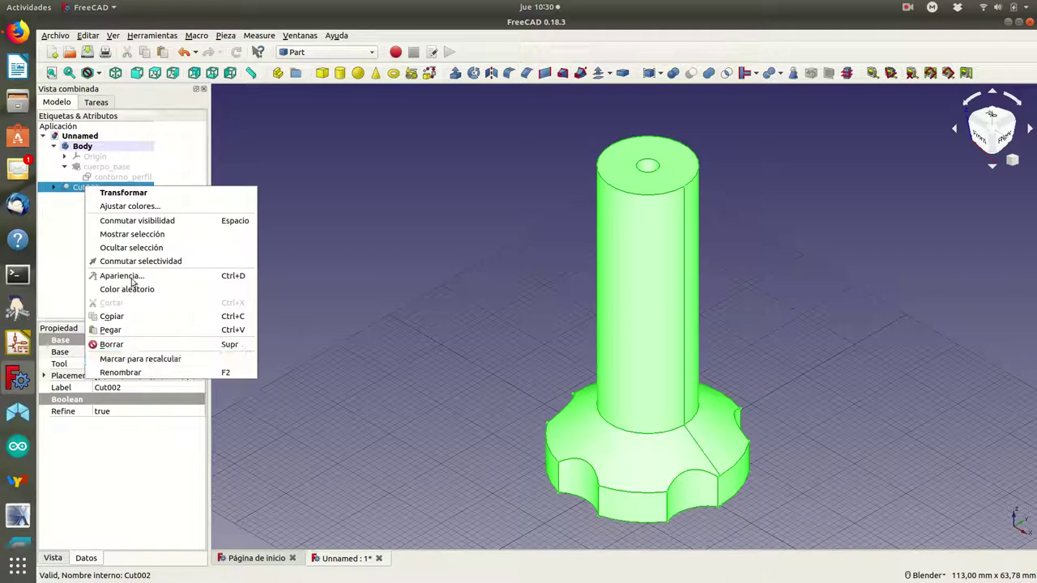
click(153, 372)
text(pieza_com)
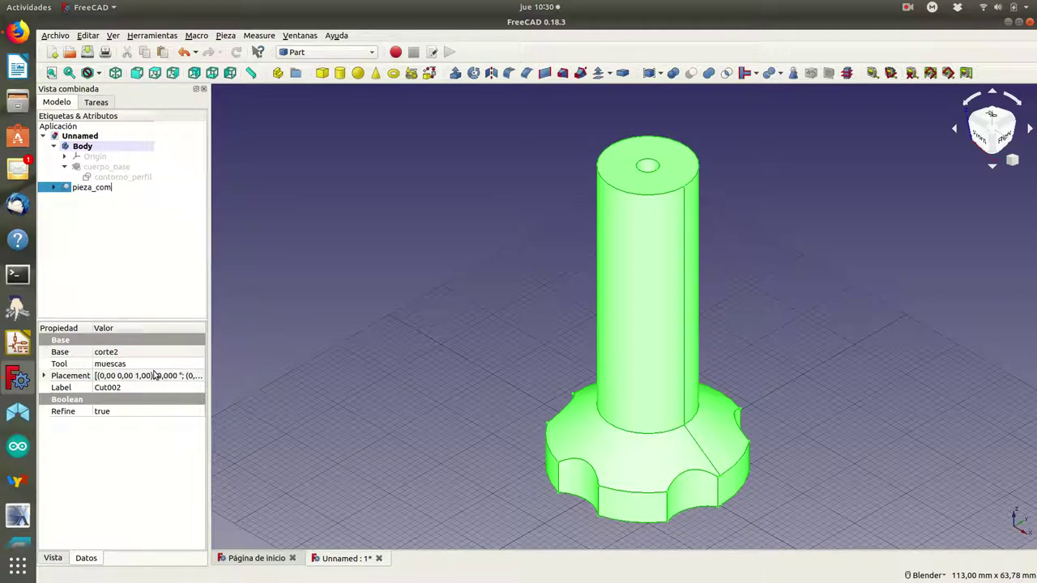
text(pleta)
key(Return)
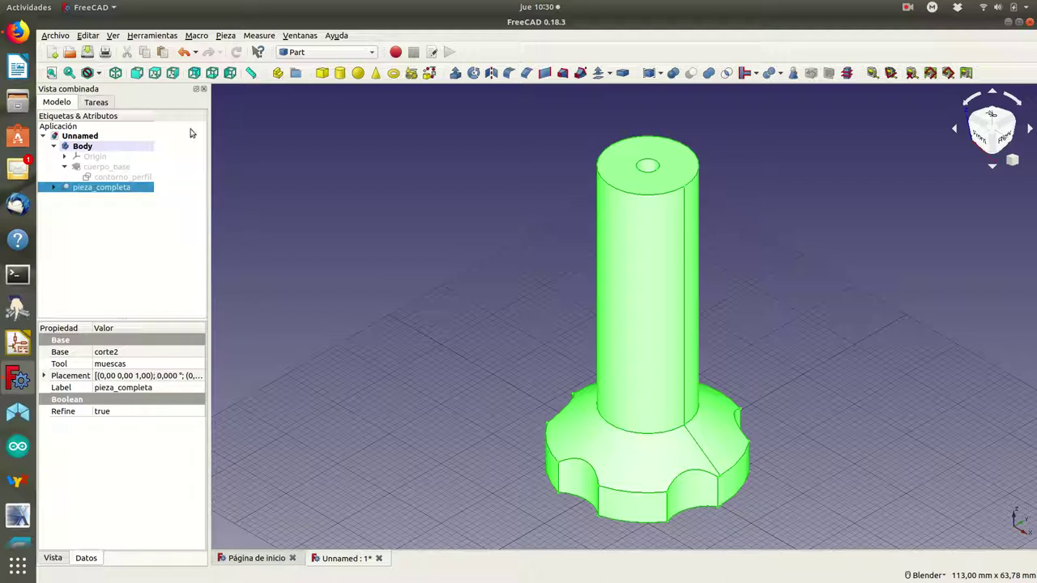
click(158, 36)
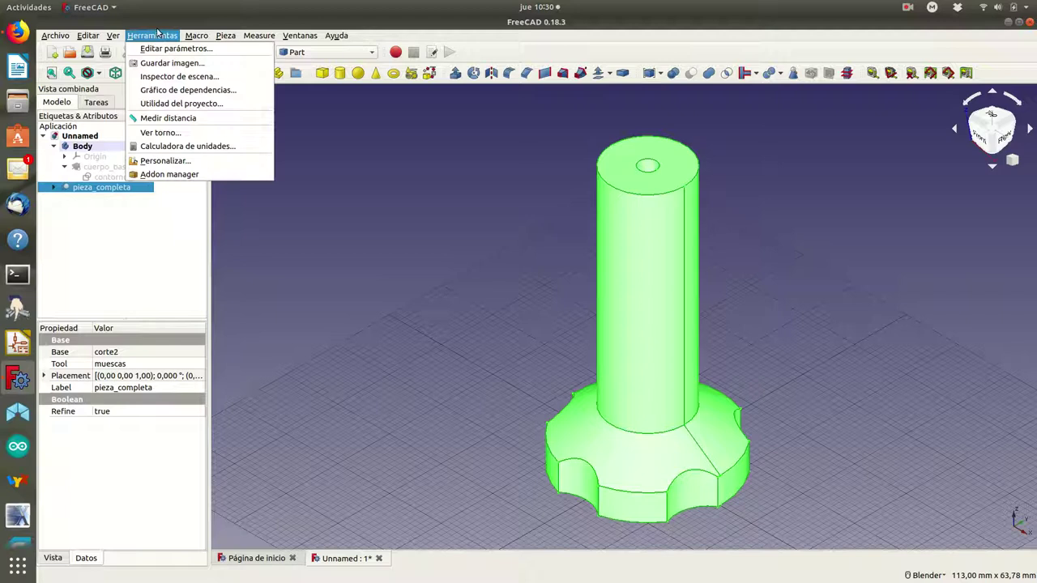
Show the dependency graph tracing pieza_completa back through muescas, corte2, corte1 and the sketch
click(174, 92)
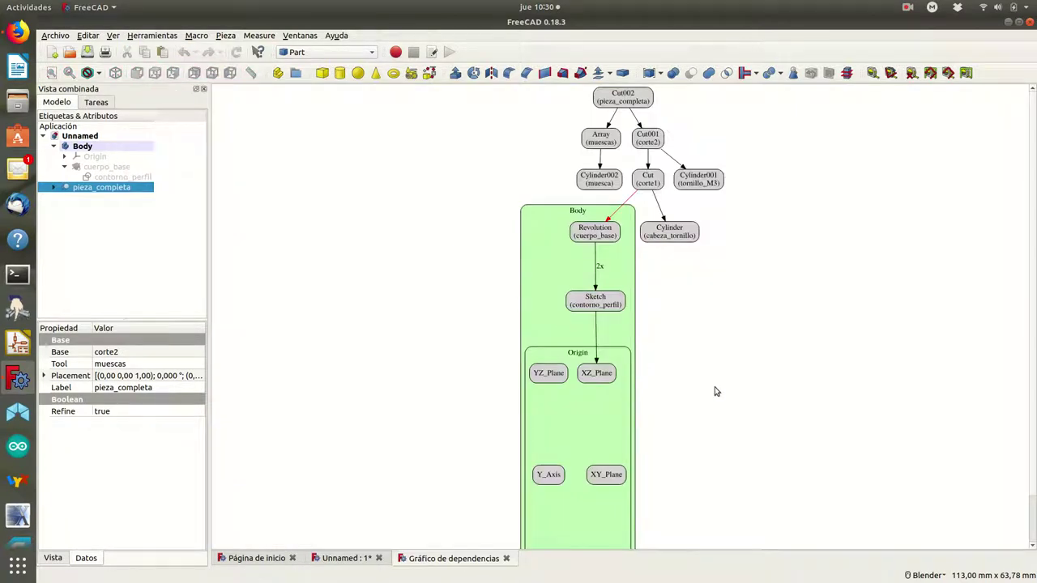
scroll(714, 392, down, 1)
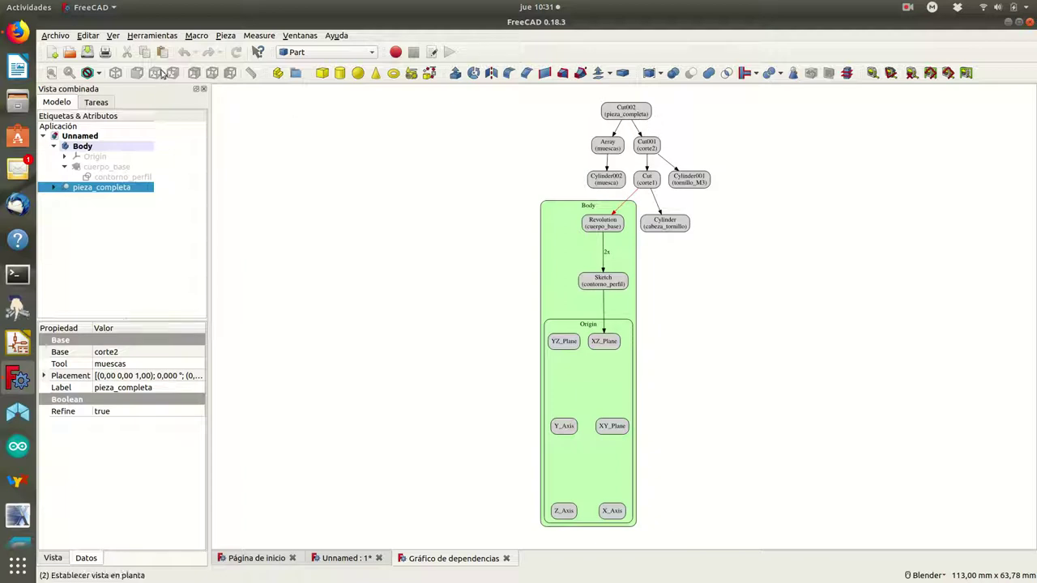
Return to the 3D view and save the document as pieza3_f1 in Documentos/freecad
click(57, 38)
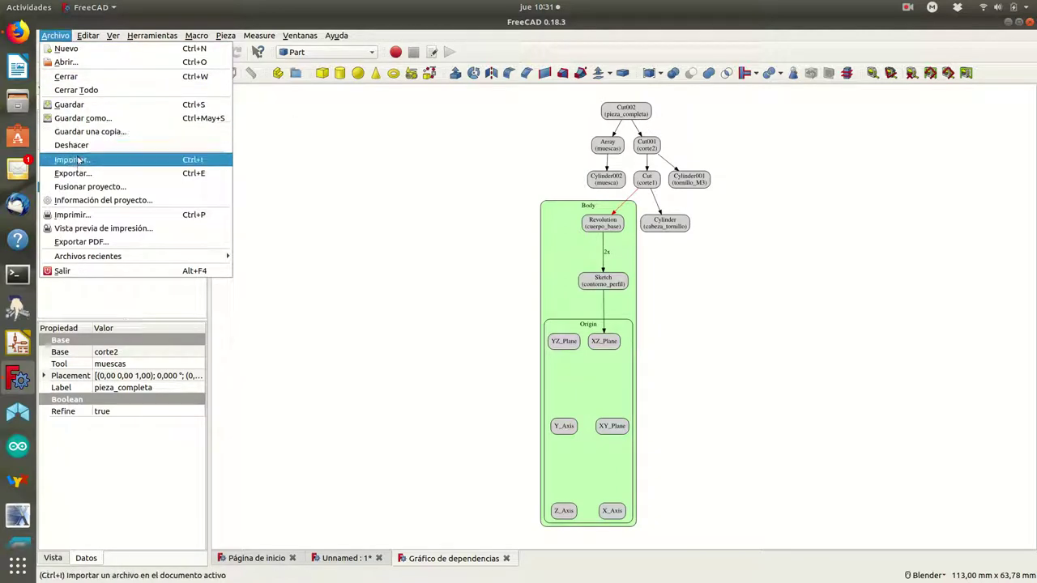
click(362, 558)
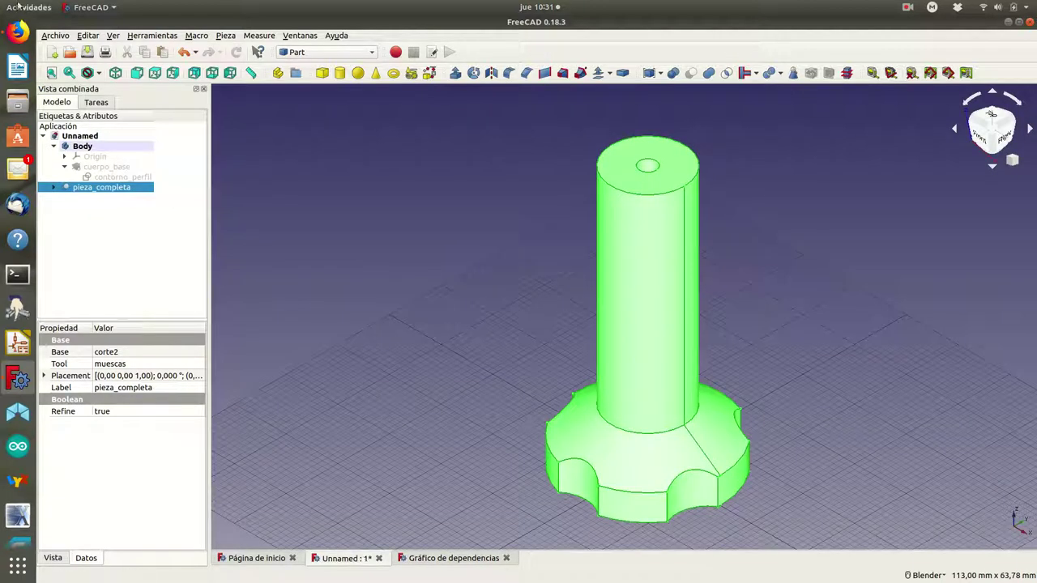
click(55, 35)
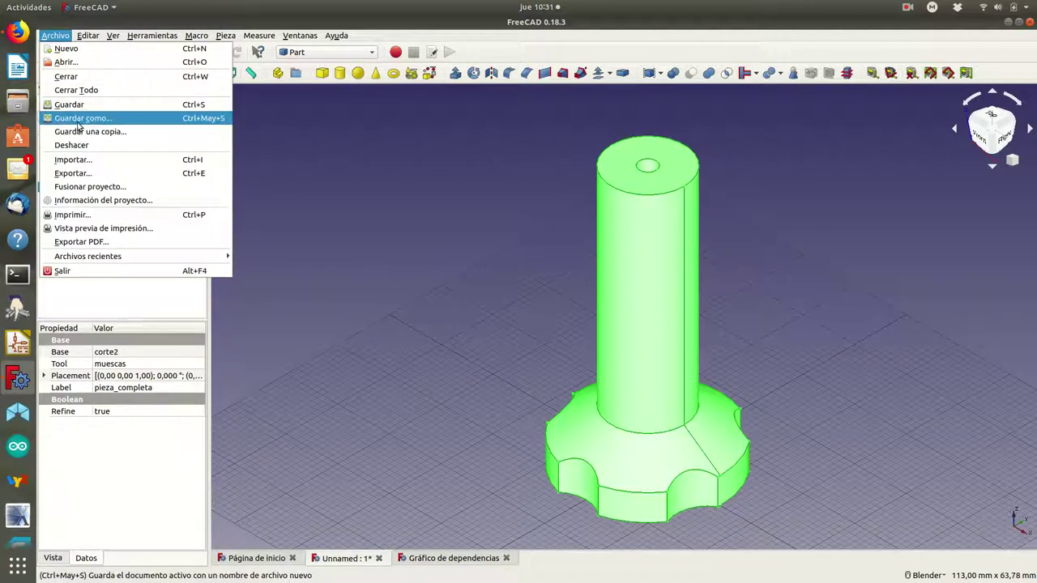
click(78, 119)
double_click(455, 266)
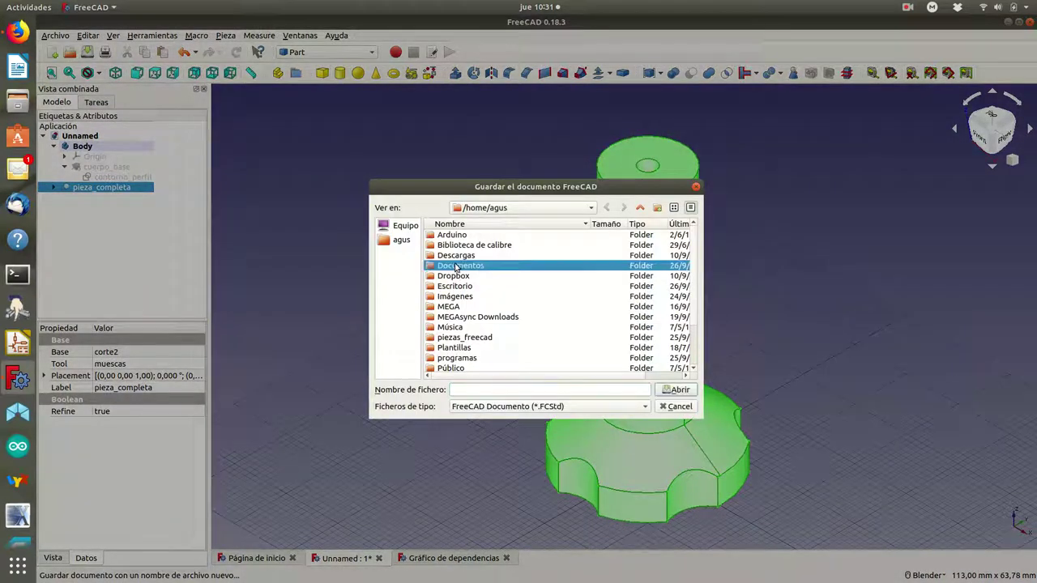
double_click(446, 255)
click(465, 389)
text(piez)
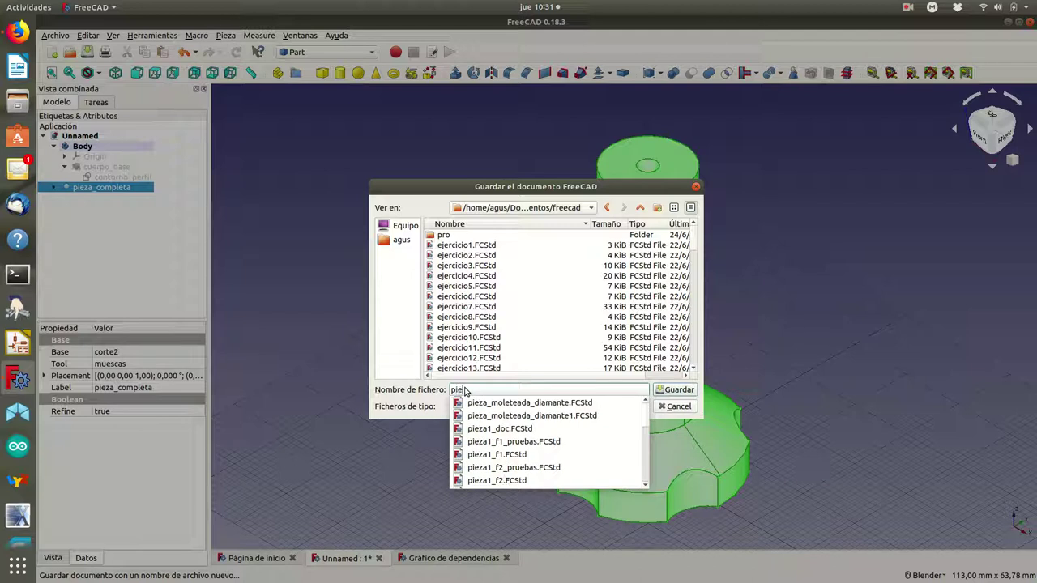
text(a3_f1)
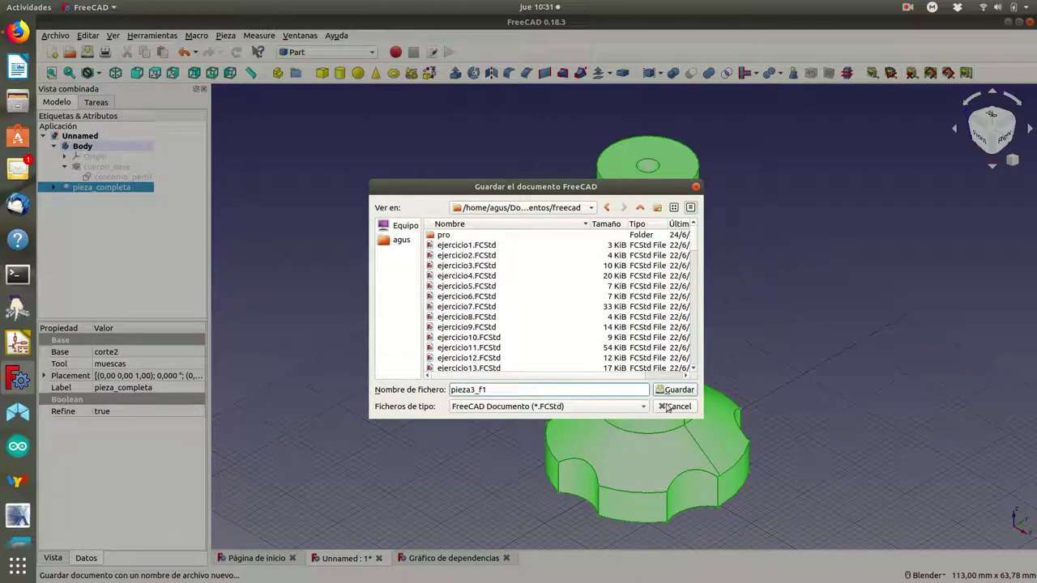
click(677, 390)
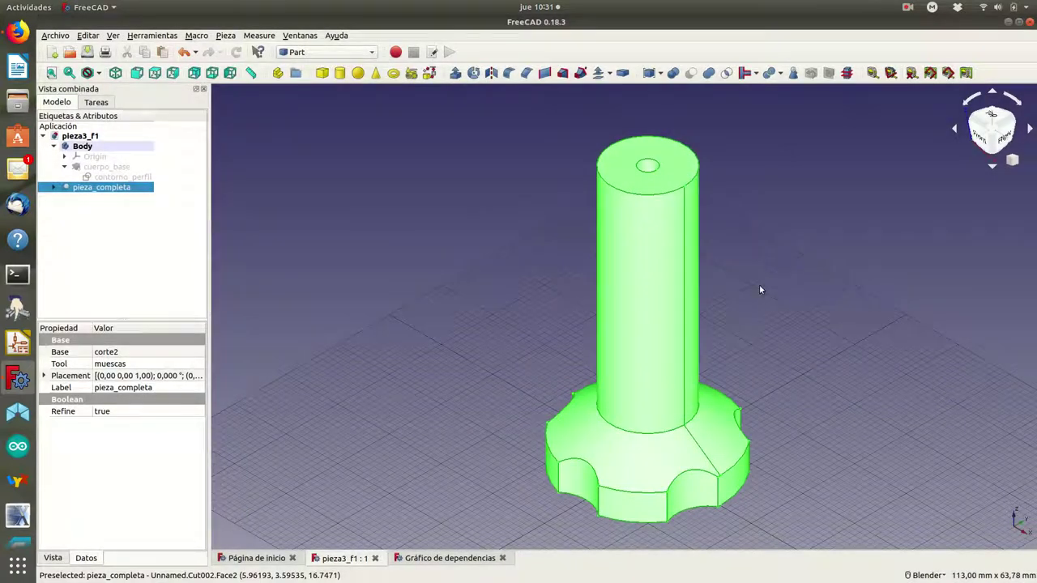